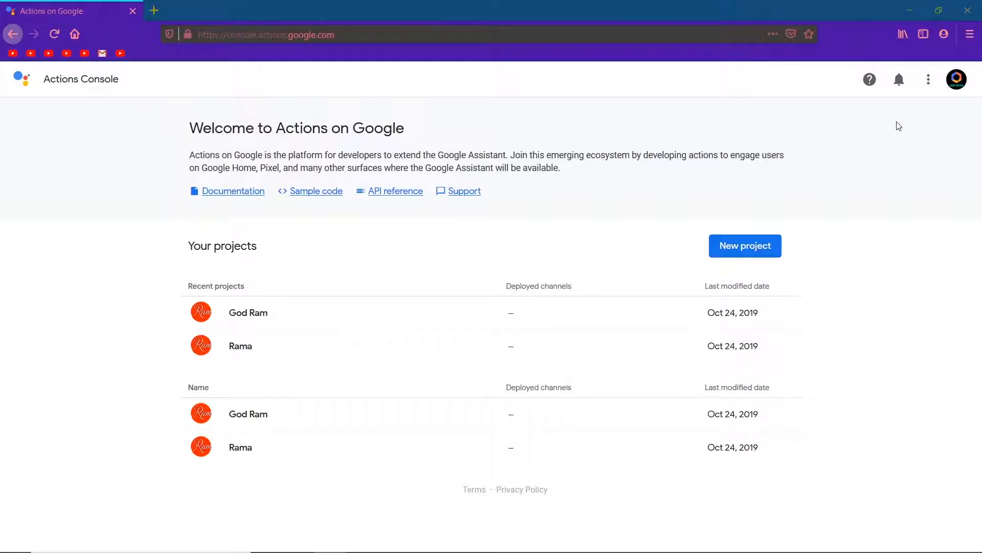
Create a new Actions project named lord ram
left_click(752, 250)
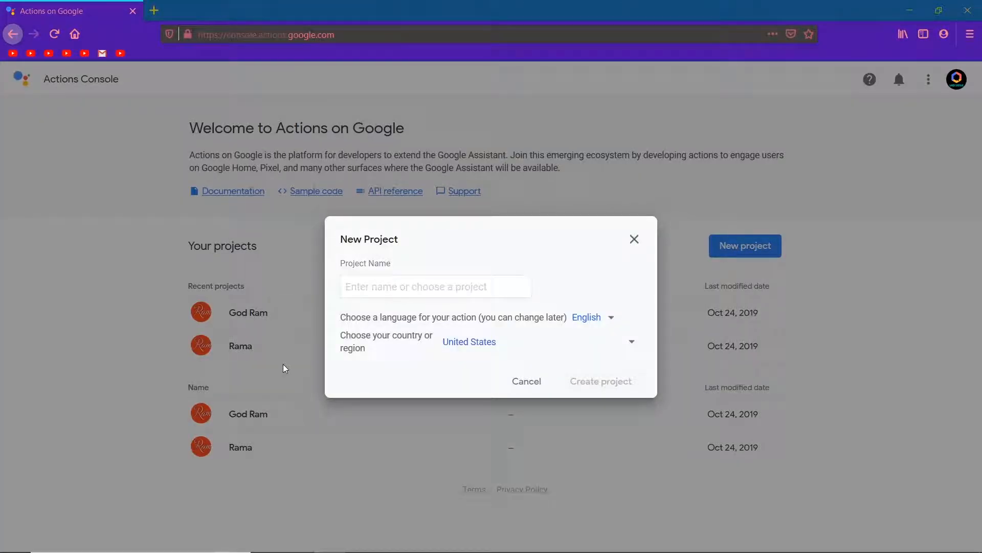
left_click(382, 282)
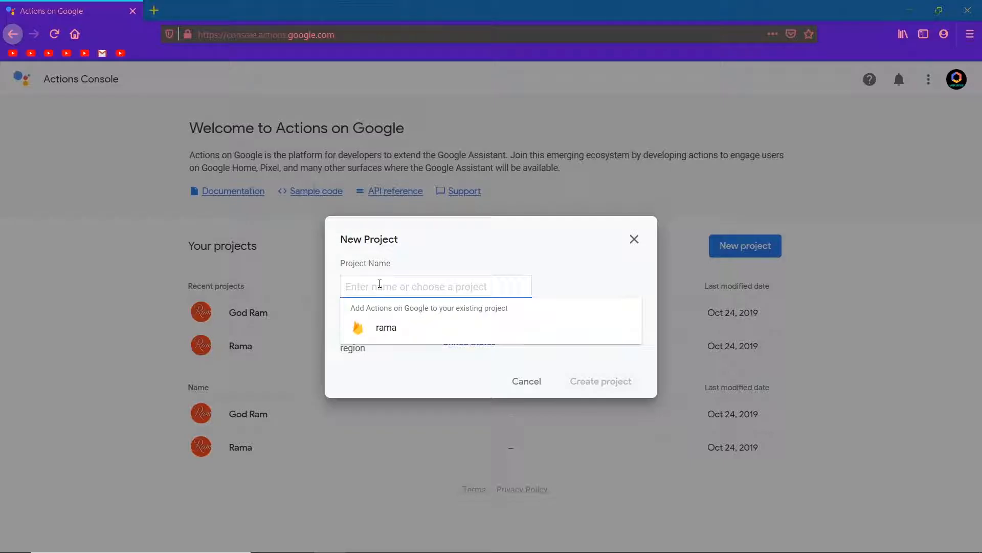
type("lord ram")
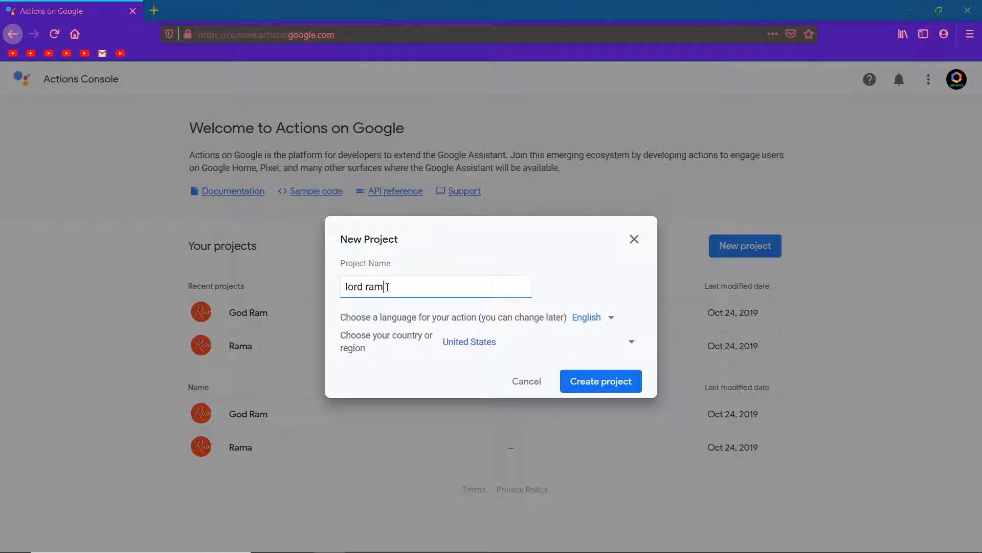
left_click(590, 385)
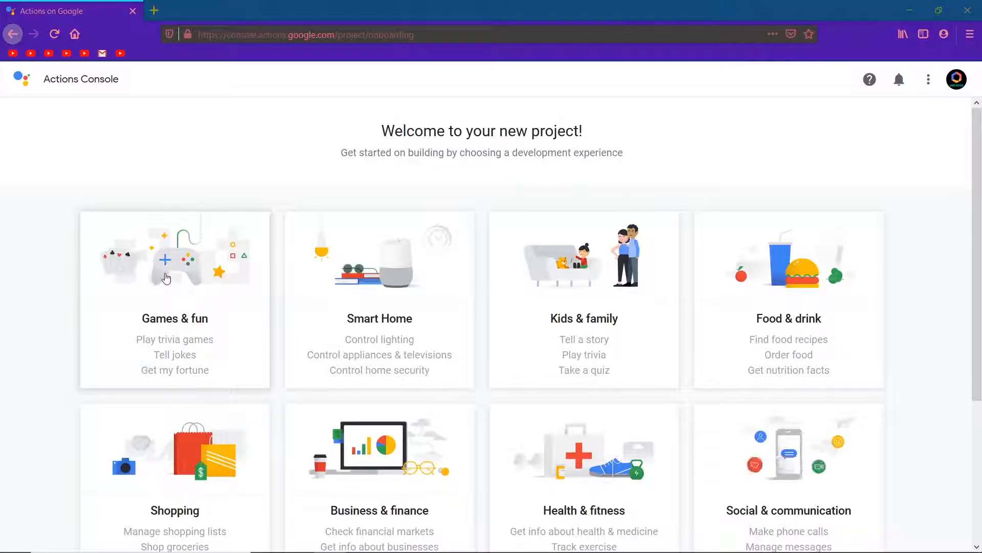
Choose the Games & fun category and the Flash Cards experience for the project
left_click(164, 279)
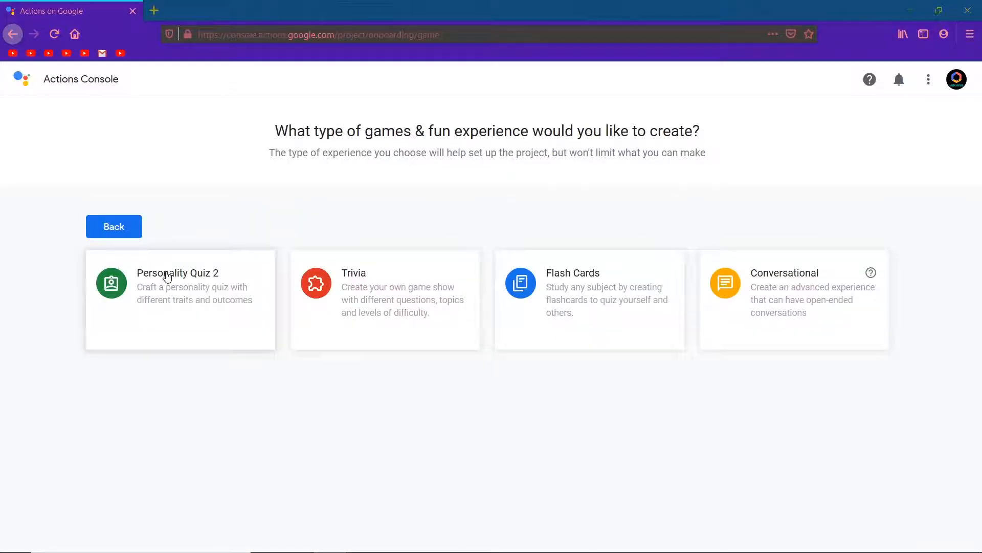
left_click(585, 287)
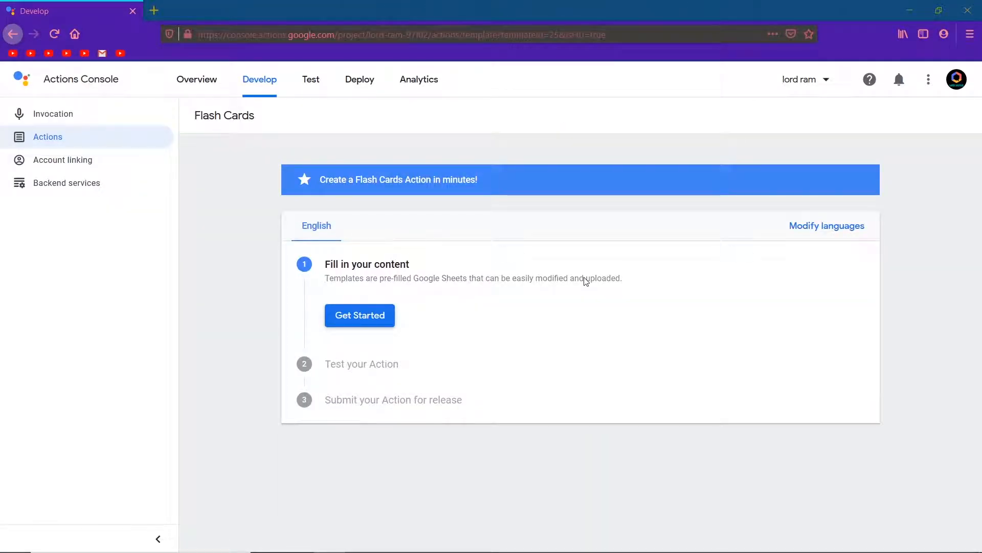
Open the Flash Cards Template spreadsheet in a new tab from the content setup, then close the upload dialog
left_click(363, 320)
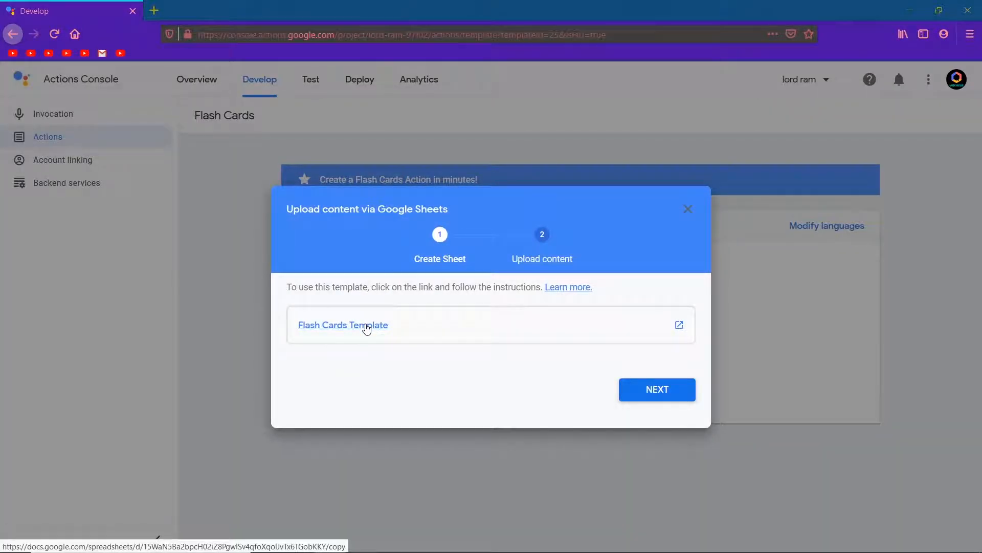
left_click(367, 328)
left_click(69, 8)
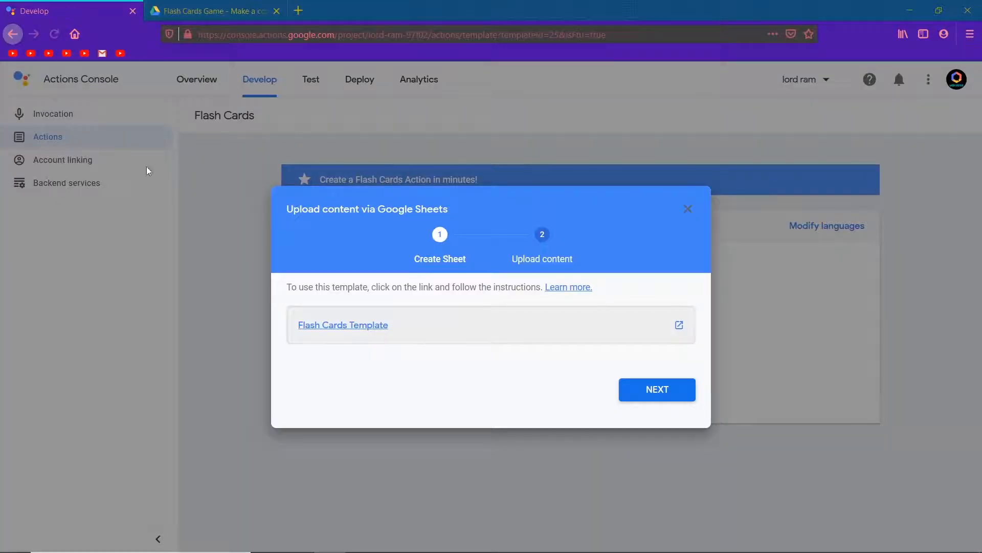
left_click(687, 209)
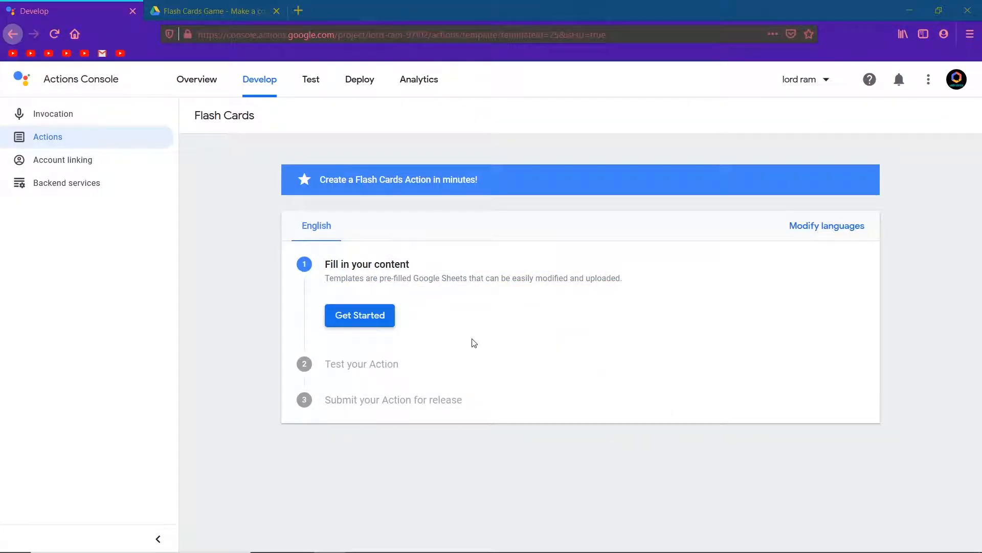
Set the invocation display name to lord ram and save it
left_click(103, 114)
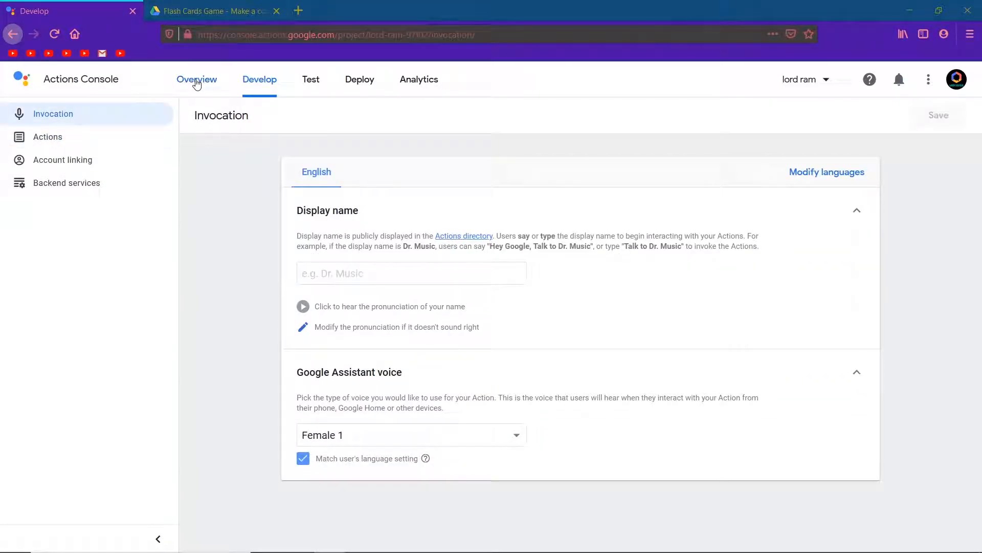
left_click(333, 273)
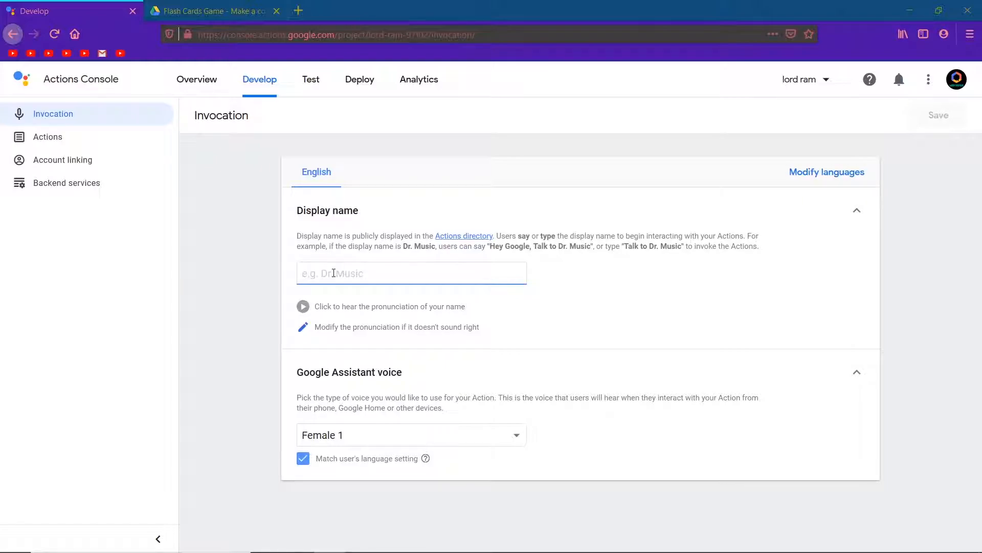
type("lord e")
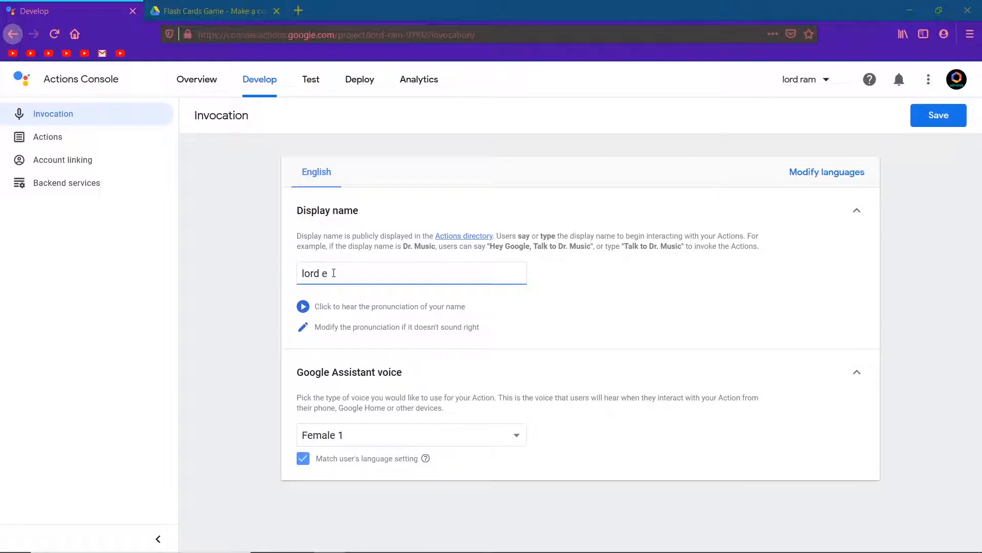
key("BackSpace")
left_click(940, 123)
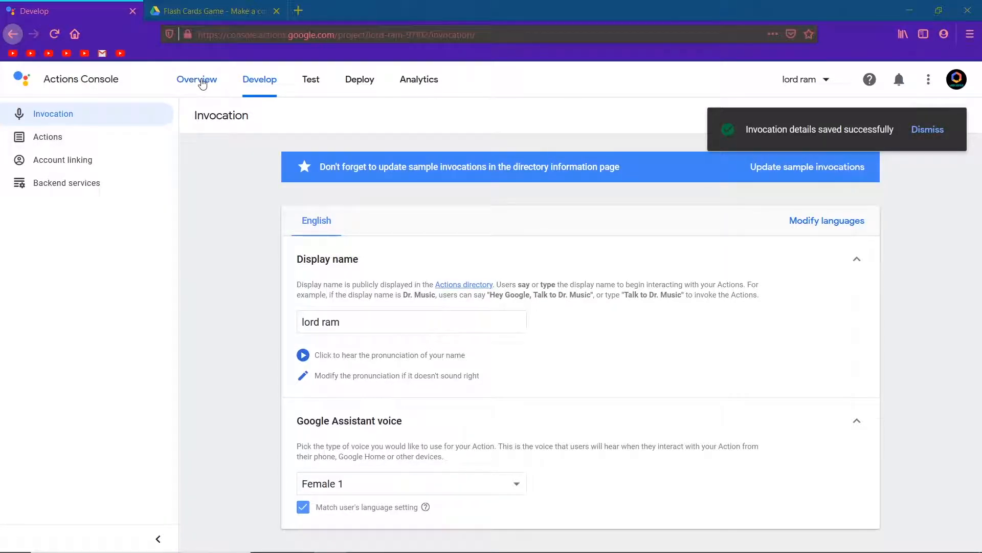
Make a copy of the Flash Cards Game template spreadsheet
left_click(202, 83)
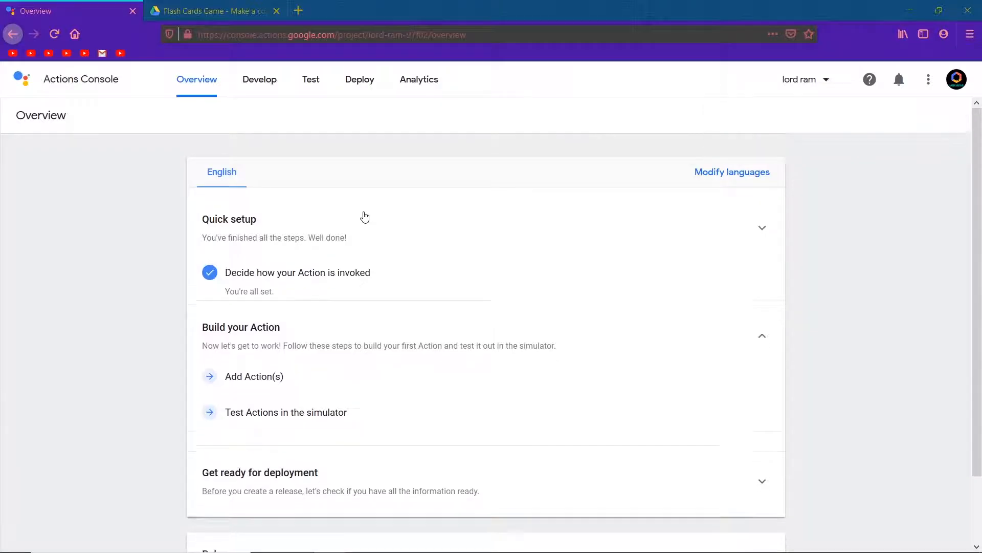
left_click(200, 10)
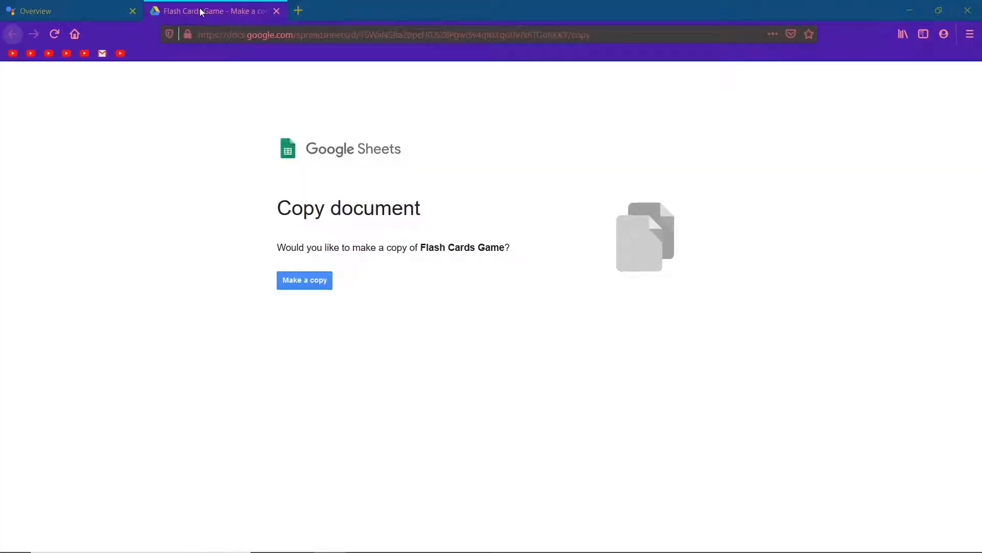
left_click(303, 282)
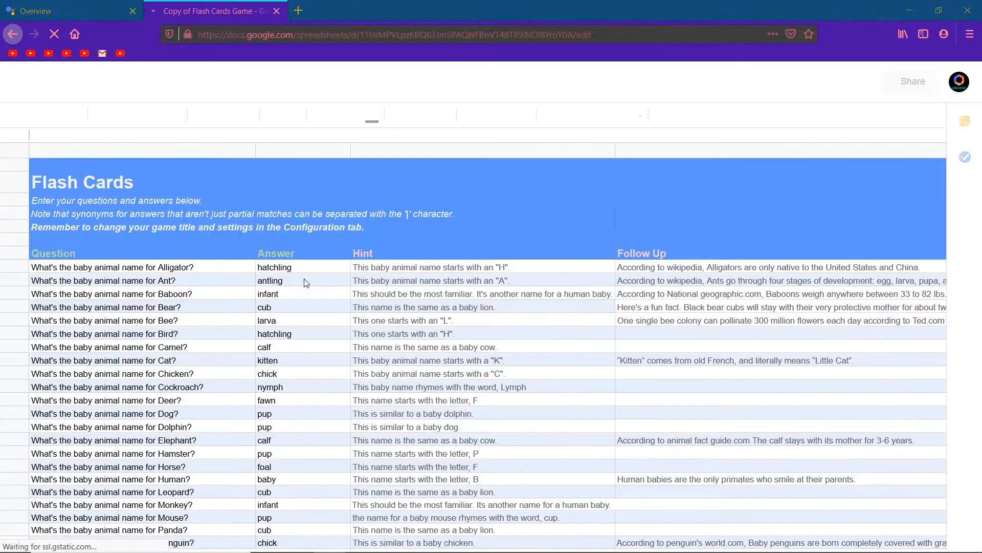
Scroll through the sample questions, answers, hints and follow-ups in the copied sheet
scroll(311, 296, "down", 5)
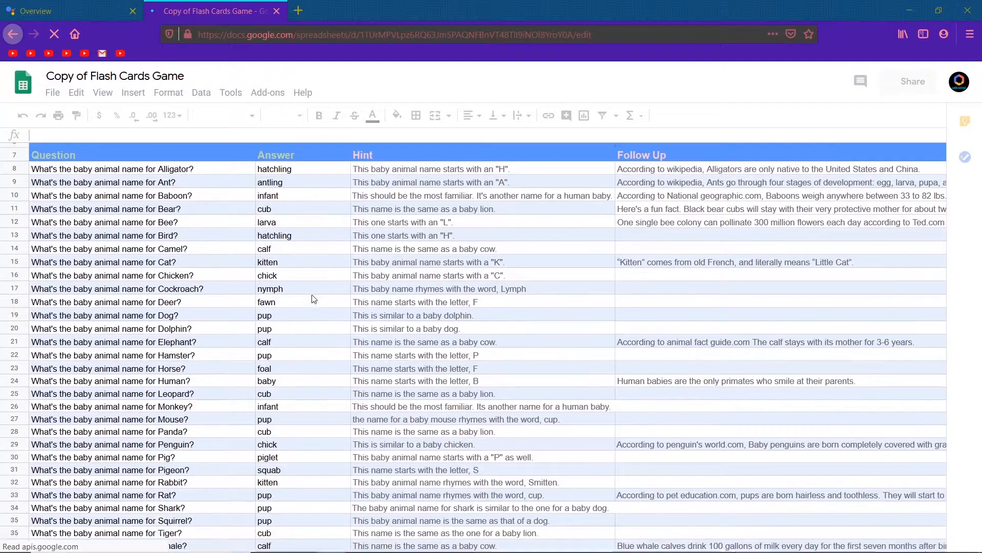
scroll(315, 300, "down", 1)
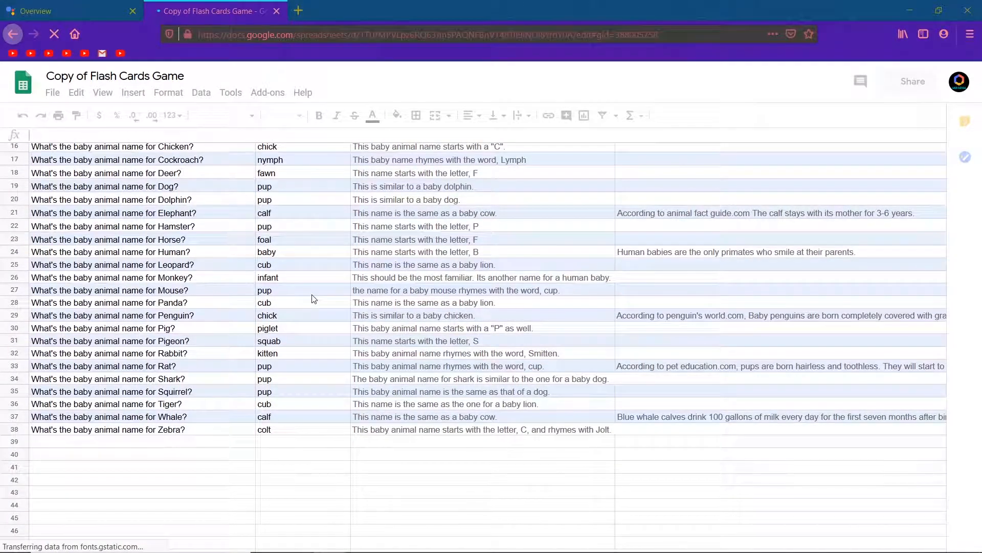
scroll(313, 299, "down", 1)
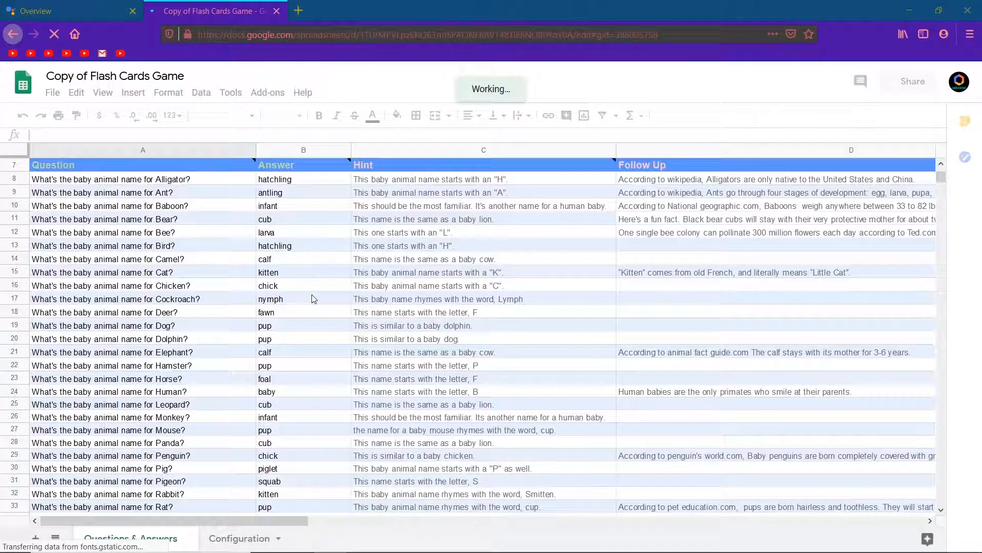
scroll(199, 263, "down", 5)
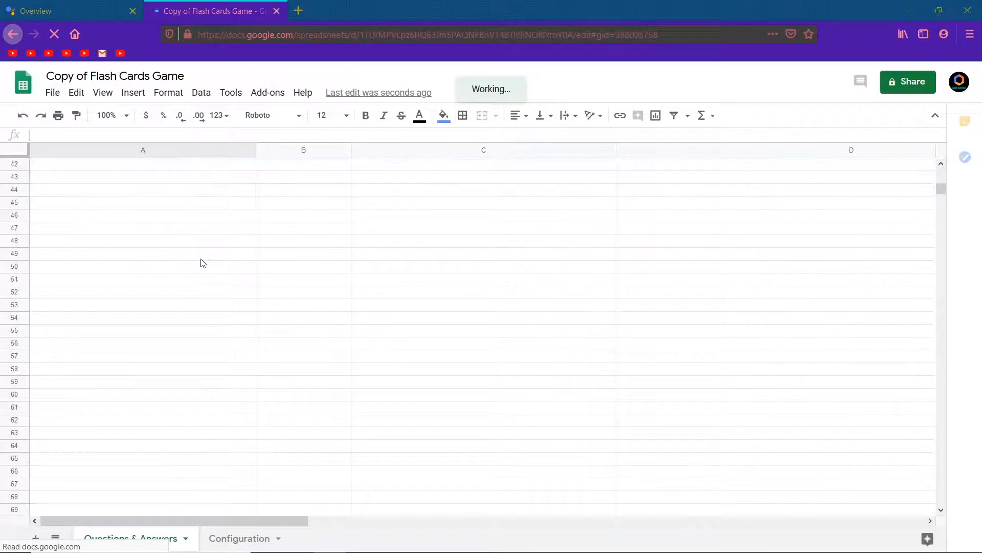
scroll(203, 263, "up", 3)
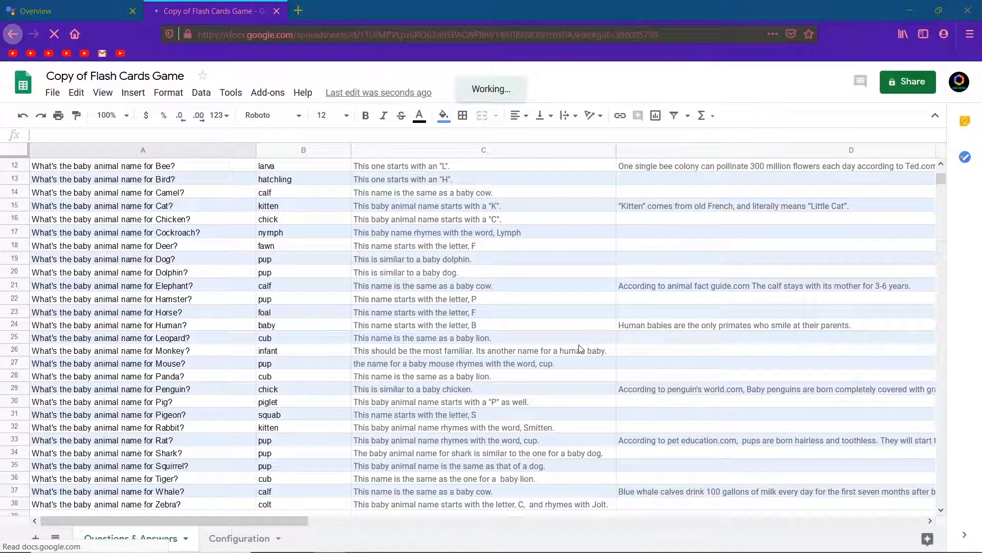
mouse_move(940, 180)
left_mouse_down()
mouse_move(942, 192)
mouse_move(943, 182)
left_mouse_up()
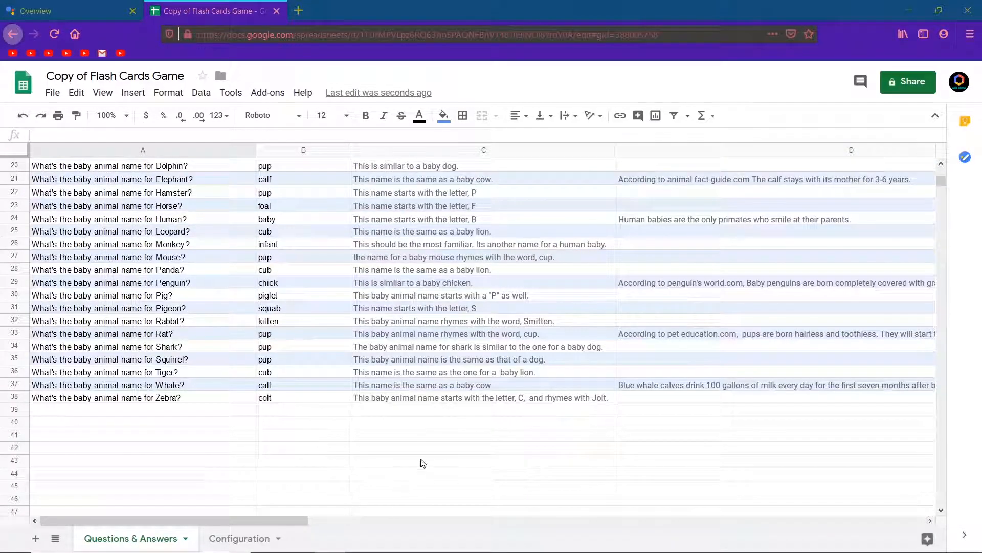
left_click_drag(179, 476, 179, 435)
Delete all sample question rows from the Questions & Answers sheet
left_click_drag(292, 301, 646, 198)
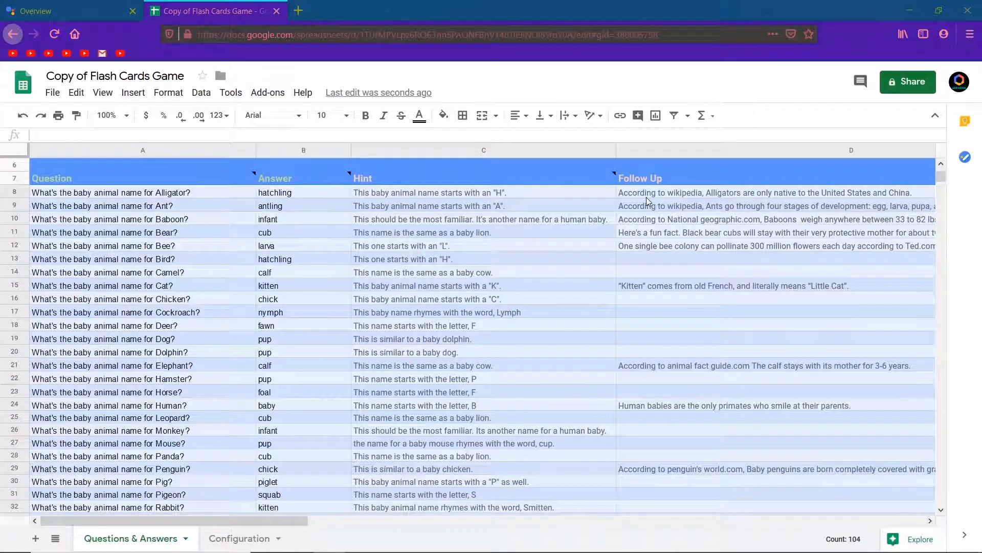
key("Delete")
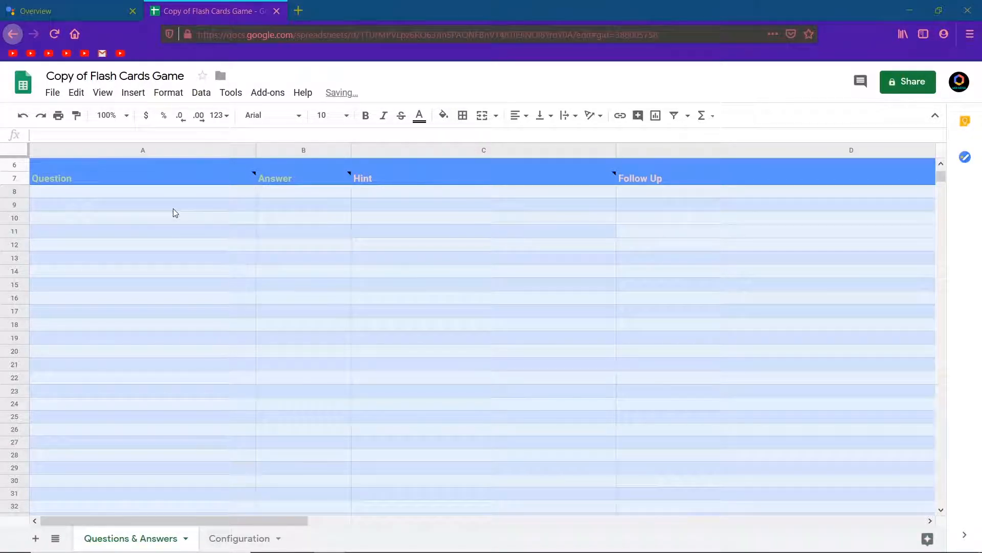
Enter the first question "Accourding to Ramayana who was mother of Lakshamana ?" in the Question column
left_click(119, 192)
double_click(119, 191)
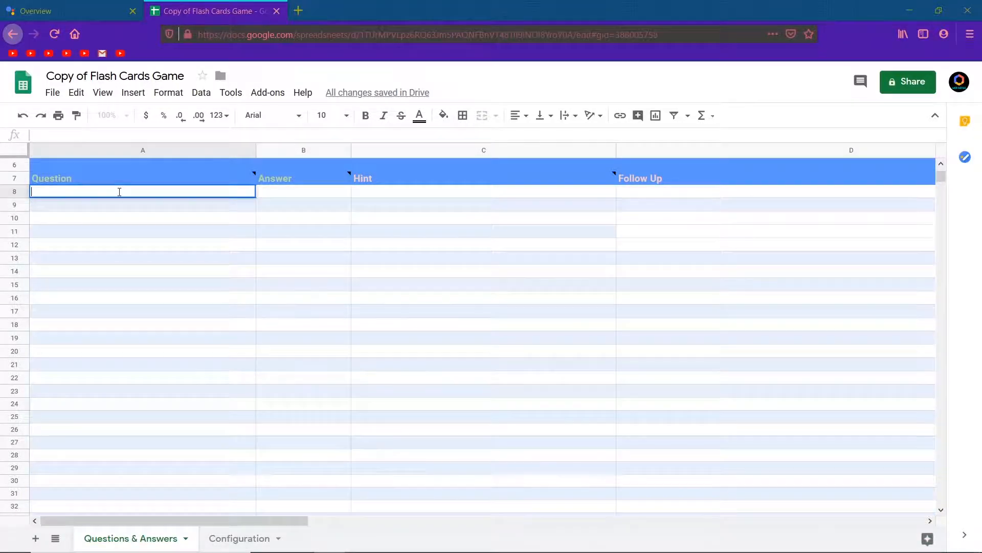
scroll(119, 192, "up", 3)
type("Accourding to ramayana ")
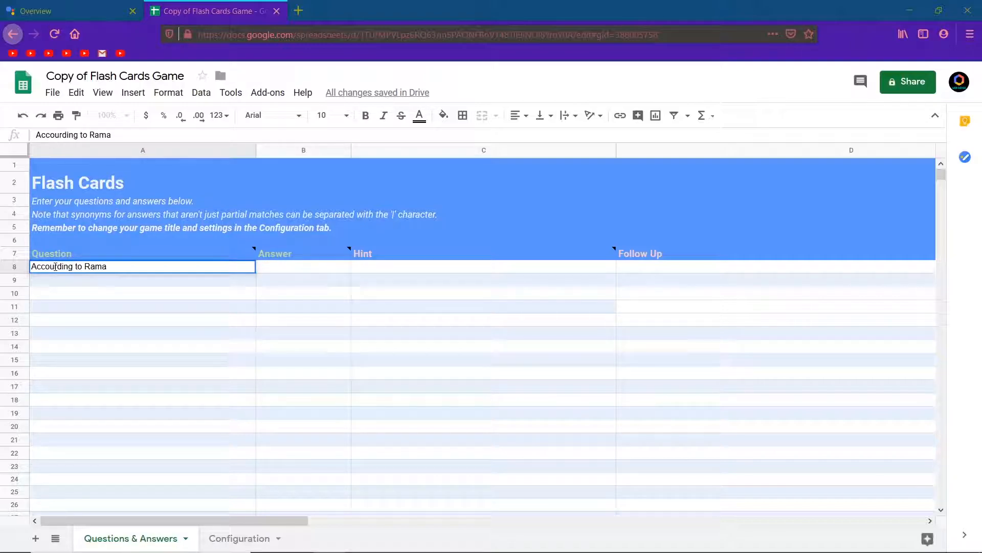
type("who wa")
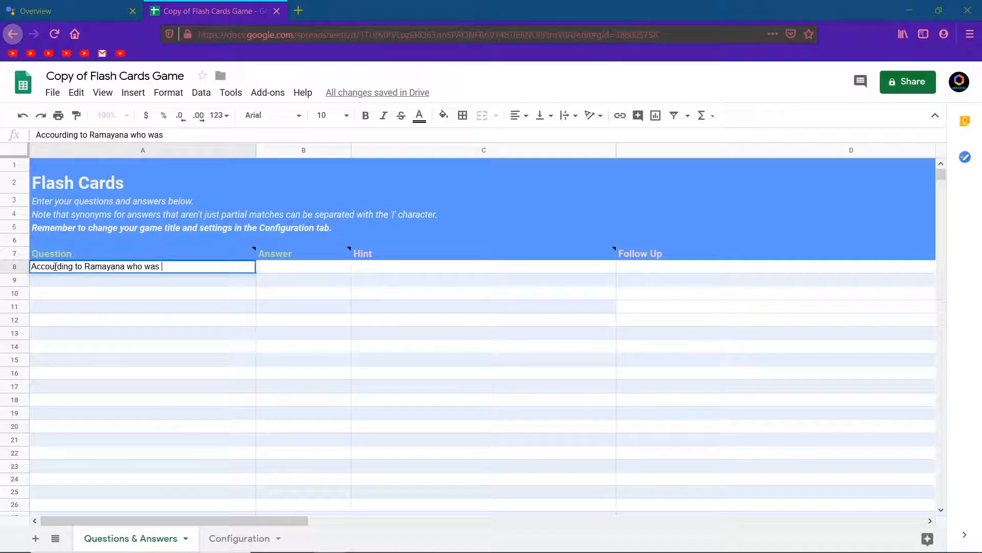
type("s mother of Laksh")
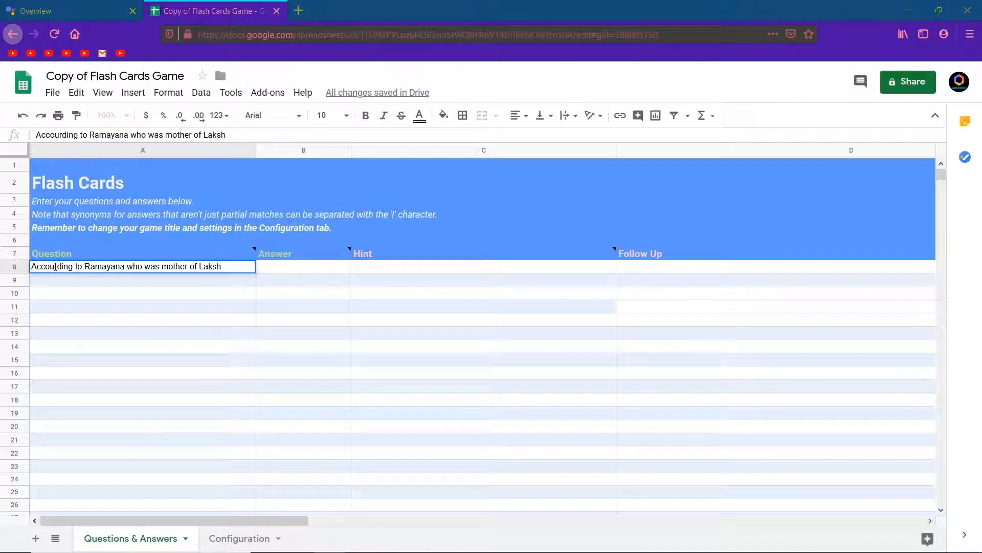
type("amana ?")
left_click(287, 266)
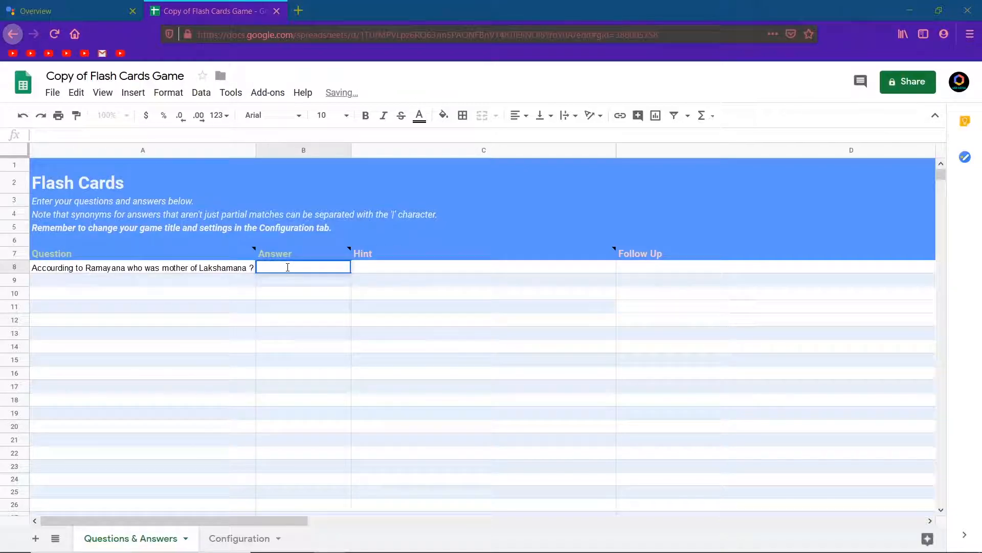
Enter Sumitra as the answer to the first question
type("Sumitra")
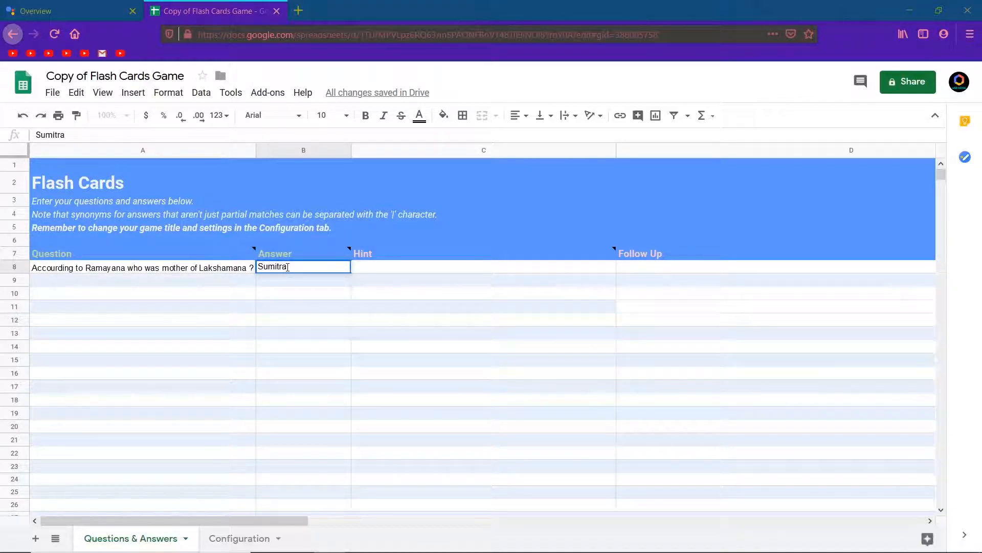
left_click(377, 265)
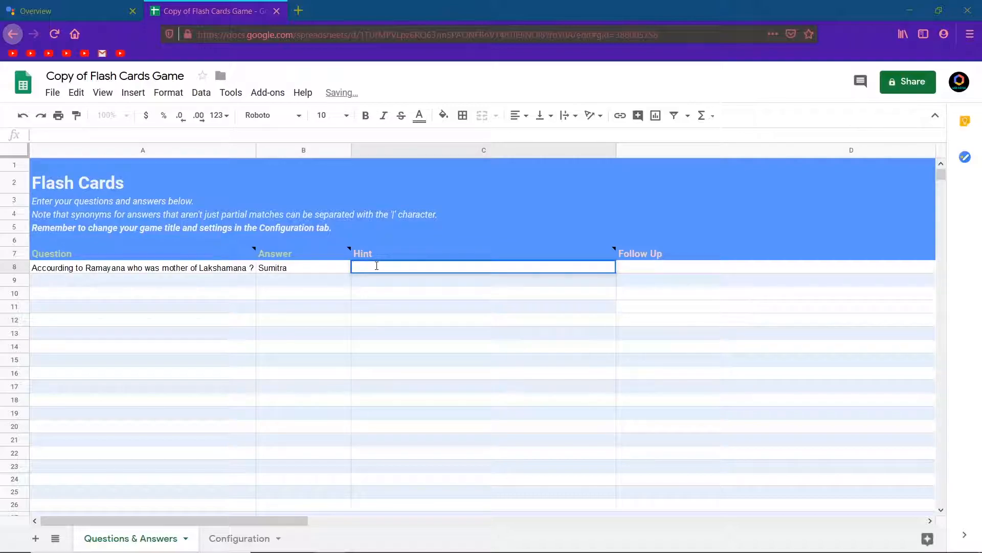
Enter the hint "Raja Dasaratha had three wifes - Kaushalya,Kaileyi and sumitra" for the first question
type("Raja ")
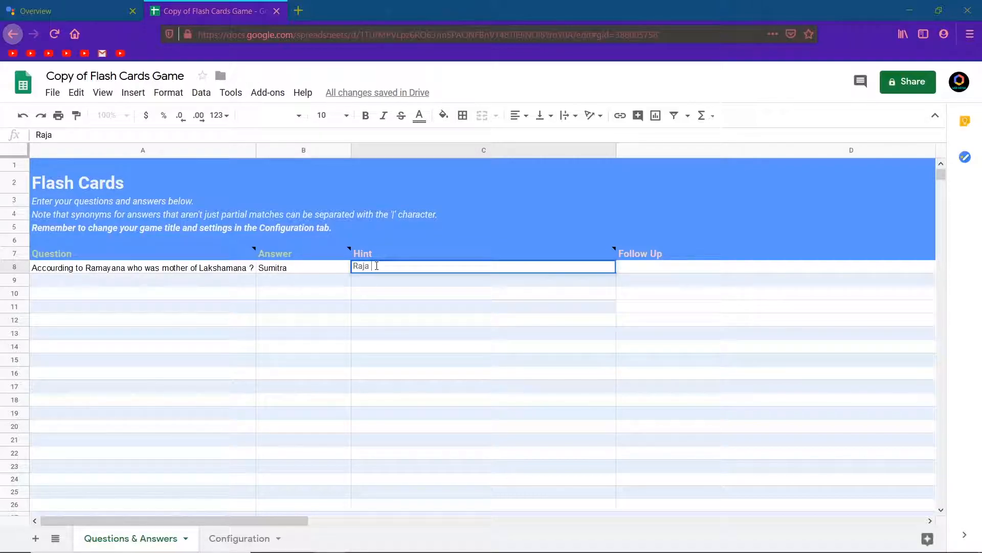
type("Dasaratha had three wifes - Ku")
key("BackSpace")
key("BackSpace")
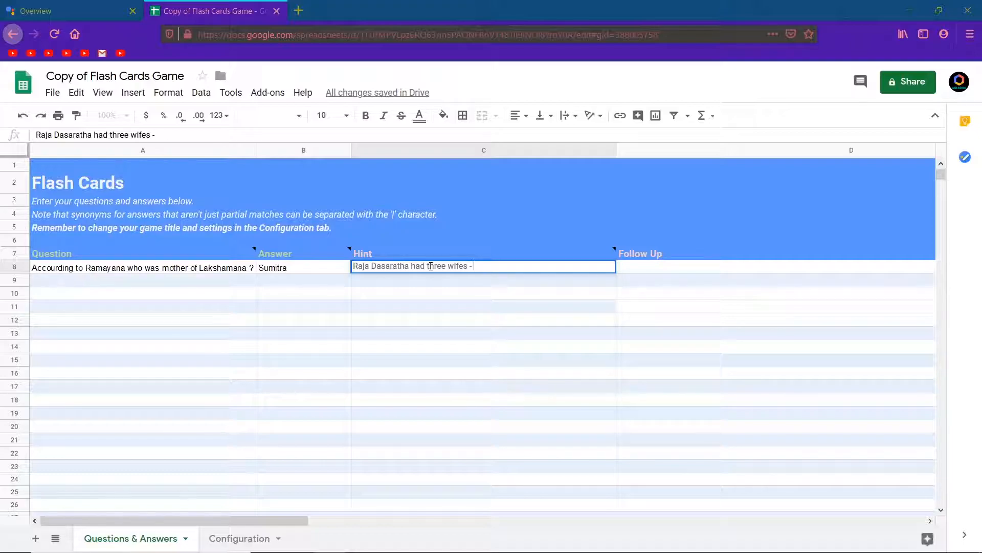
type("Kaushalya")
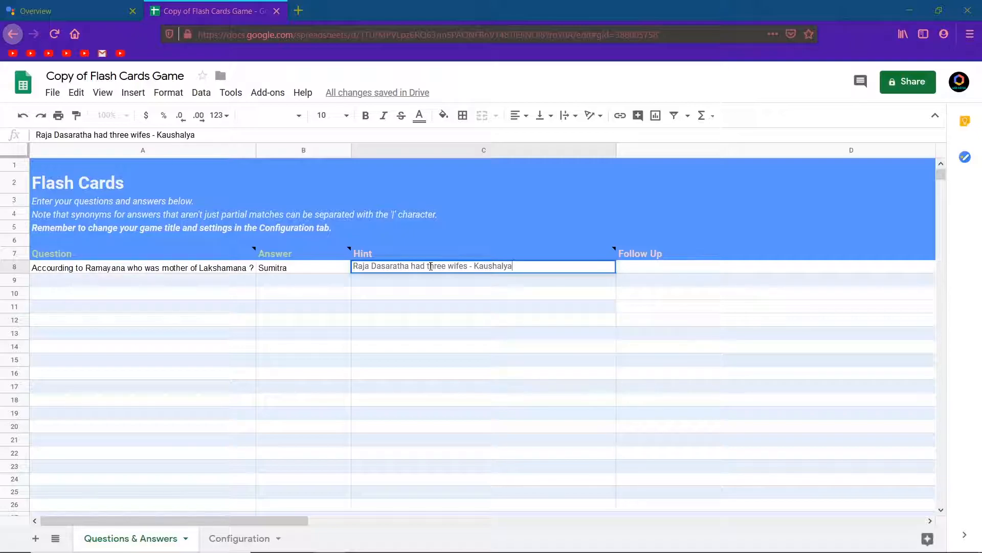
type(",Kaileyi and sumitra")
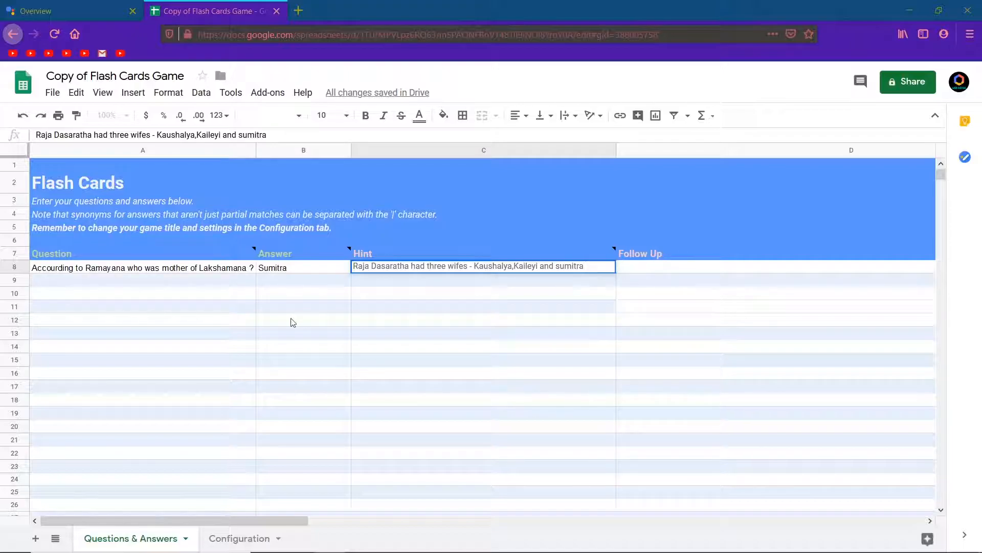
left_click(120, 282)
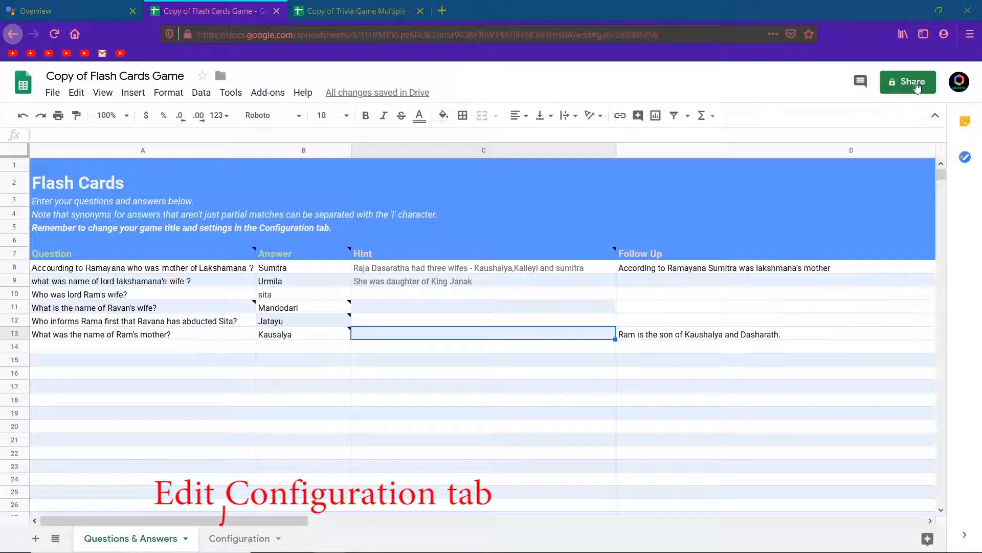
Turn on link sharing for the sheet and copy its shareable link
left_click(916, 84)
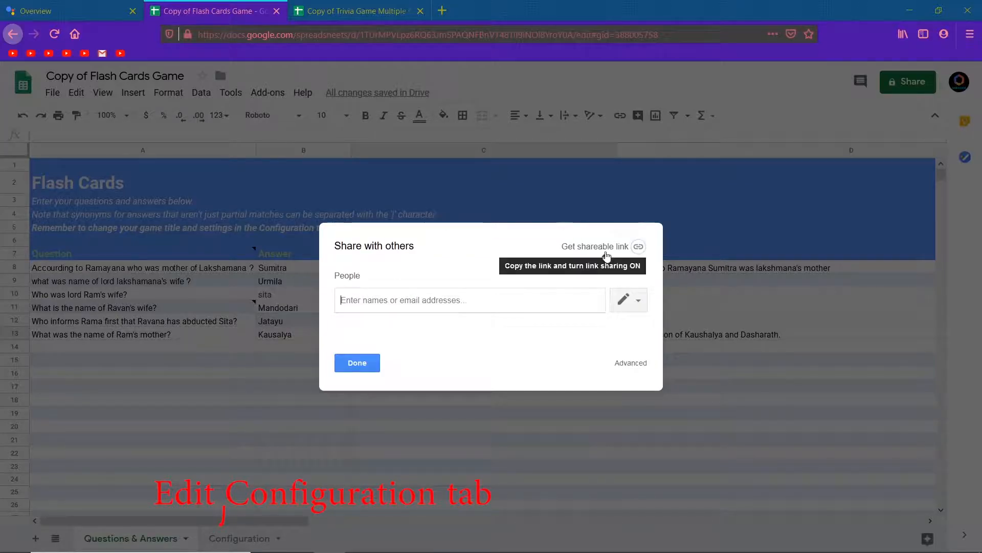
left_click(605, 250)
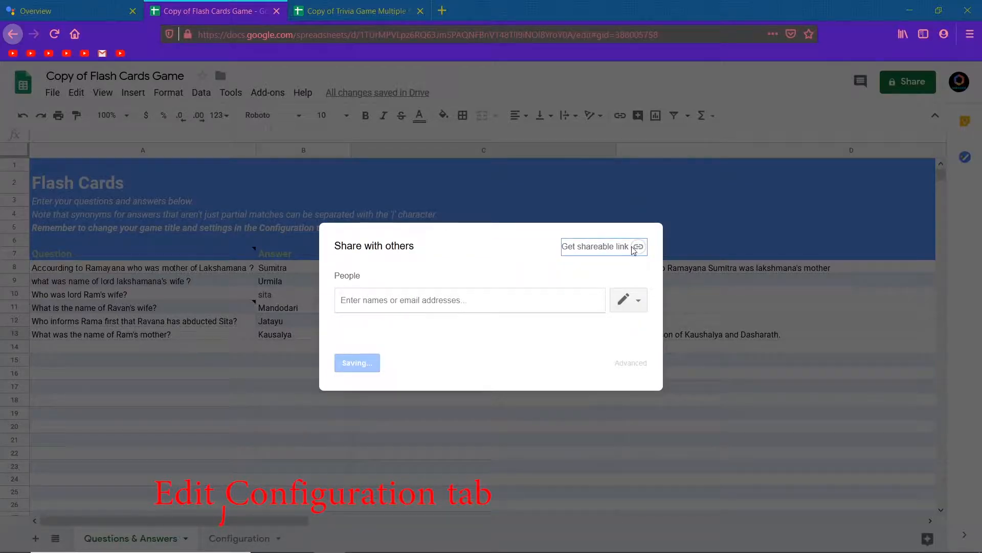
left_click(620, 301)
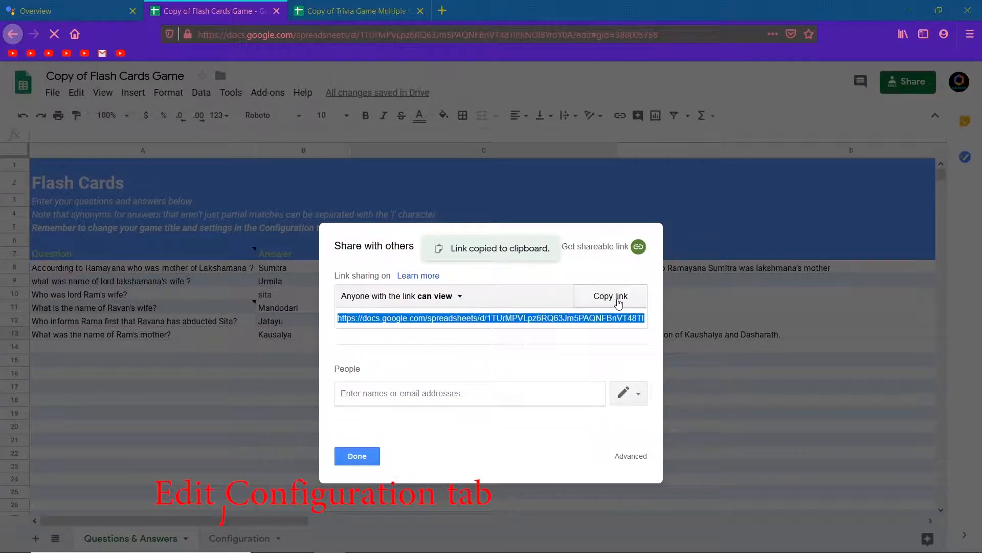
Go to Add Action(s) in the Actions Console and start filling in the Flash Cards content
left_click(66, 11)
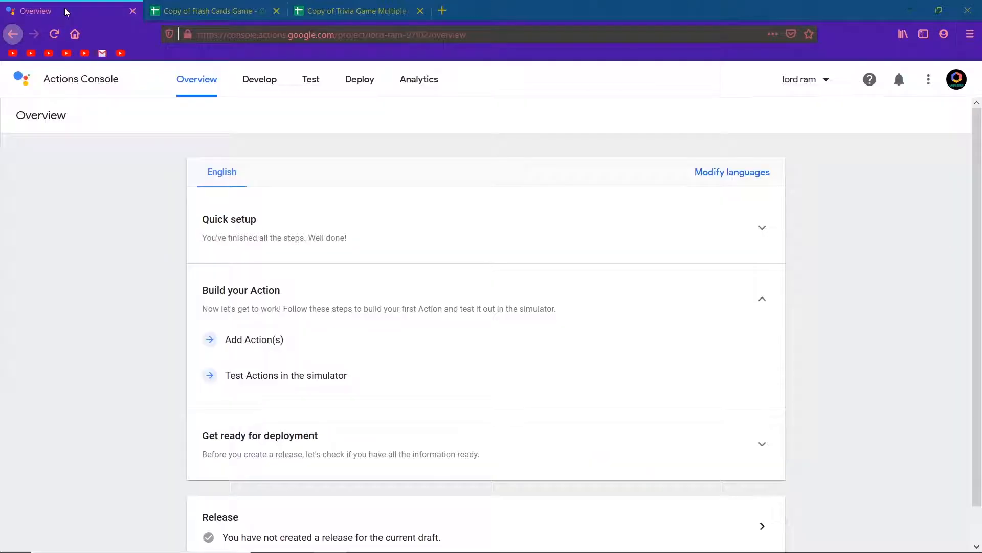
left_click(229, 341)
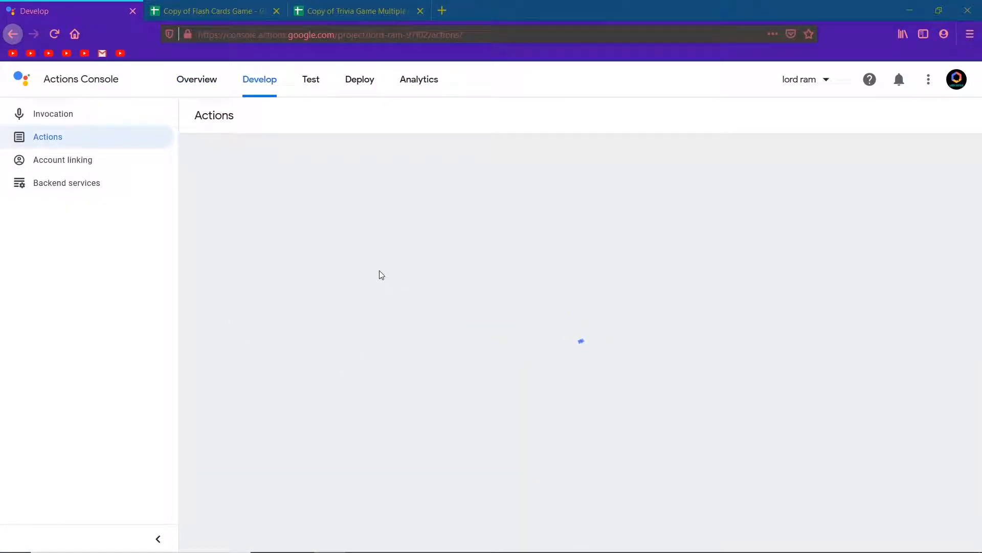
left_click(420, 11)
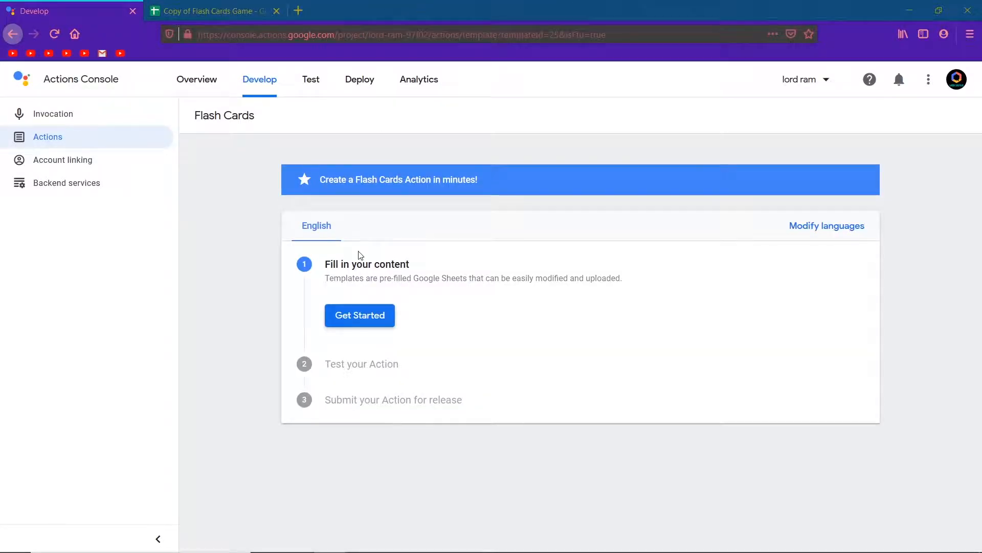
left_click(382, 313)
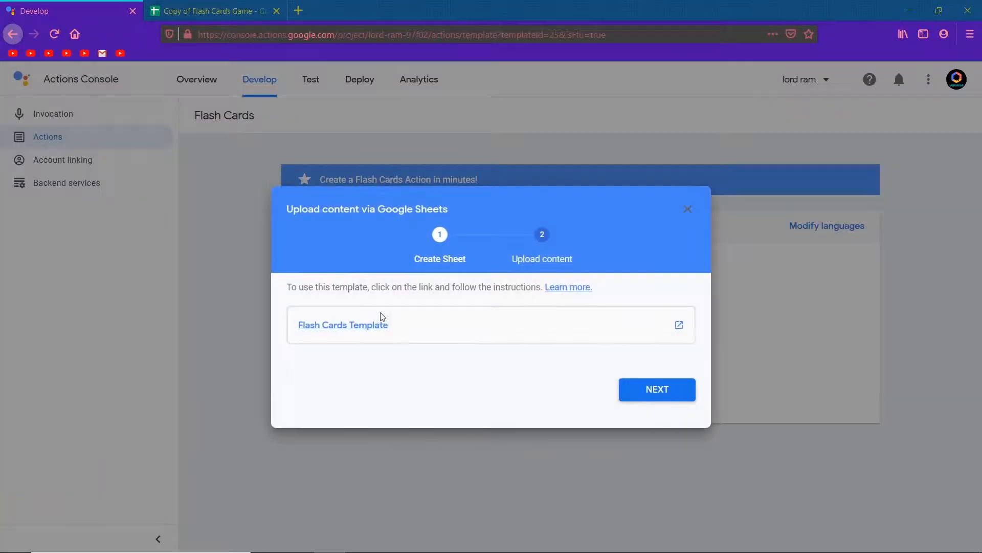
left_click(675, 389)
Paste the sheet's shareable link as the content URL and upload it
left_click(438, 333)
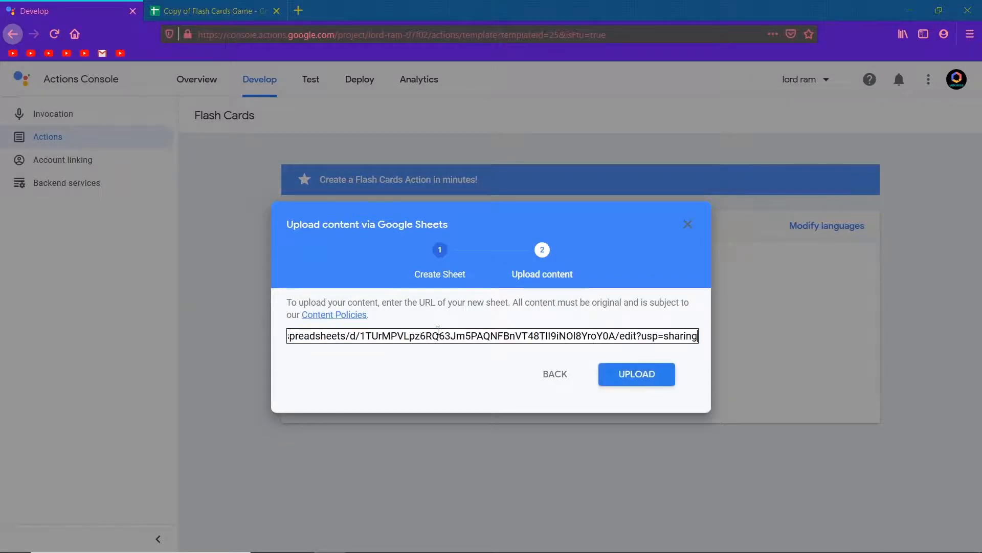
left_click(637, 375)
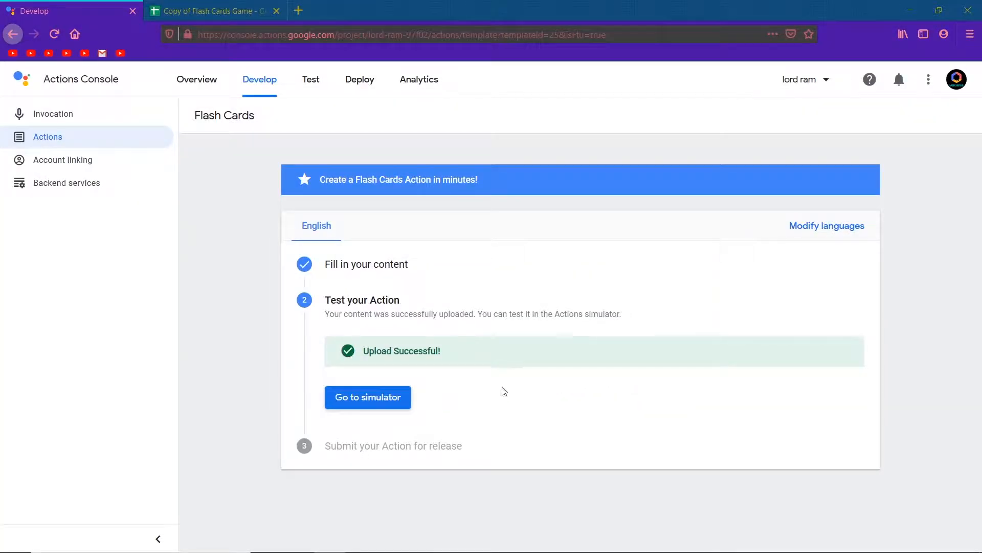
Open the simulator, declining location access, and invoke the Action with "Talk to lord ram"
left_click(358, 404)
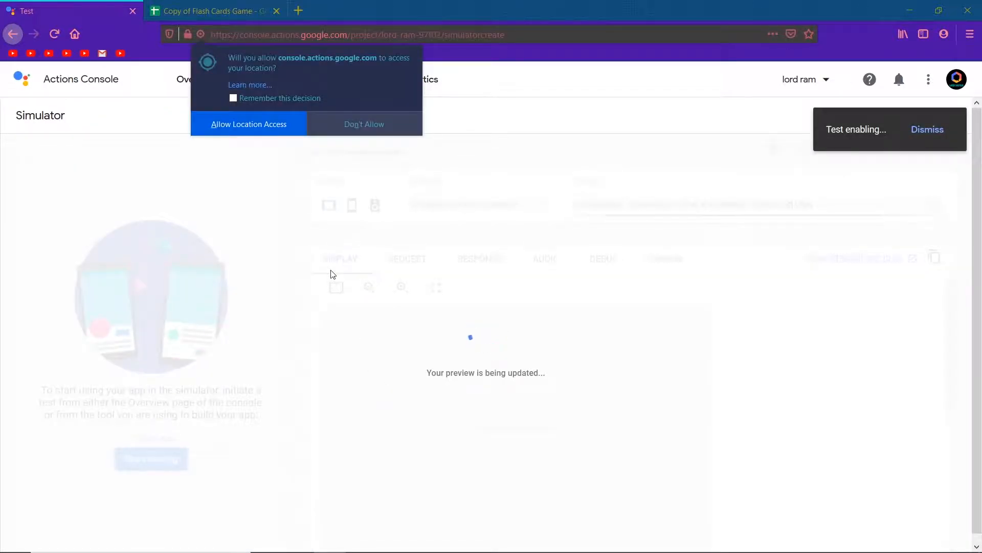
left_click(370, 126)
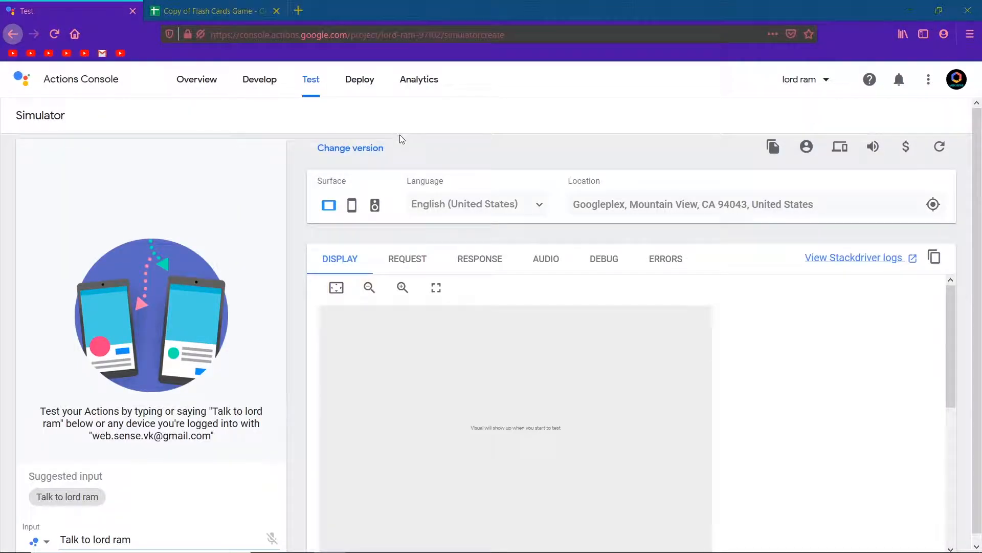
left_click(73, 499)
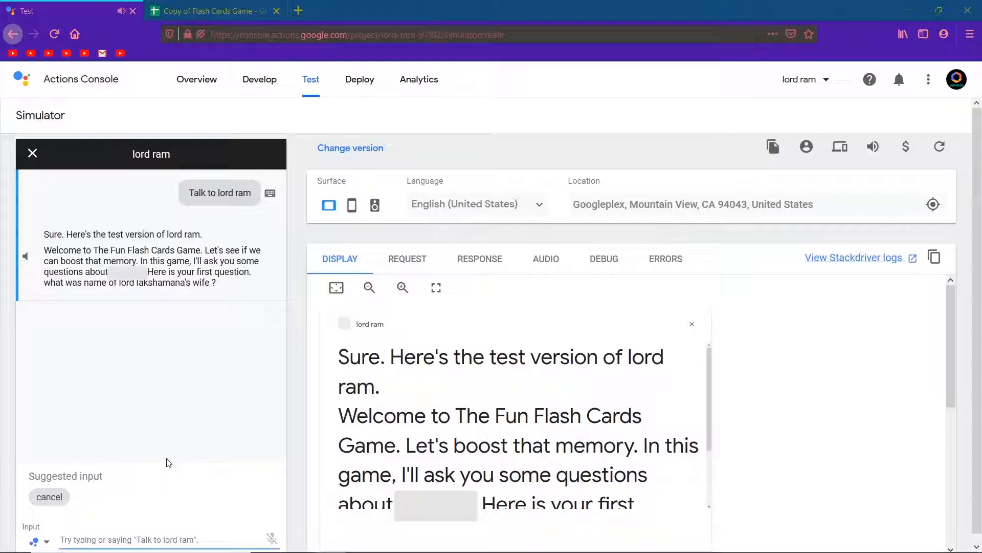
Answer the first three quiz questions with urmila, Sita and Kaushalya
type("urmila")
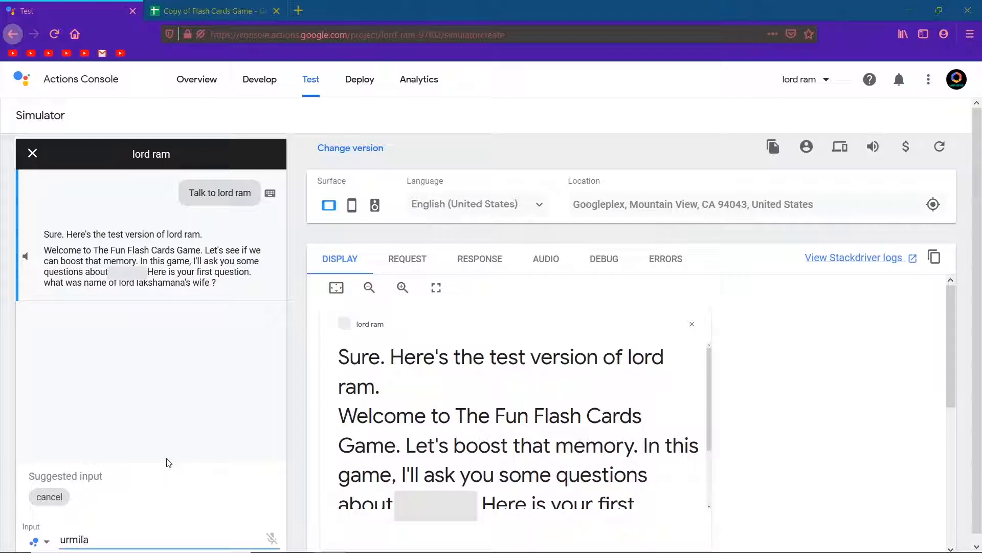
key("Return")
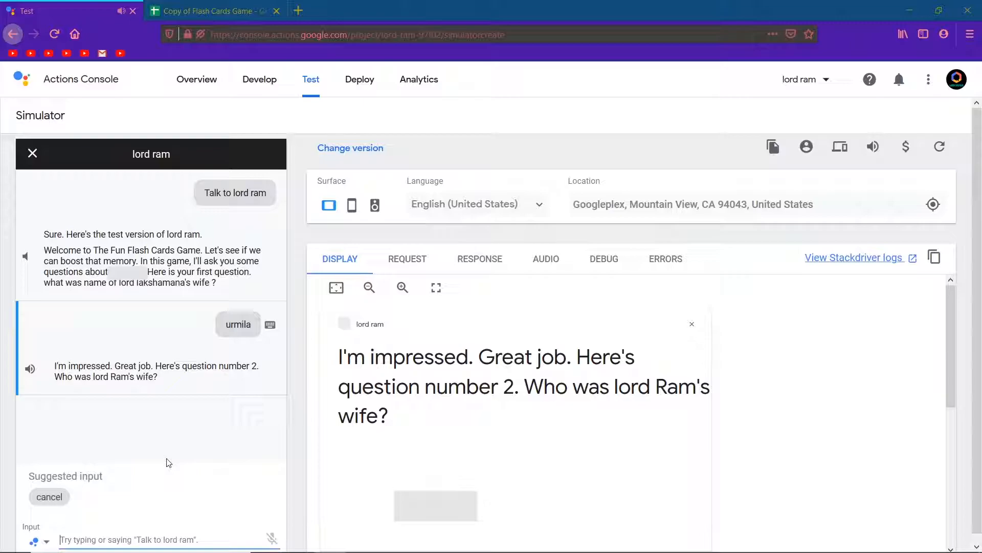
type("Sita")
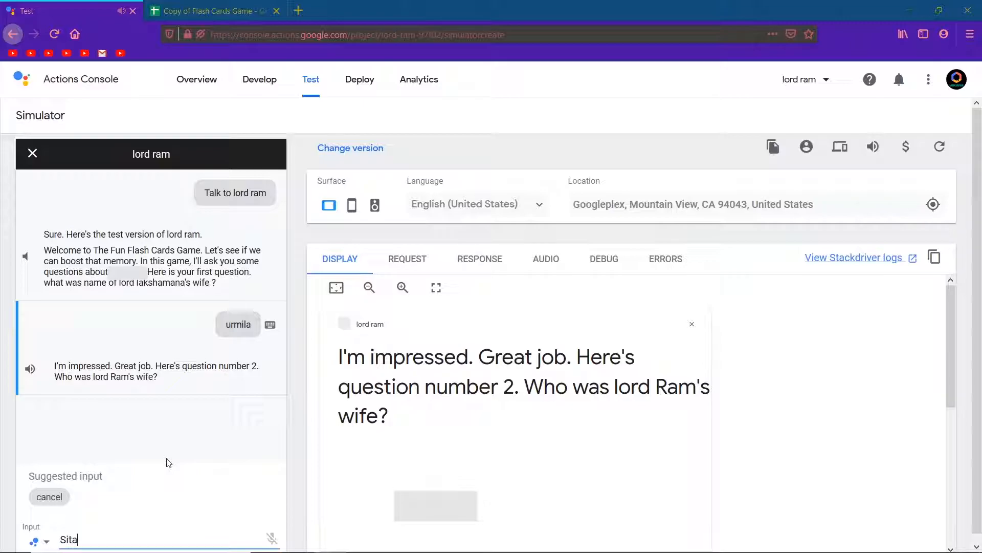
key("Return")
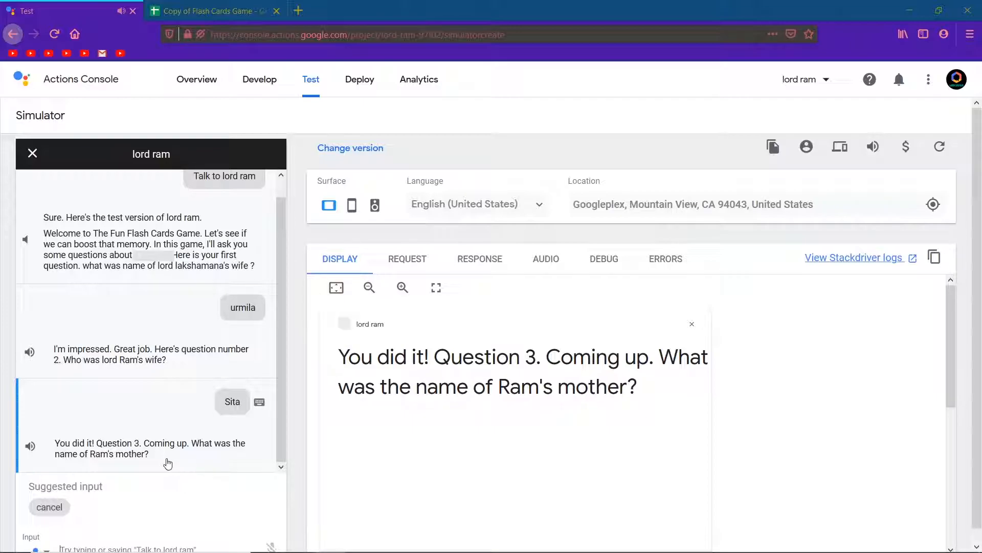
type("Kaushalya")
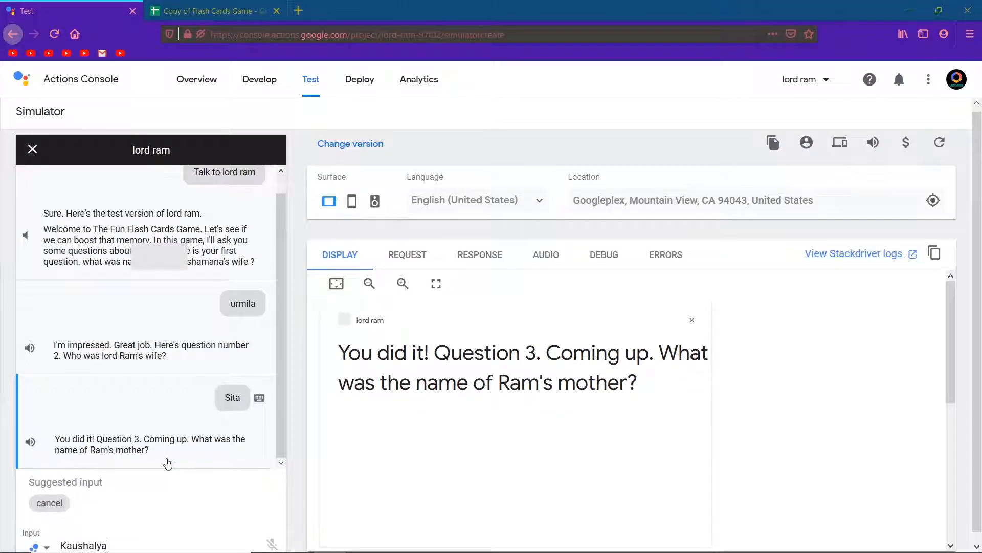
key("Return")
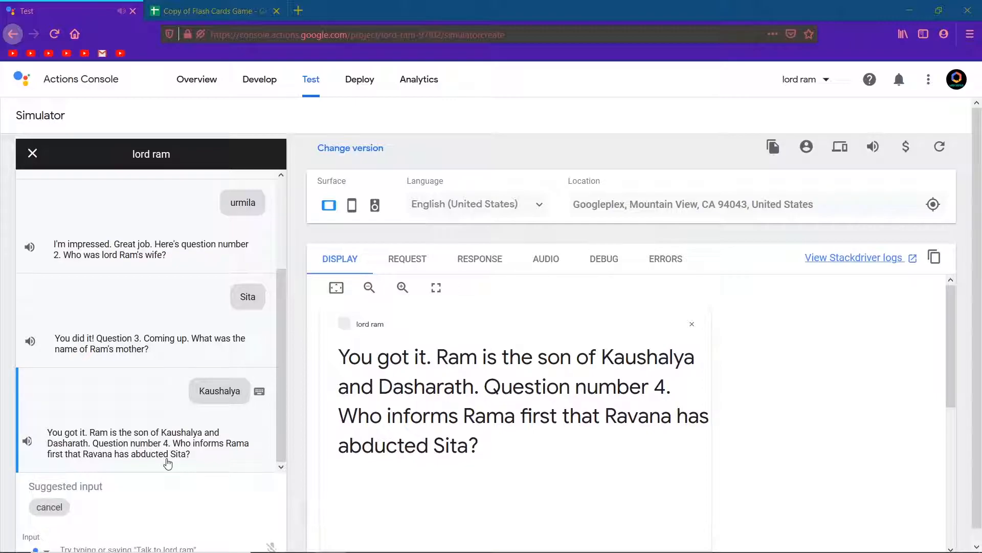
Answer the last two questions with jatayu and mandodari and decline another set
type("ja")
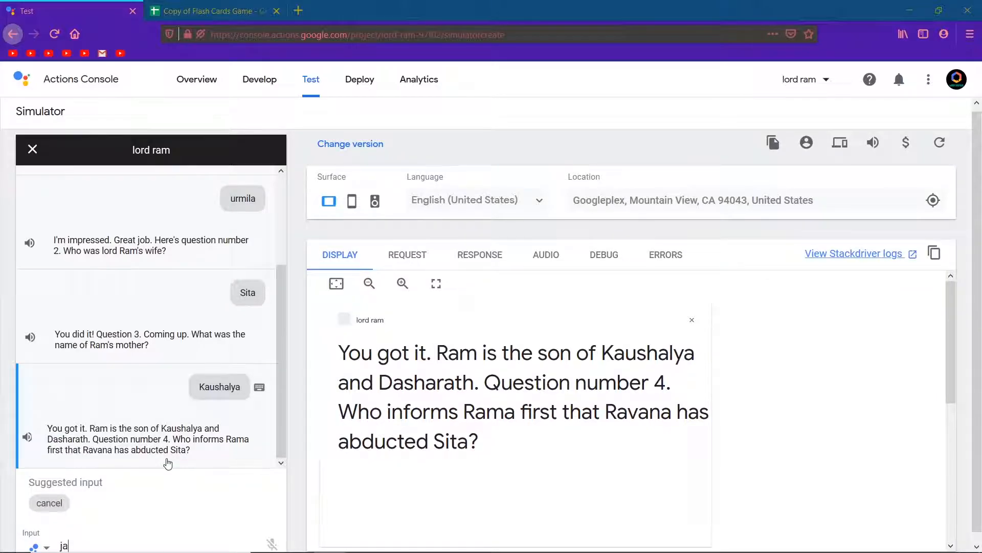
type("tayu")
key("Return")
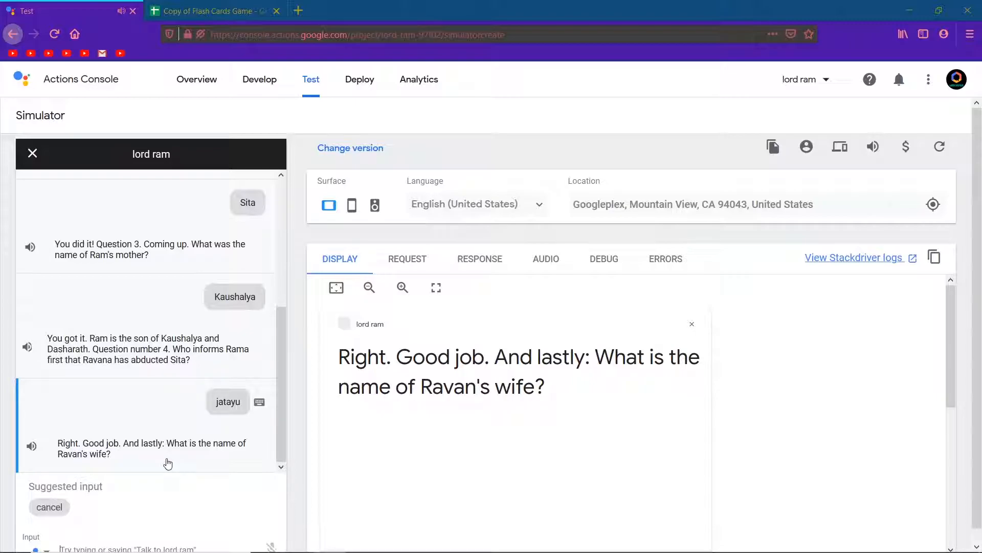
type("mando")
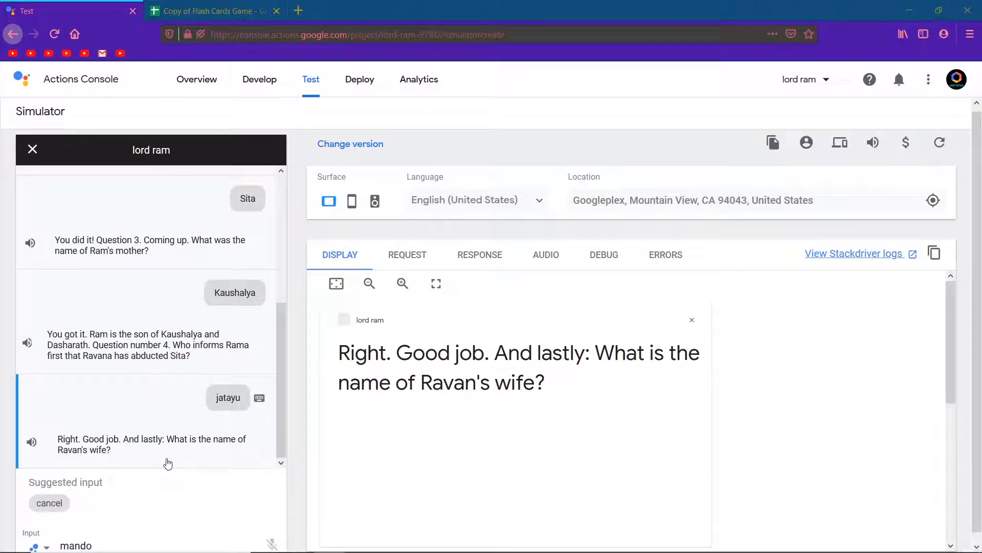
type("dari")
key("Return")
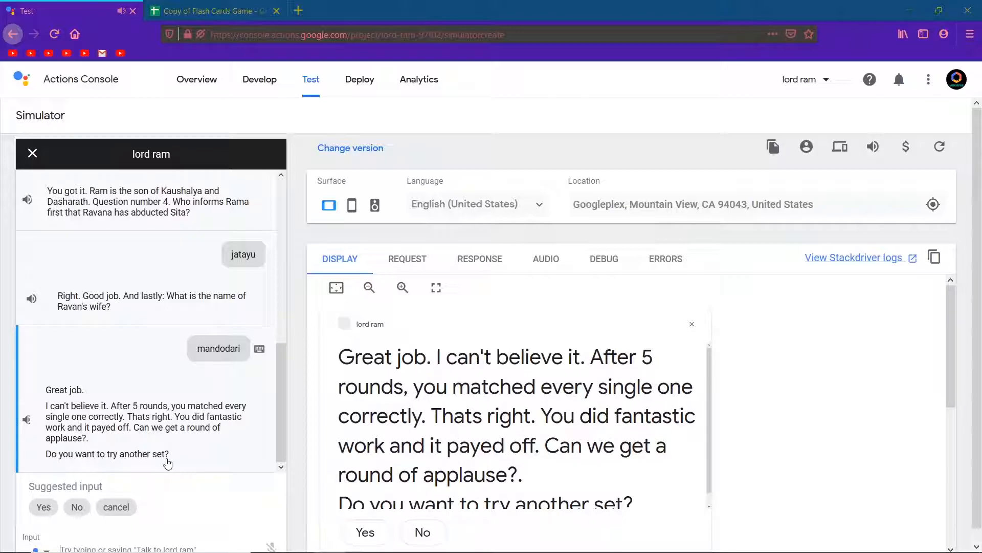
left_click(76, 508)
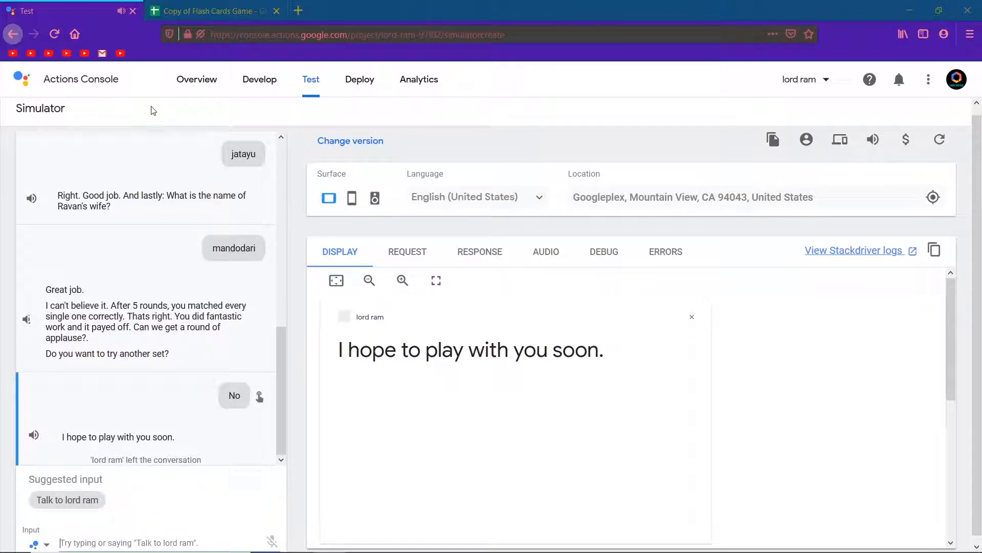
Open the Action's directory listing information from the Overview's deployment checklist
left_click(198, 81)
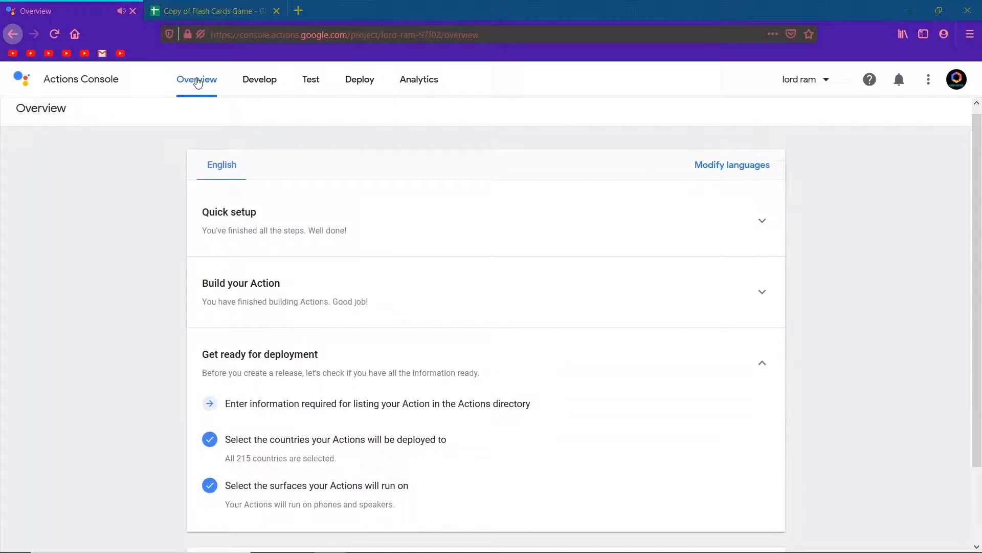
scroll(115, 265, "down", 1)
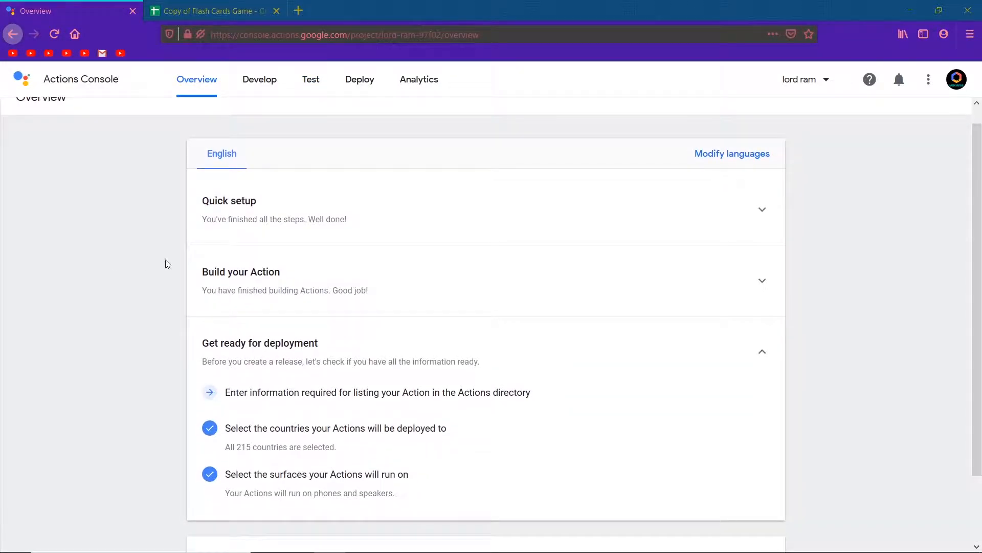
left_click(256, 278)
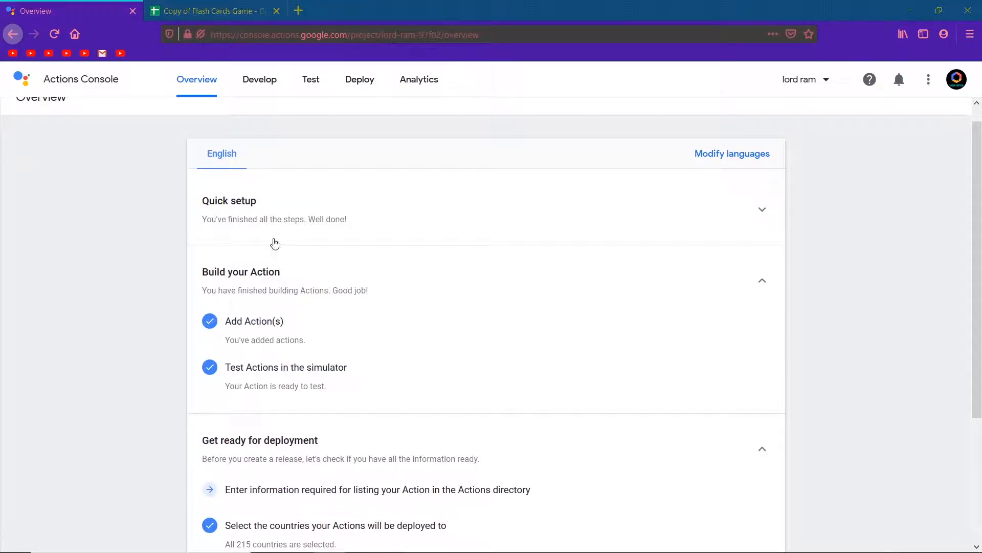
left_click(260, 269)
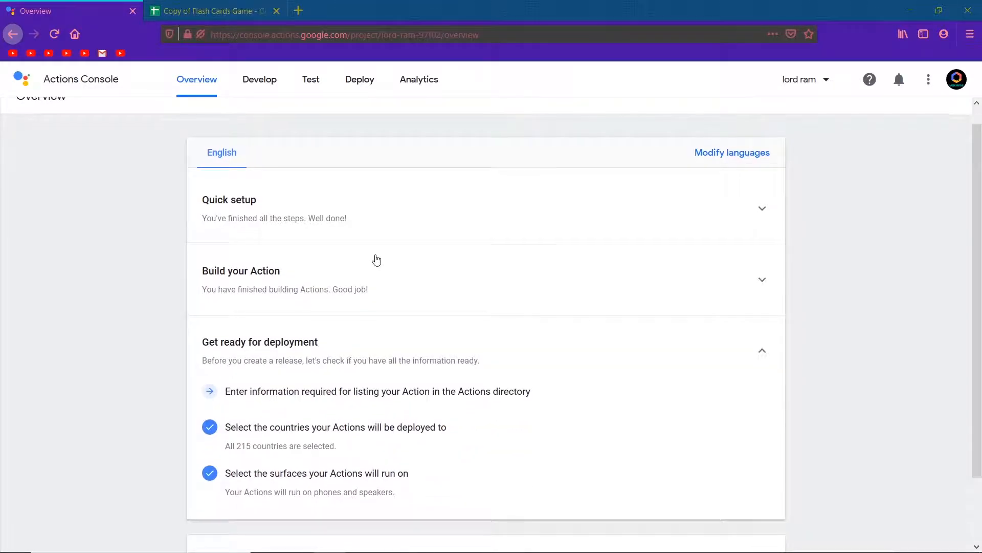
scroll(376, 261, "down", 2)
left_click(359, 321)
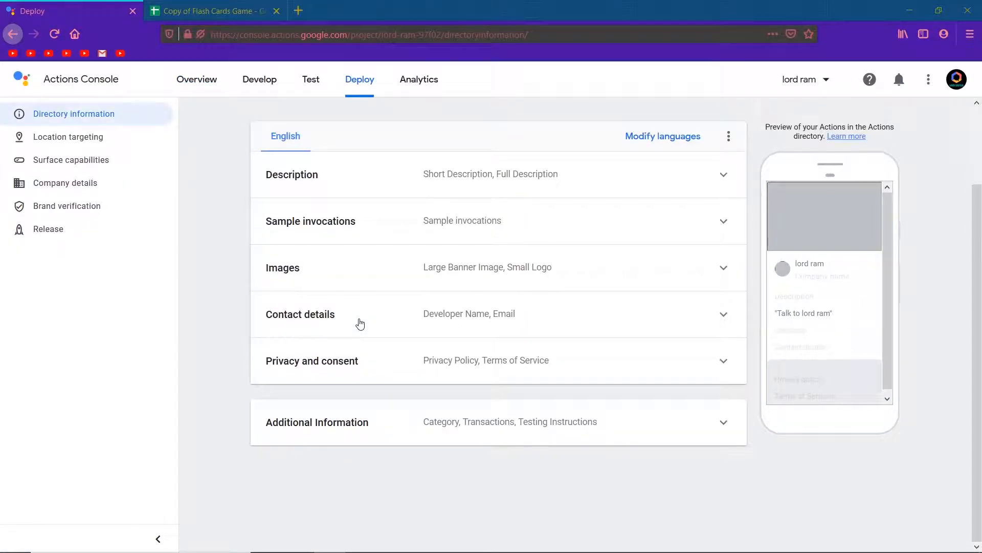
Fill in the directory description with short description "Lard Ram" and full description "About lord Ram"
left_click(543, 179)
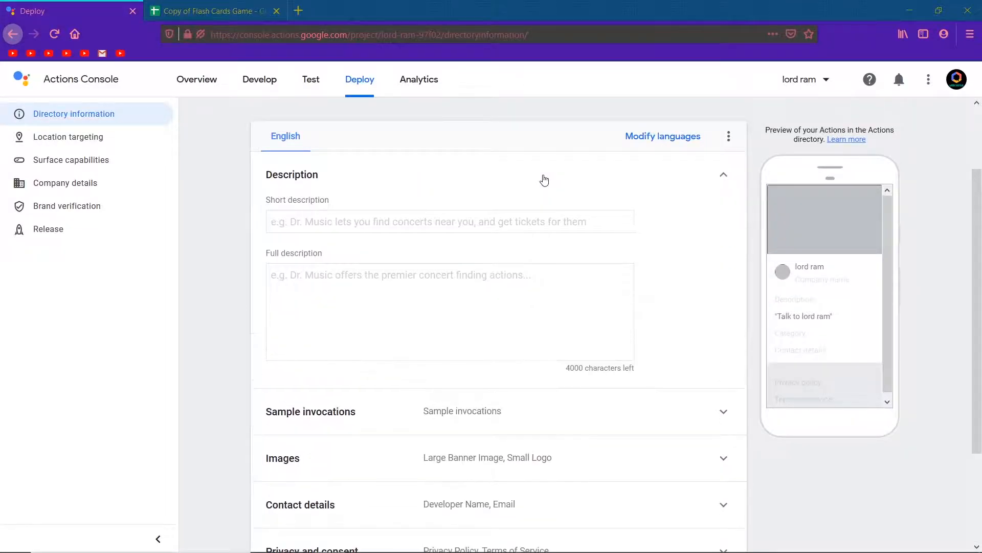
left_click(455, 220)
type("La")
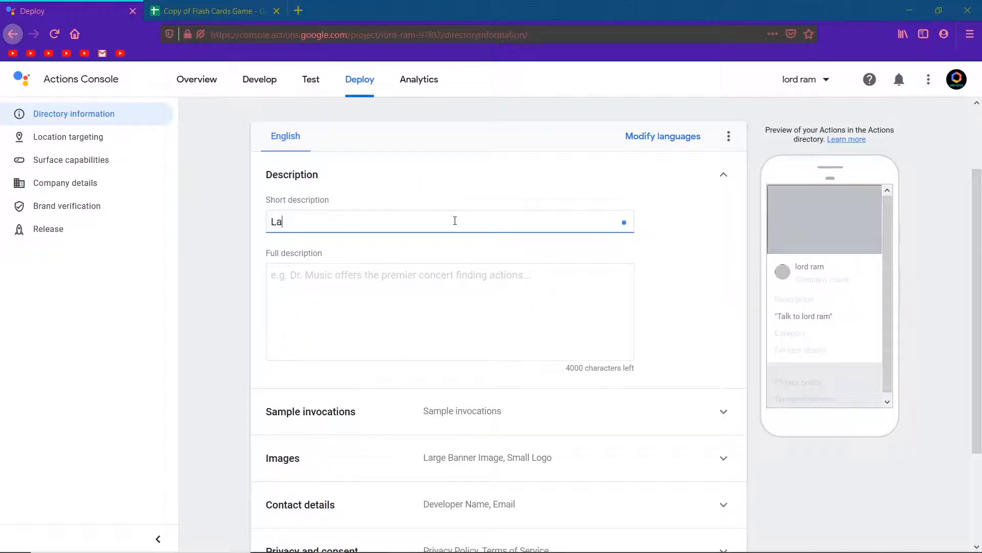
type("rd ra")
key("BackSpace")
key("BackSpace")
key("BackSpace")
type("Ram")
left_click(413, 280)
type("About")
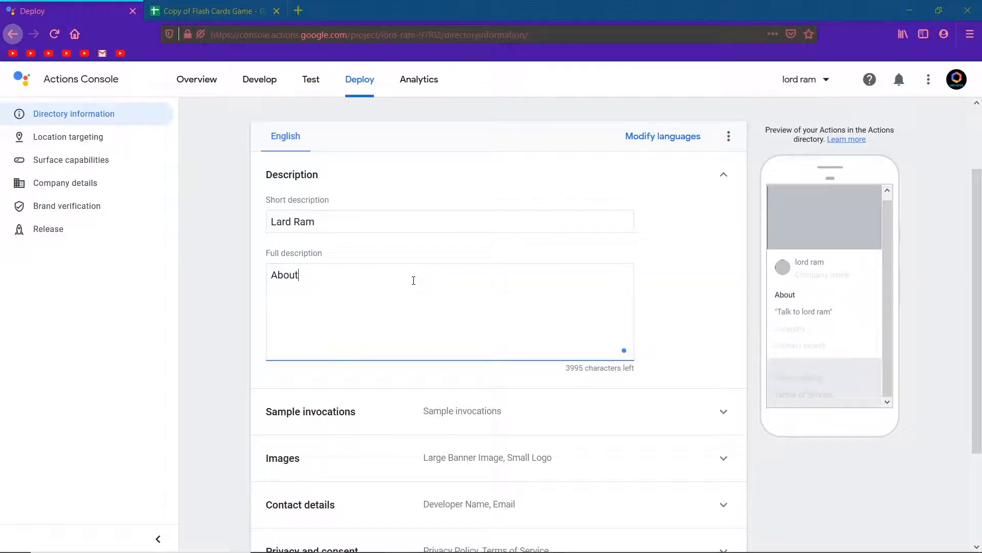
type(" lord Ram")
scroll(664, 234, "down", 1)
scroll(664, 234, "down", 2)
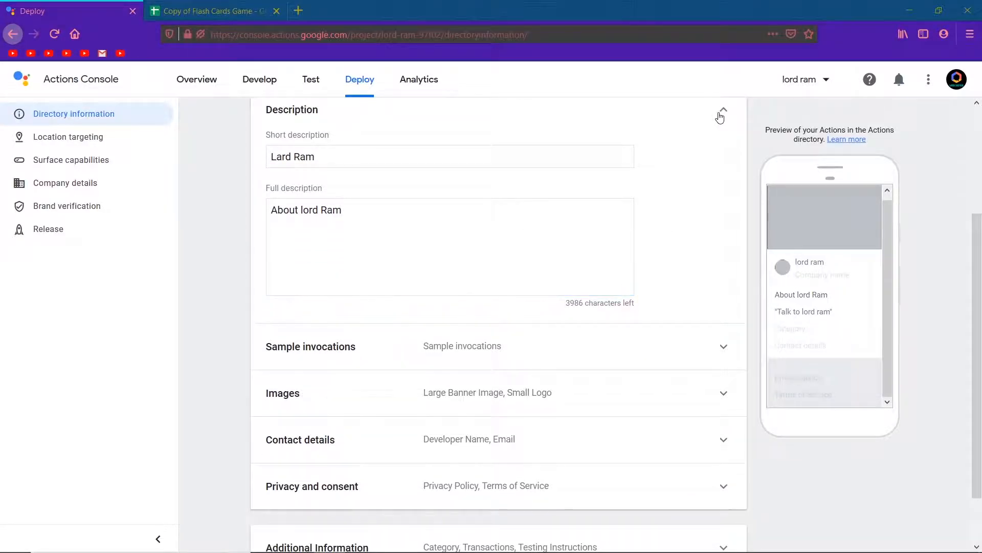
Set the small logo to the ram.png photo from the October 24, 2019 album, cropping it to the full square
left_click(720, 114)
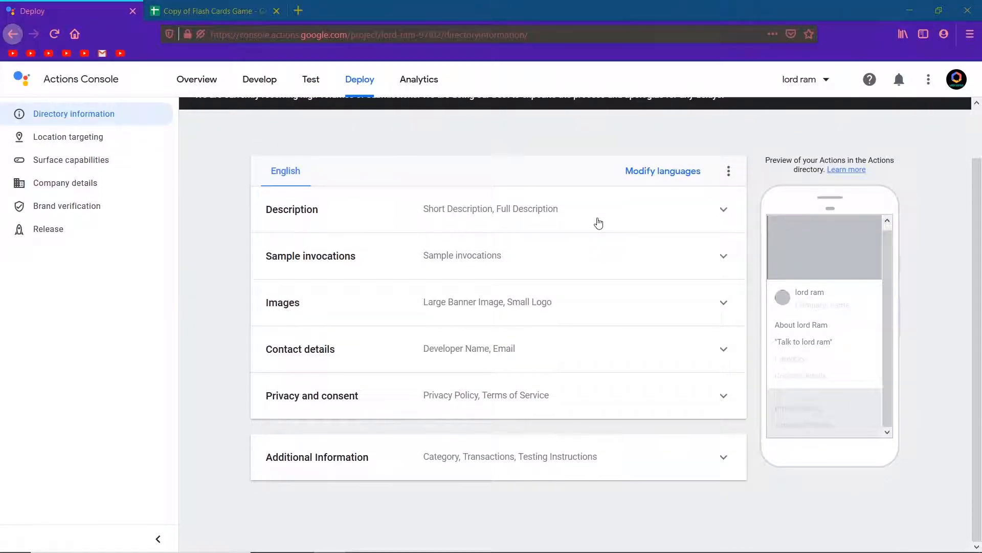
left_click(584, 248)
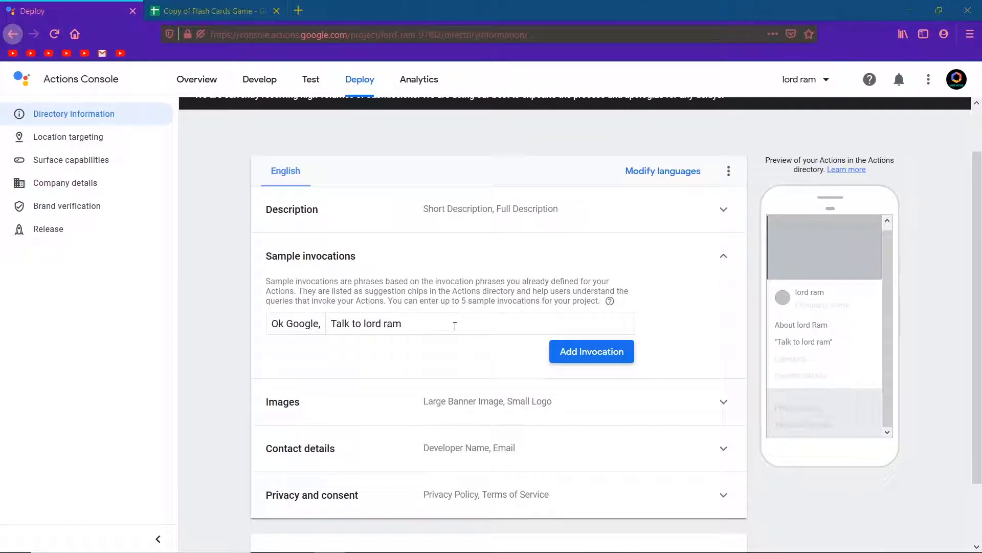
left_click(694, 256)
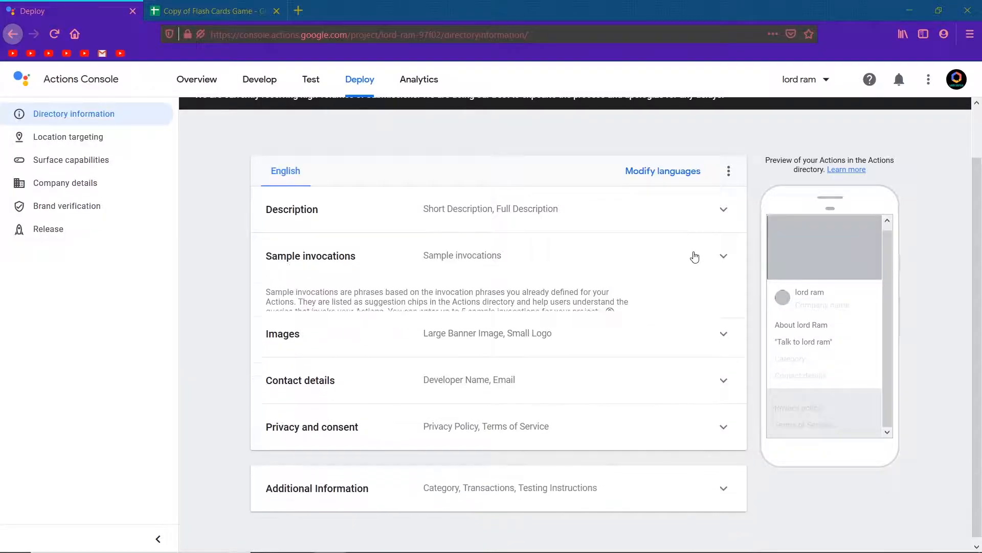
left_click(694, 256)
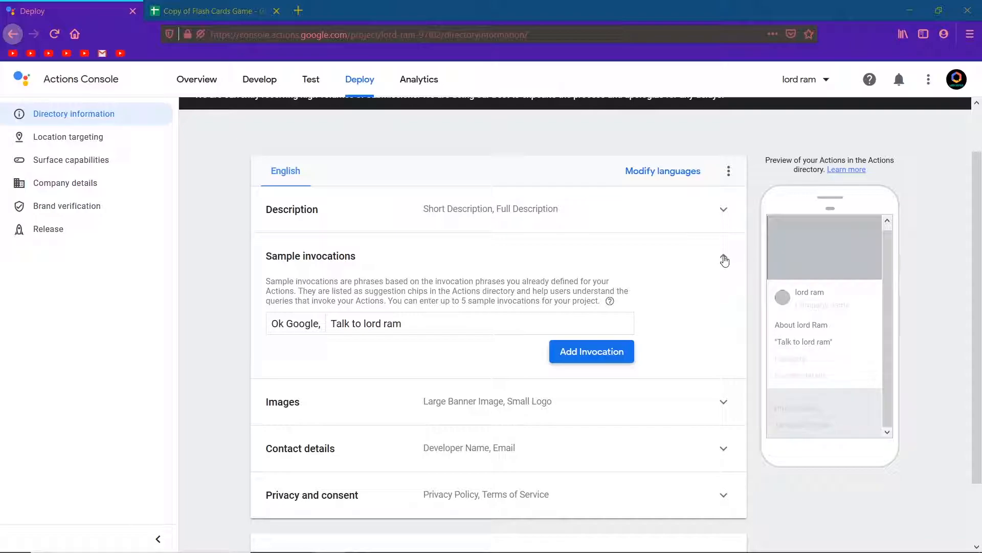
left_click(723, 257)
left_click(655, 310)
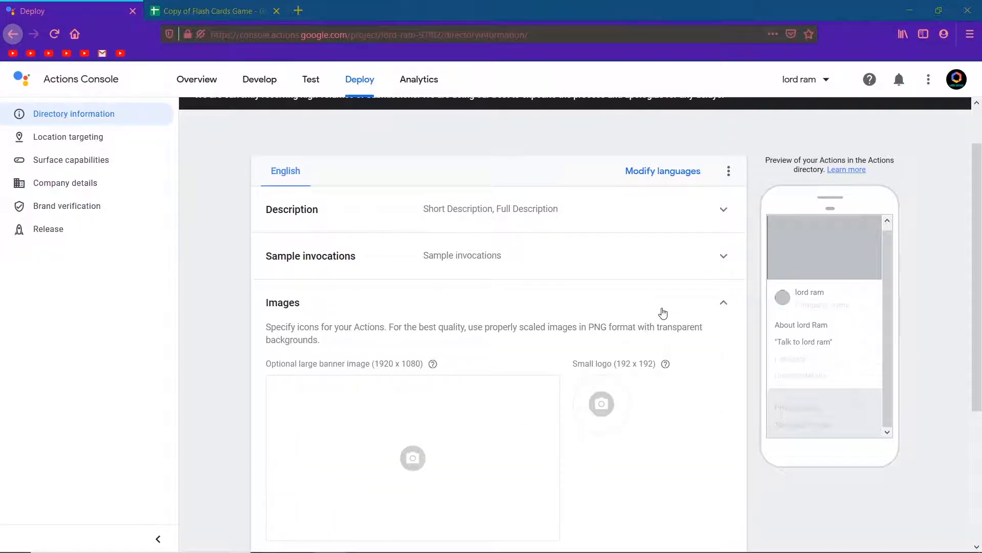
scroll(660, 312, "down", 1)
left_click(602, 374)
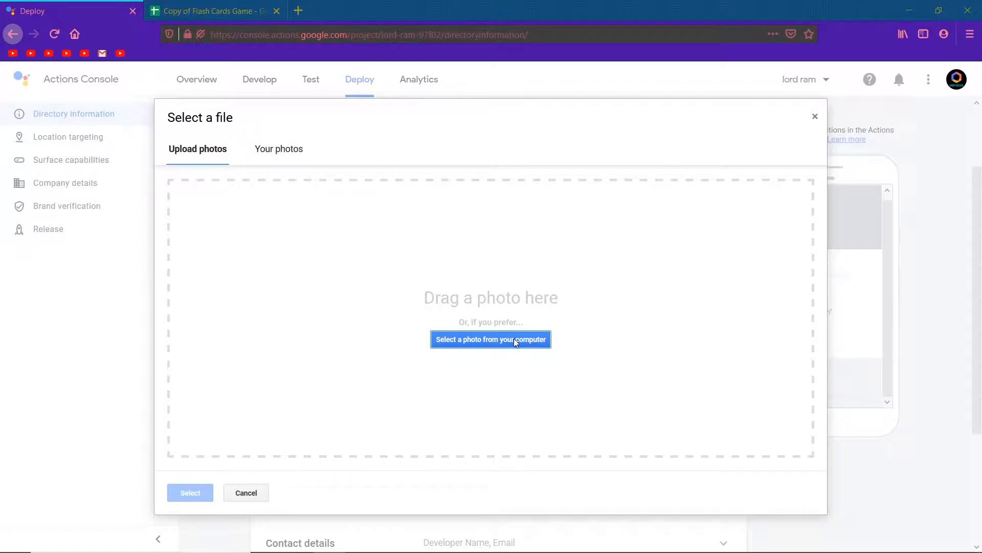
left_click(292, 153)
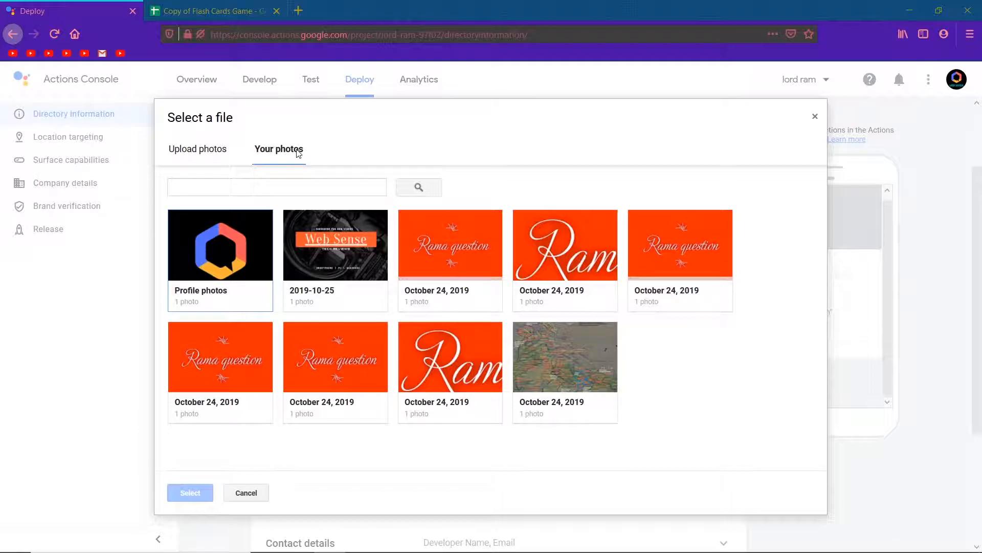
left_click(452, 356)
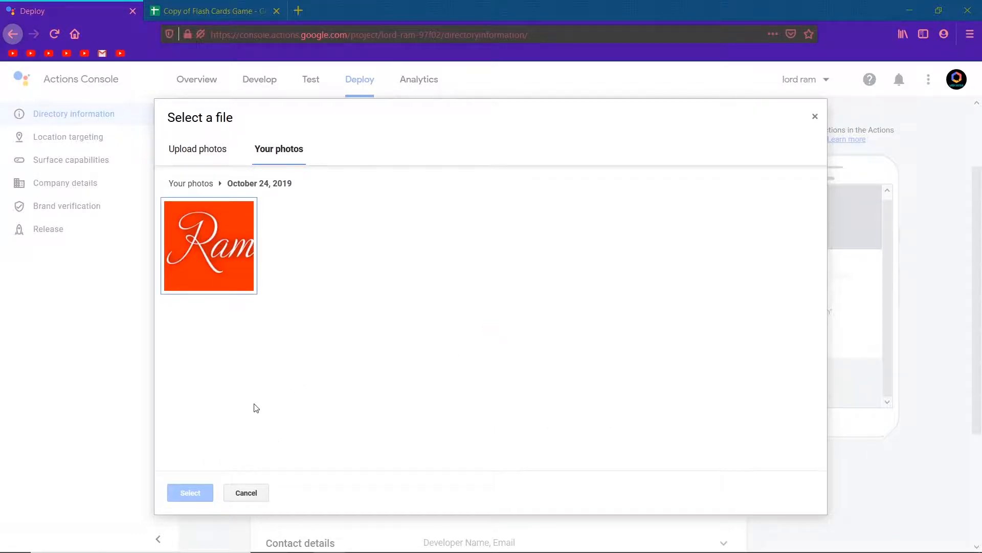
left_click(219, 273)
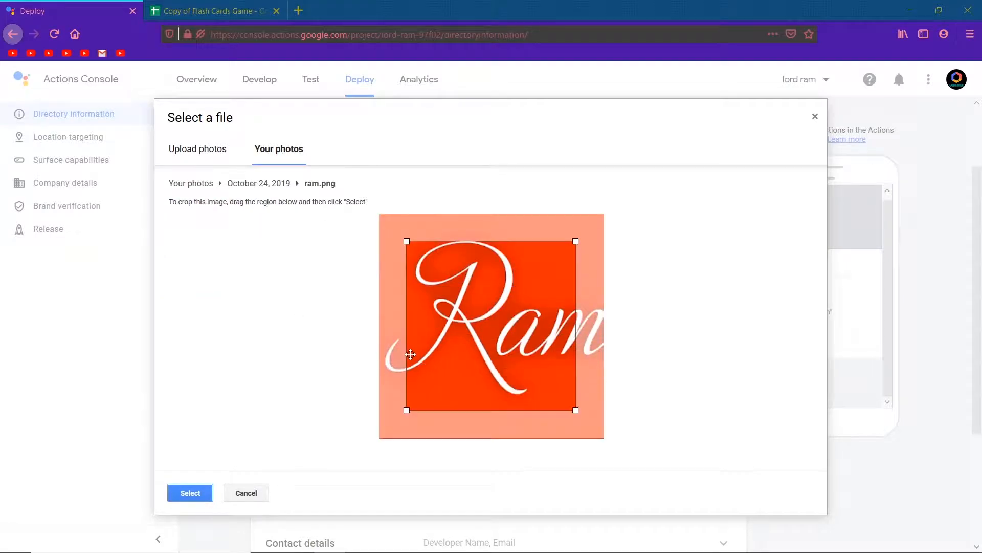
left_click_drag(407, 410, 361, 477)
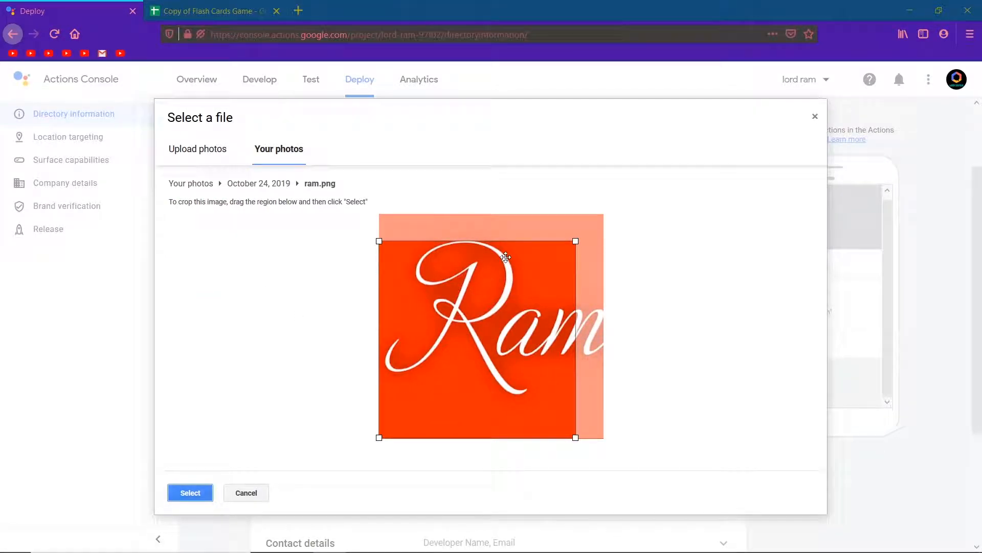
left_click_drag(576, 242, 631, 204)
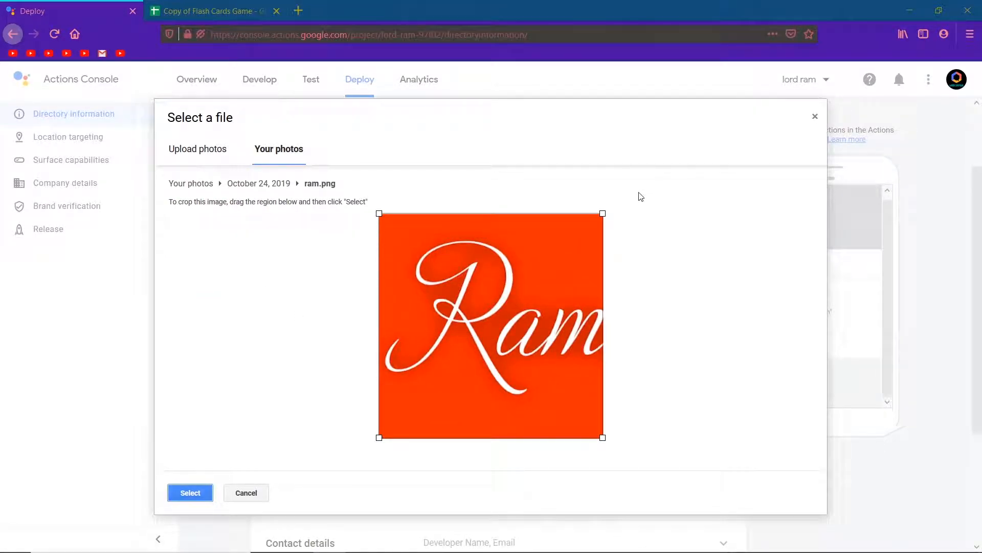
left_click(185, 499)
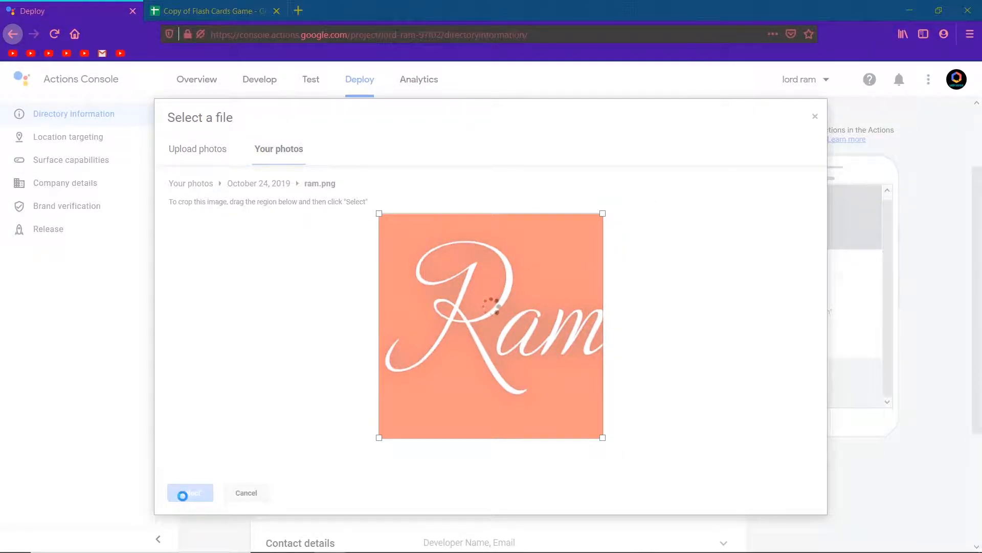
Set the large banner image to the Rama question photo from the October 24, 2019 albums
left_click(412, 421)
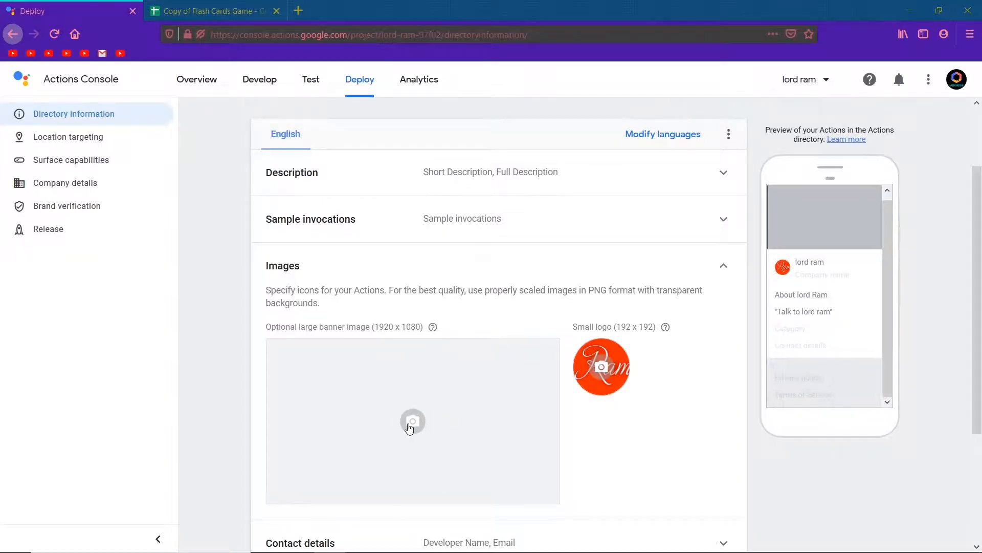
left_click(279, 151)
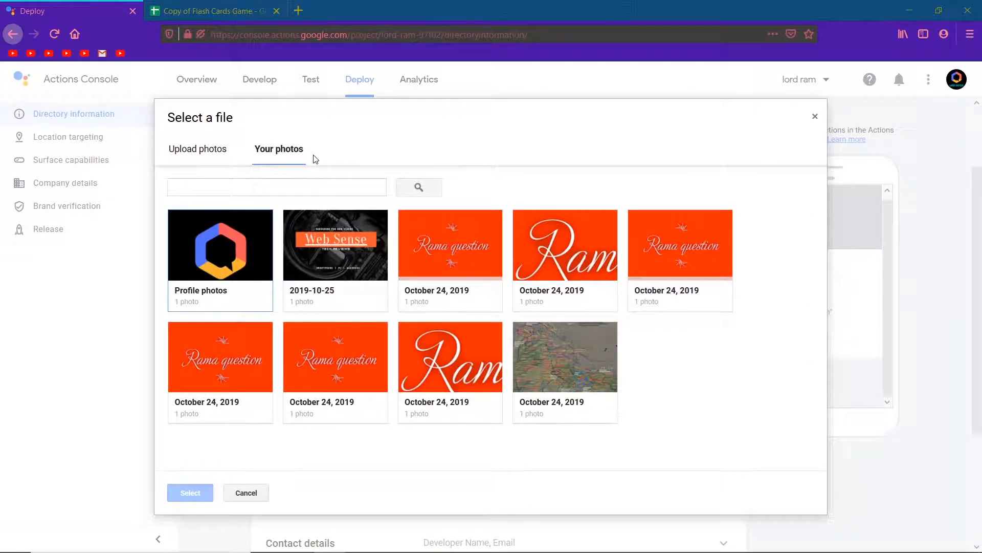
left_click(240, 332)
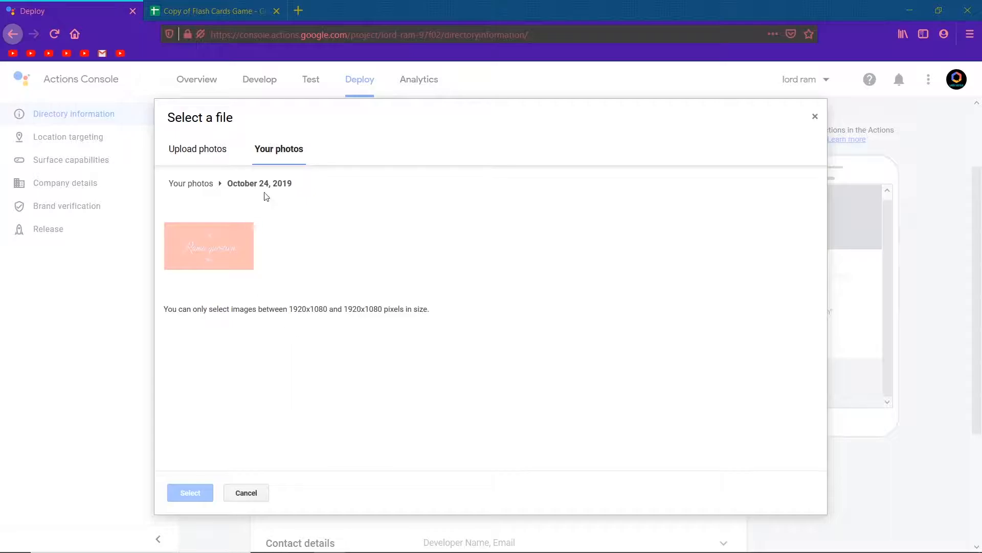
left_click(298, 149)
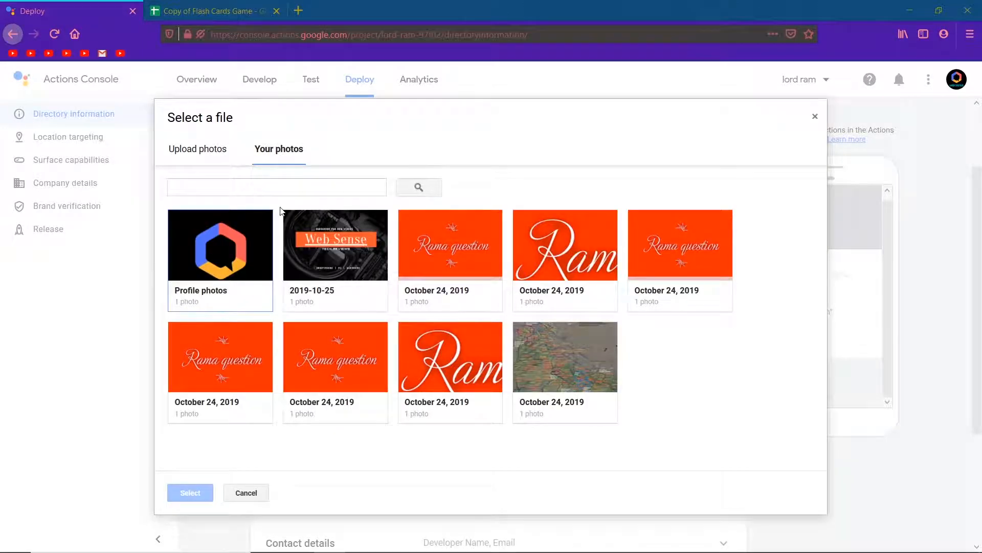
left_click(456, 254)
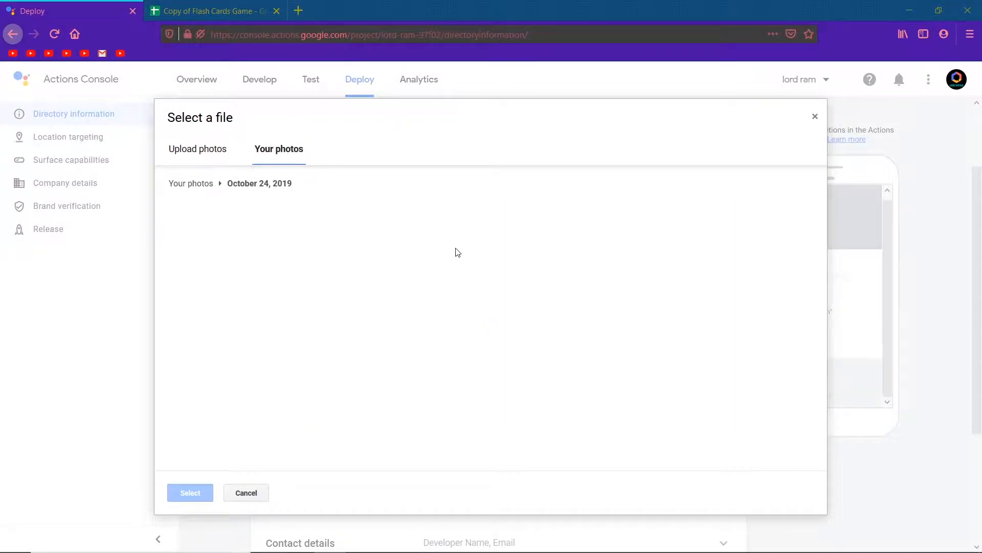
left_click(219, 257)
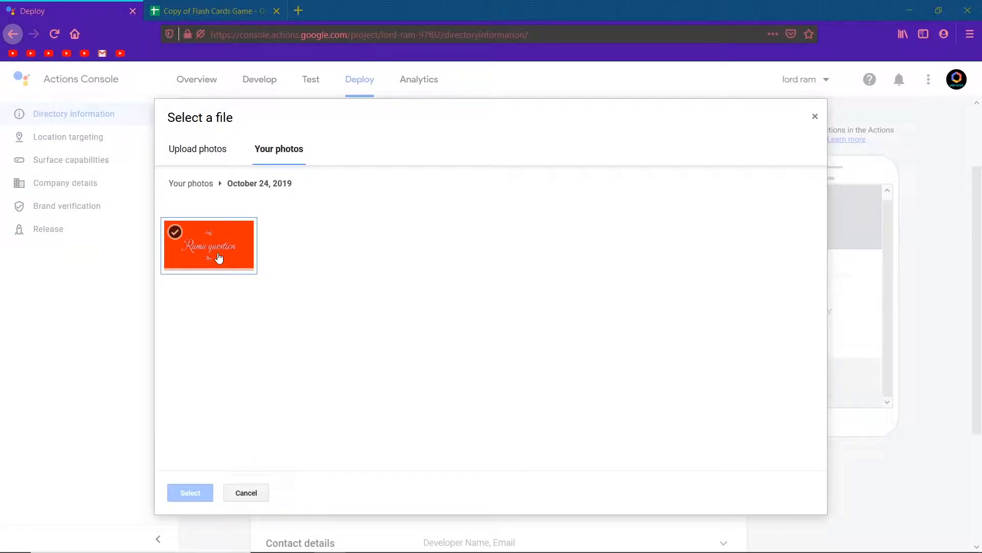
left_click(190, 491)
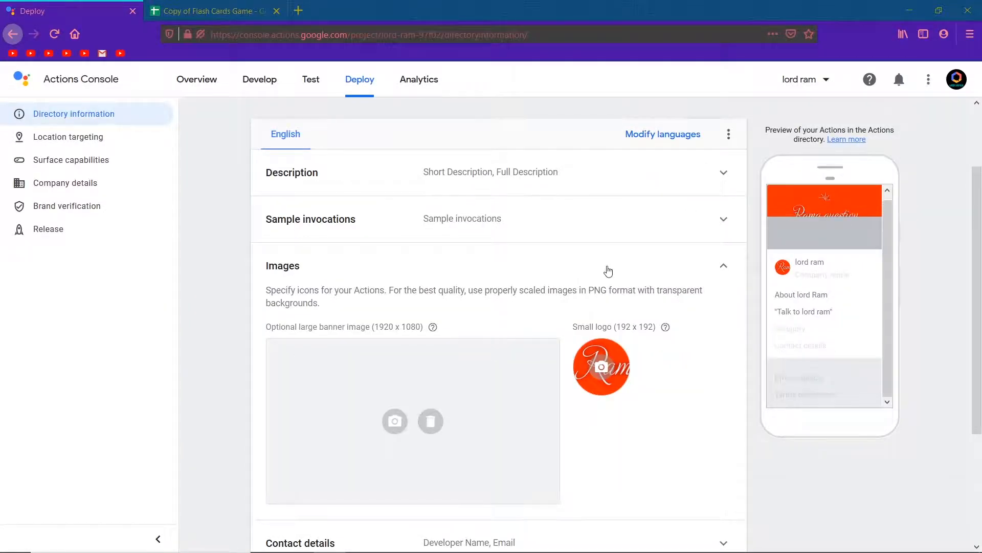
scroll(609, 271, "down", 3)
scroll(608, 270, "up", 1)
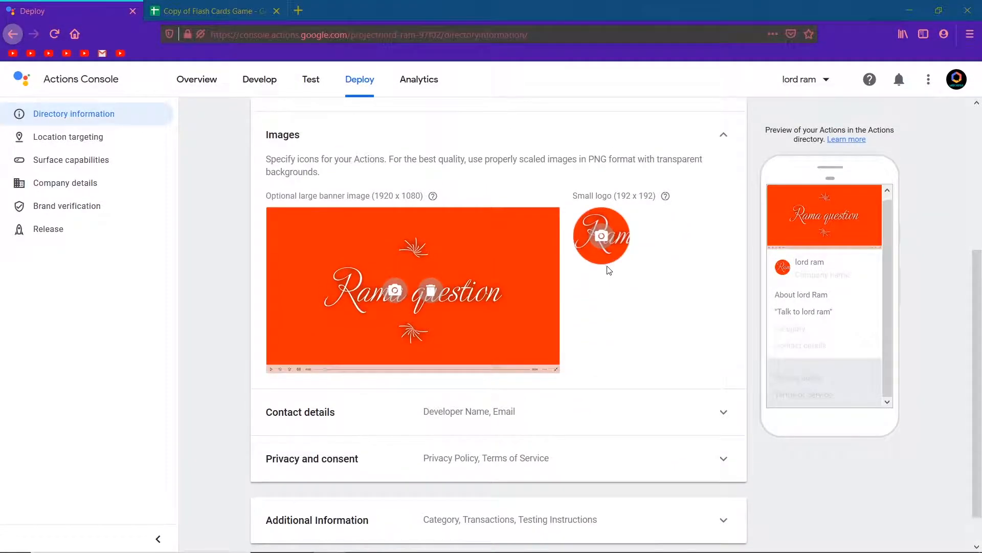
Open the contact details and enter the developer email address
left_click(723, 137)
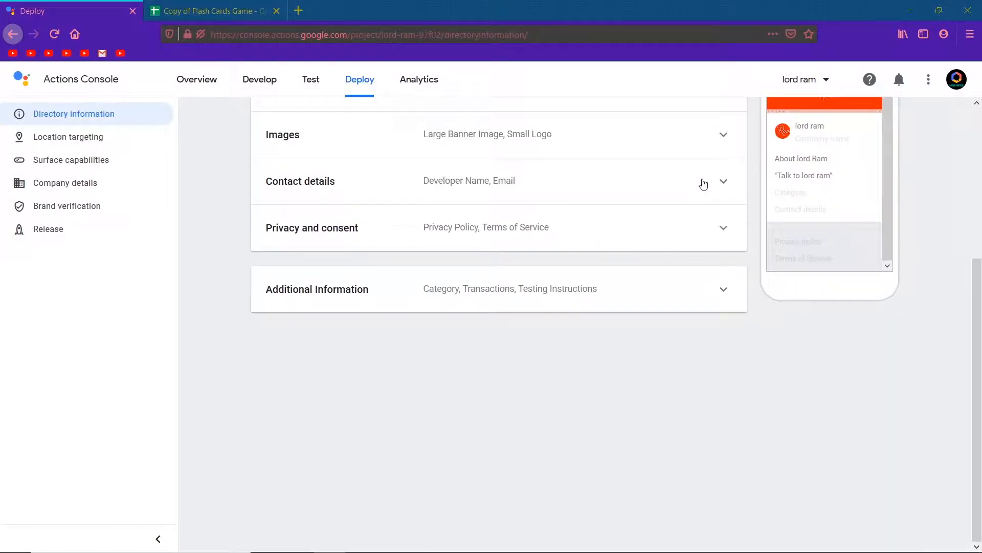
left_click(704, 184)
left_click(380, 255)
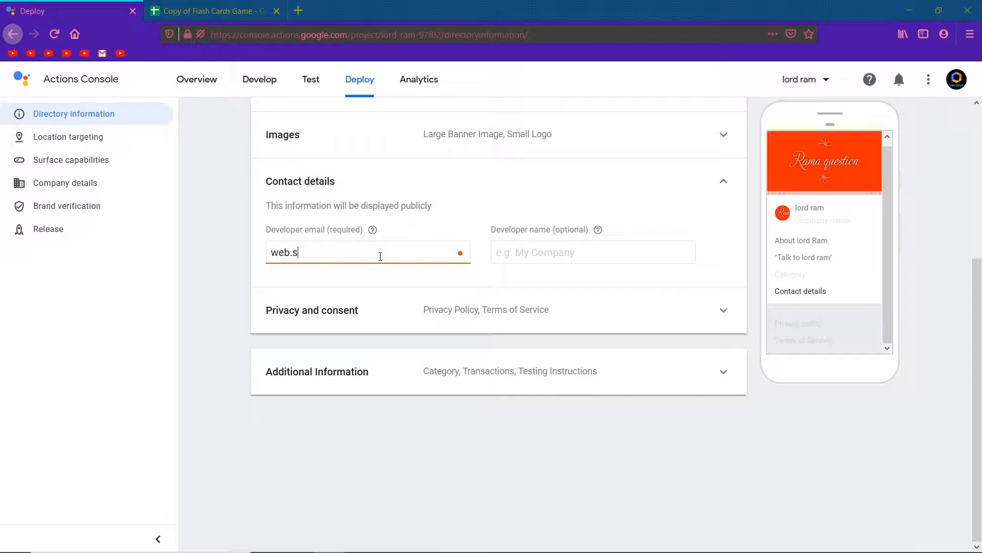
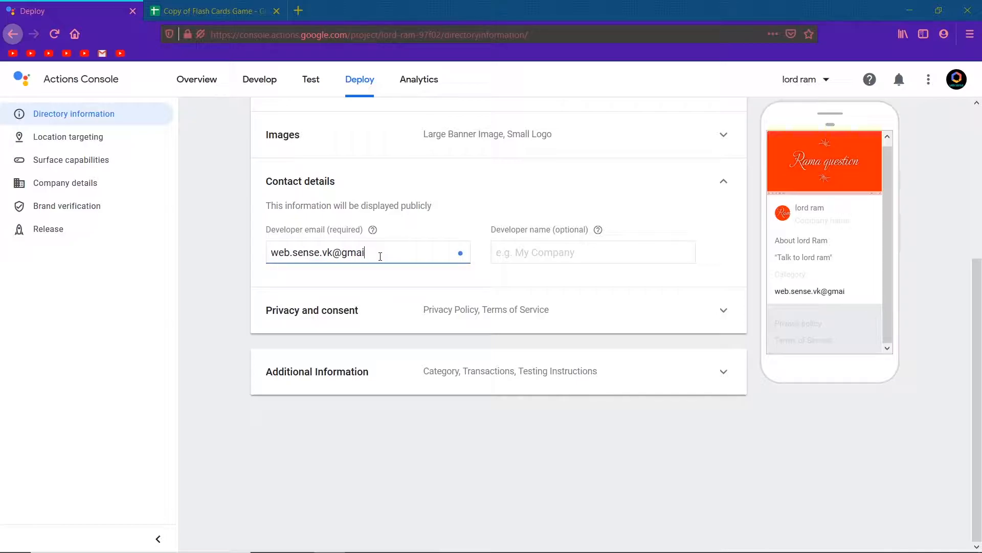
left_click(547, 262)
type("Vim")
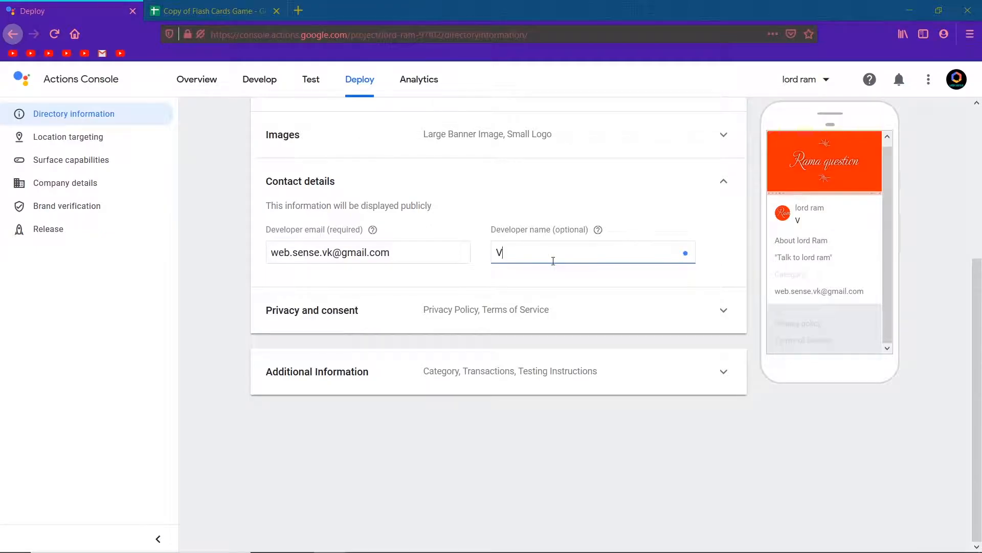
key("BackSpace")
key("BackSpace")
key("BackSpace")
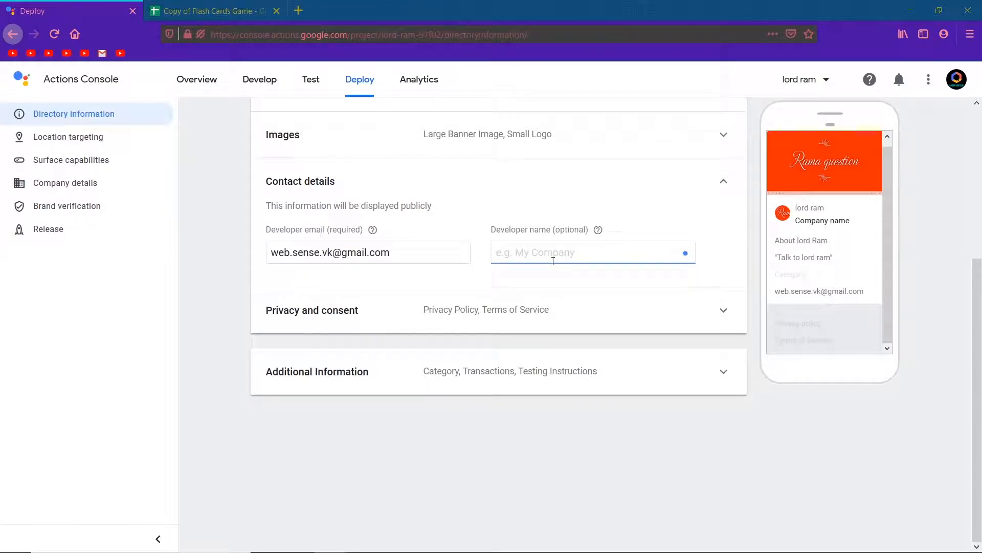
type("Web")
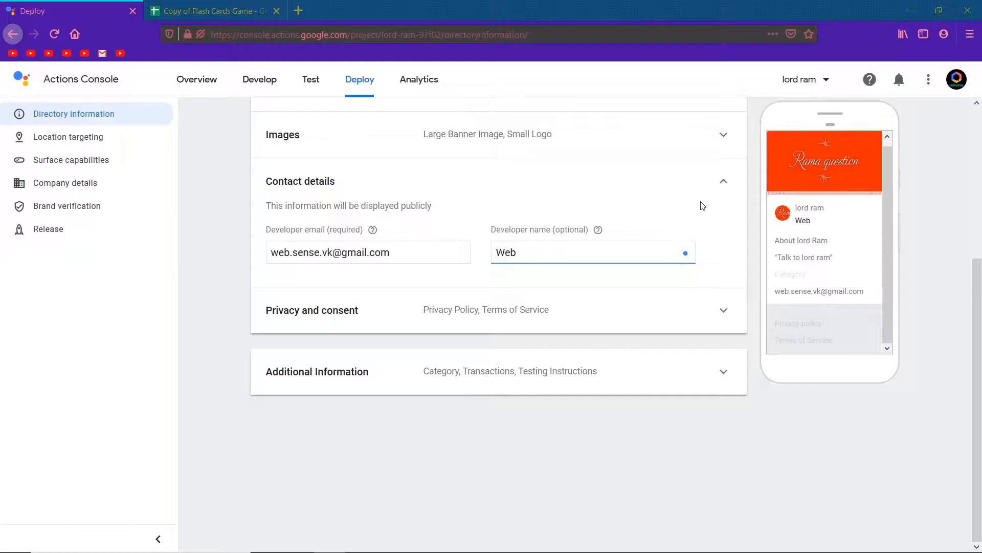
key("BackSpace")
key("BackSpace")
key("BackSpace")
Open the sample privacy policy document from the Privacy and consent help for creating a privacy policy
left_click(698, 179)
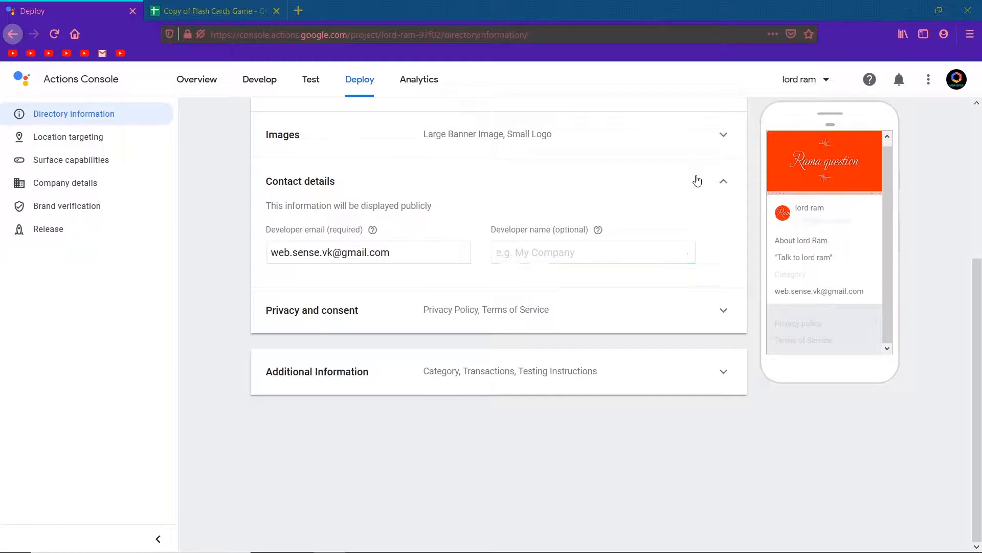
left_click(664, 229)
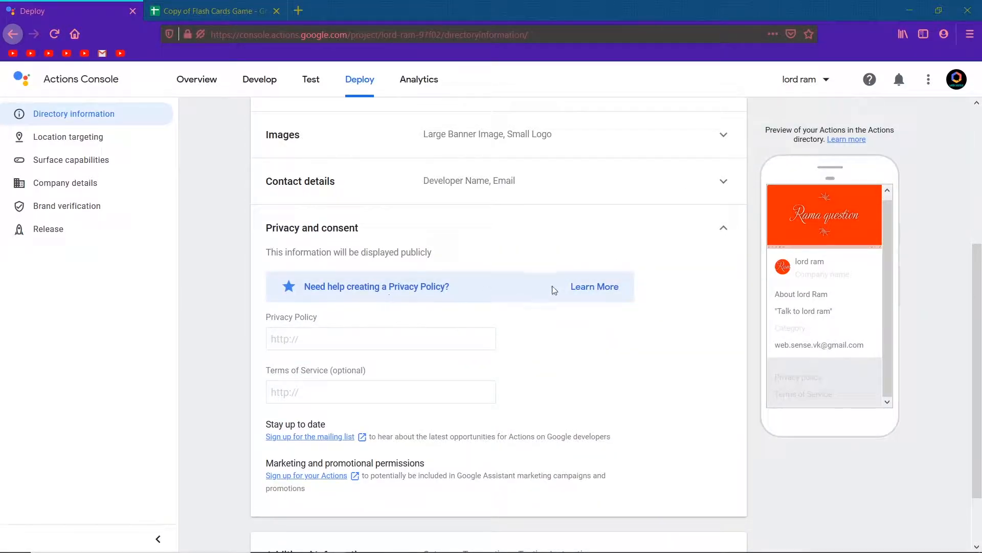
left_click(573, 288)
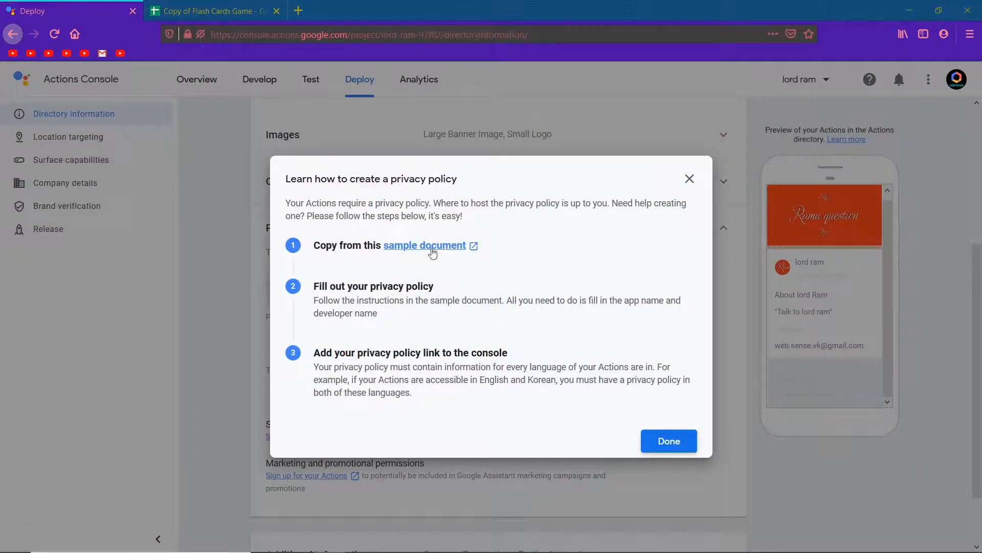
left_click(432, 254)
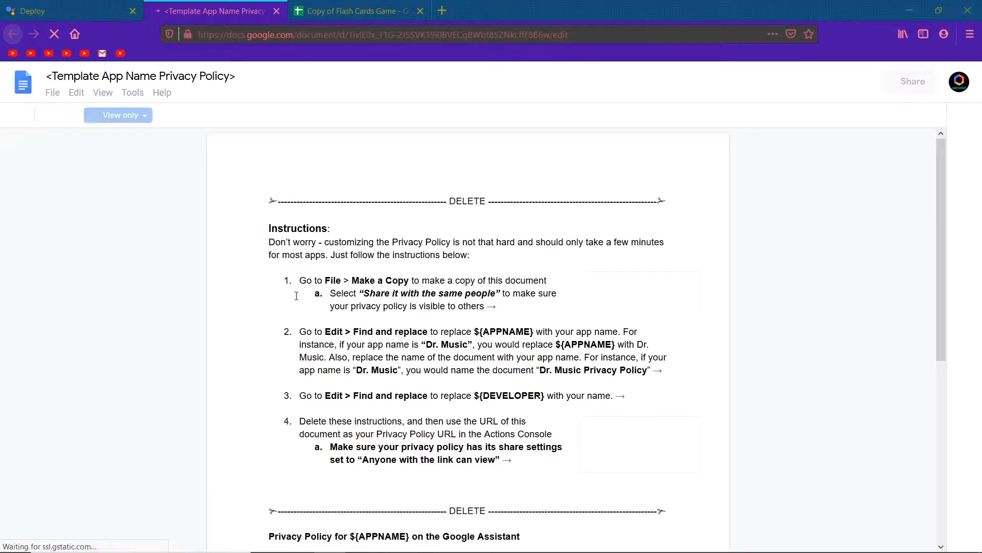
scroll(383, 263, "down", 3)
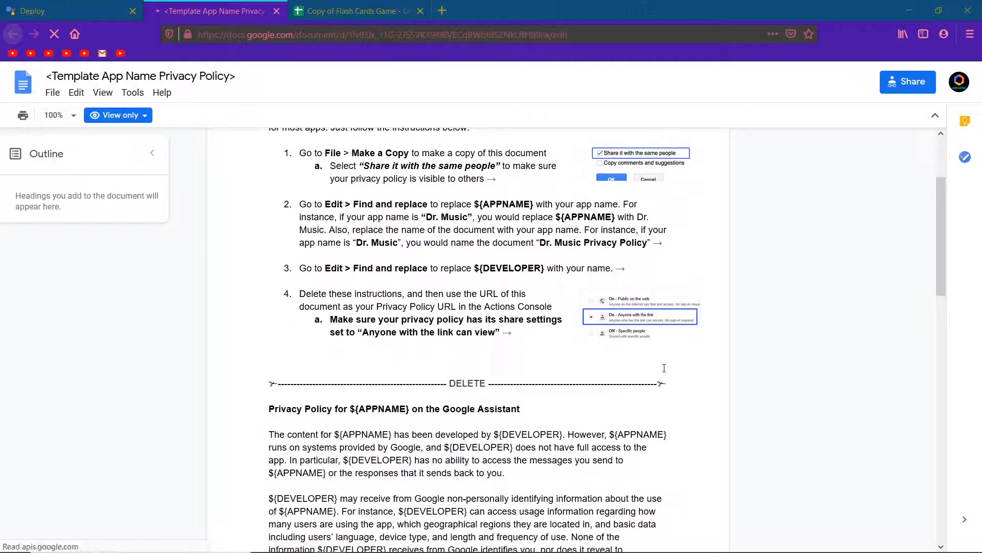
Make a copy of the privacy policy template document in My Drive and close the original
left_click_drag(666, 385, 266, 122)
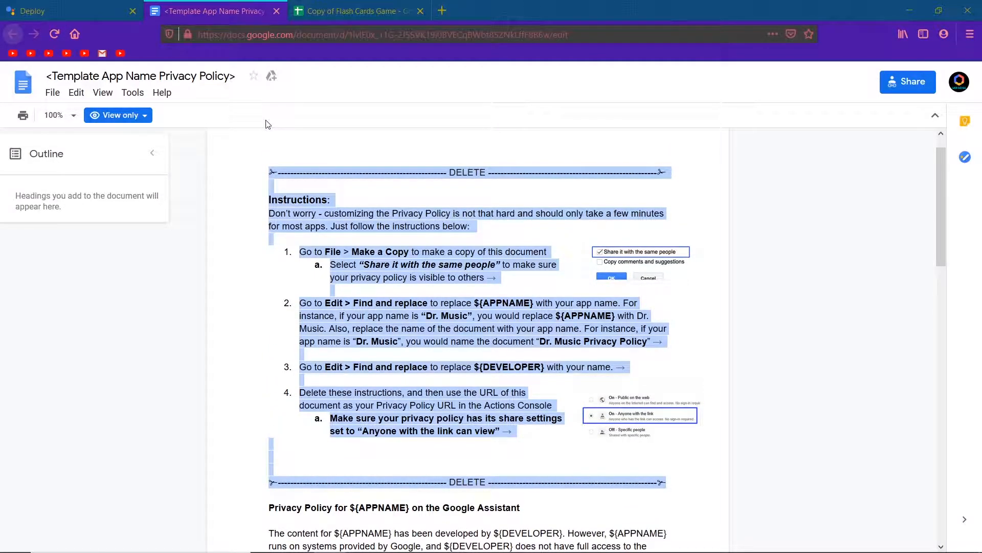
left_click(242, 194)
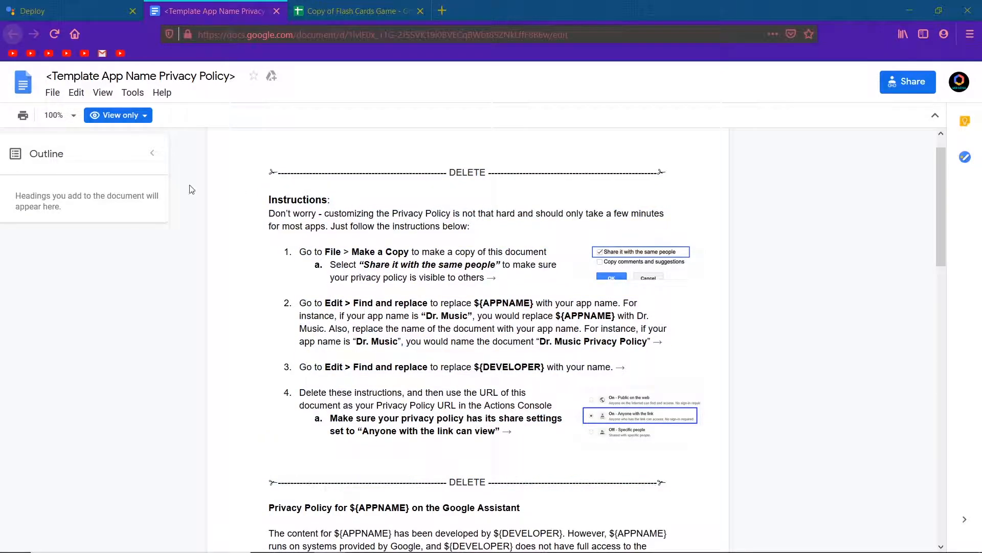
left_click(53, 93)
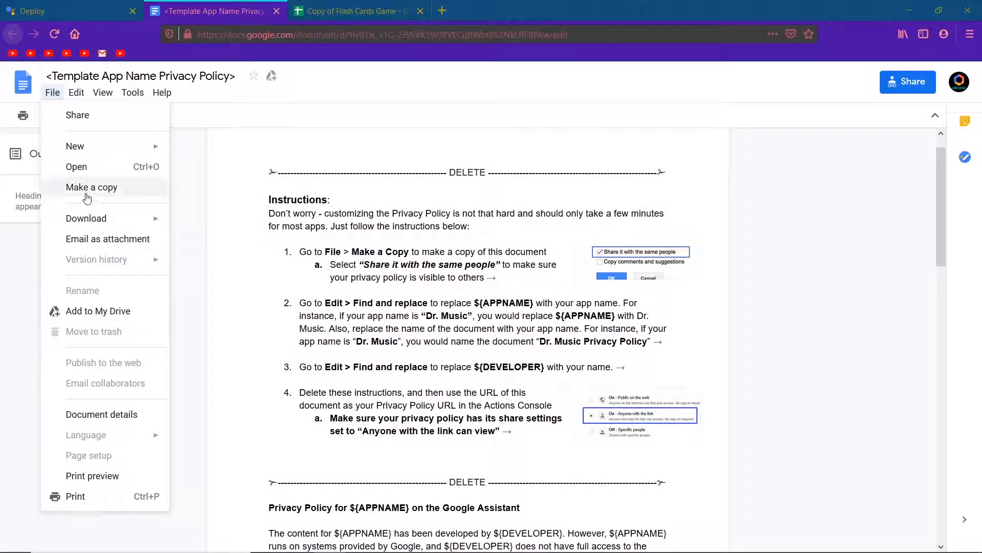
left_click(87, 193)
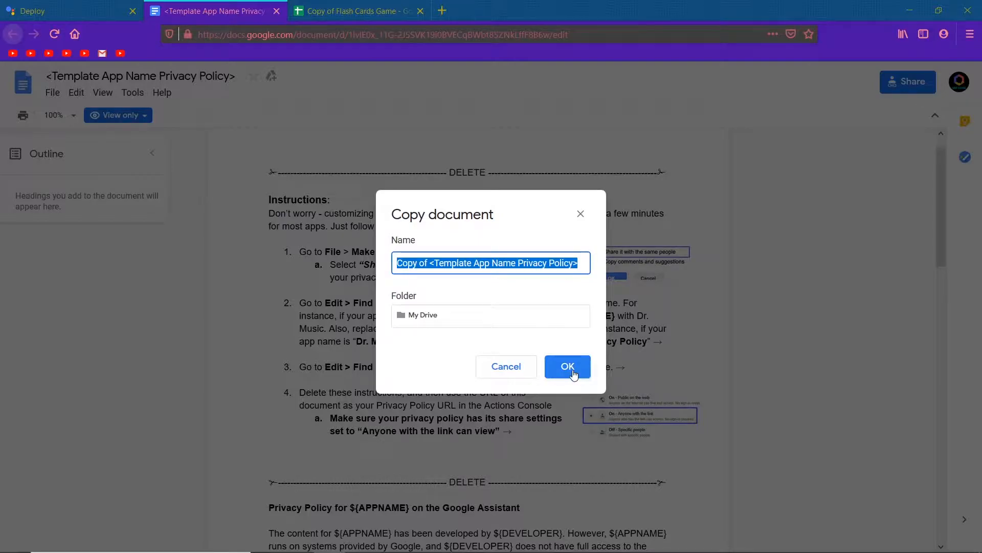
left_click(567, 366)
left_click(237, 11)
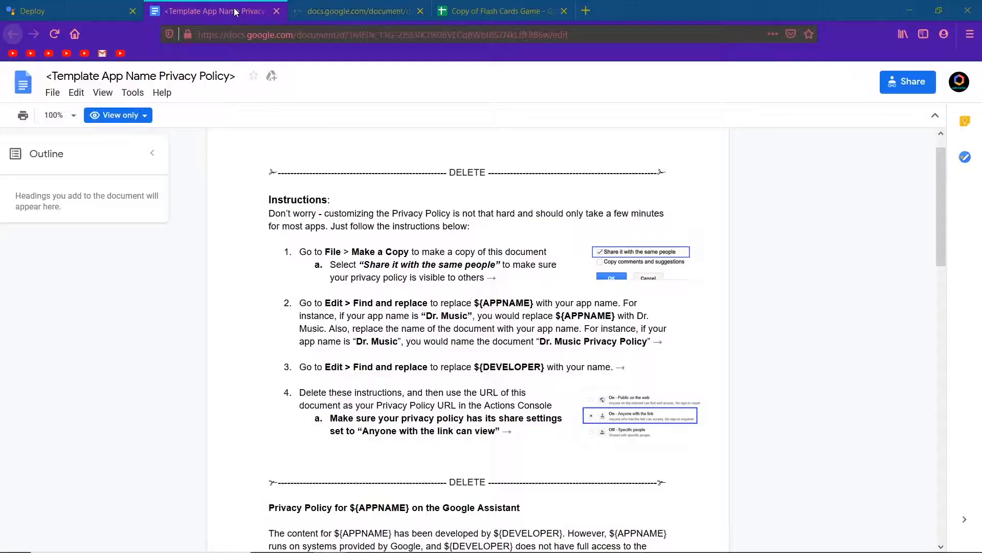
left_click(276, 12)
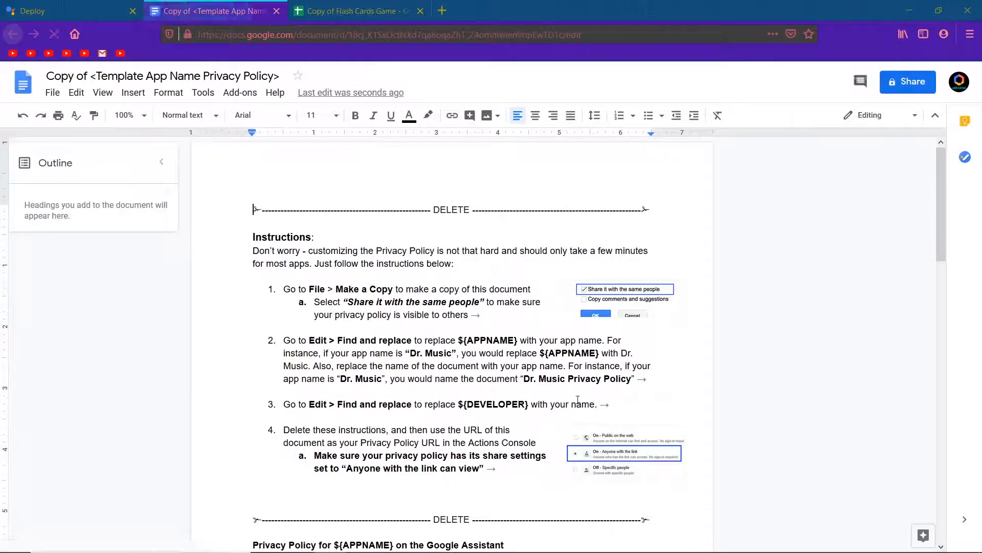
Delete the instructions block and the DELETE divider lines from the copied document
left_click_drag(663, 520, 246, 218)
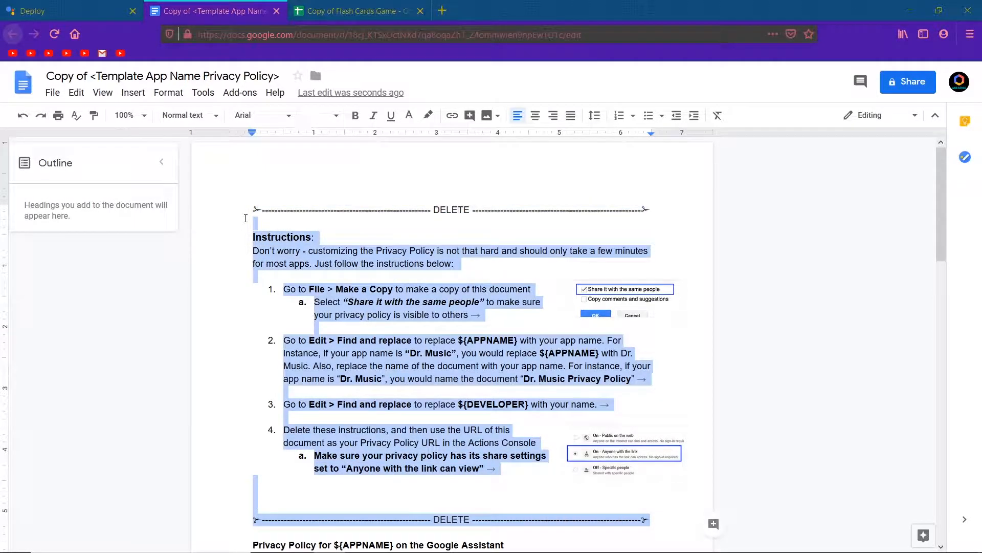
key("Delete")
key("BackSpace")
key("BackSpace")
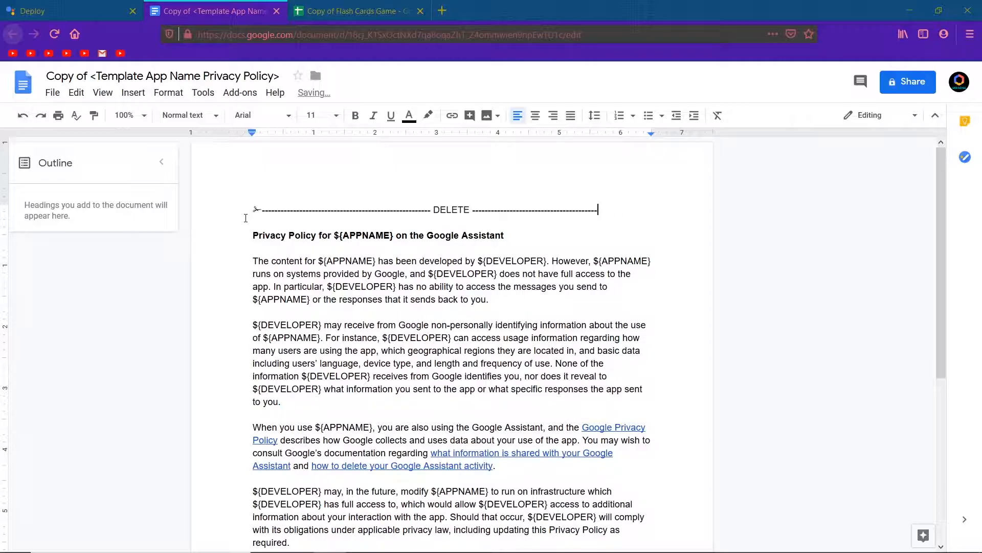
key("BackSpace")
key("BackSpace")
key("BackSpace")
key("BackSpace")
key("BackSpace")
key("BackSpace")
key("BackSpace")
key("BackSpace")
key("BackSpace")
key("BackSpace")
key("BackSpace")
key("BackSpace")
key("BackSpace")
key("BackSpace")
key("BackSpace")
key("BackSpace")
key("BackSpace")
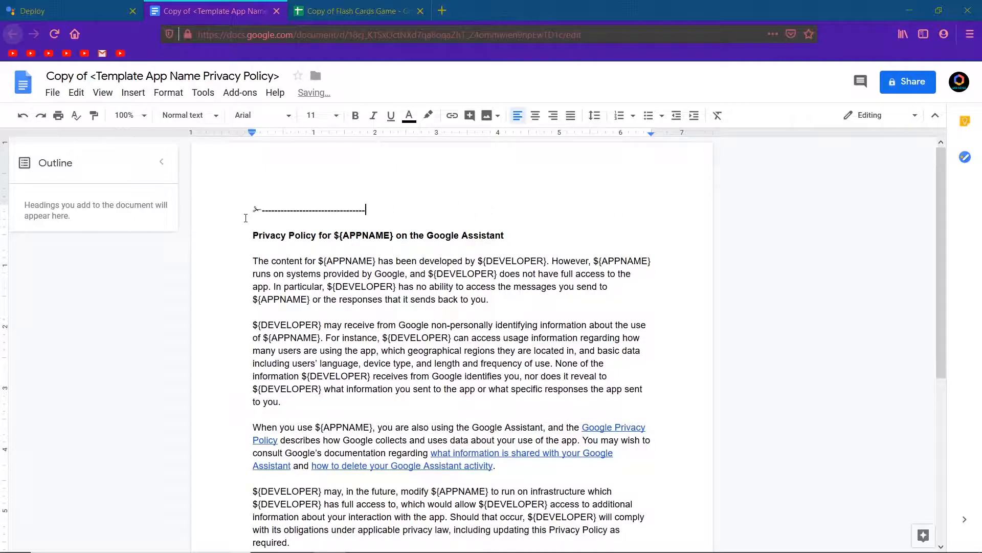
key("BackSpace")
key("BackSpace")
key("BackSpace")
key("BackSpace")
key("BackSpace")
key("BackSpace")
key("BackSpace")
key("BackSpace")
key("BackSpace")
key("BackSpace")
key("BackSpace")
key("BackSpace")
key("BackSpace")
key("BackSpace")
key("BackSpace")
key("BackSpace")
key("BackSpace")
key("BackSpace")
Replace the ${APPNAME} placeholder in the policy title with Lord Ram and copy that text
left_click_drag(392, 235, 328, 232)
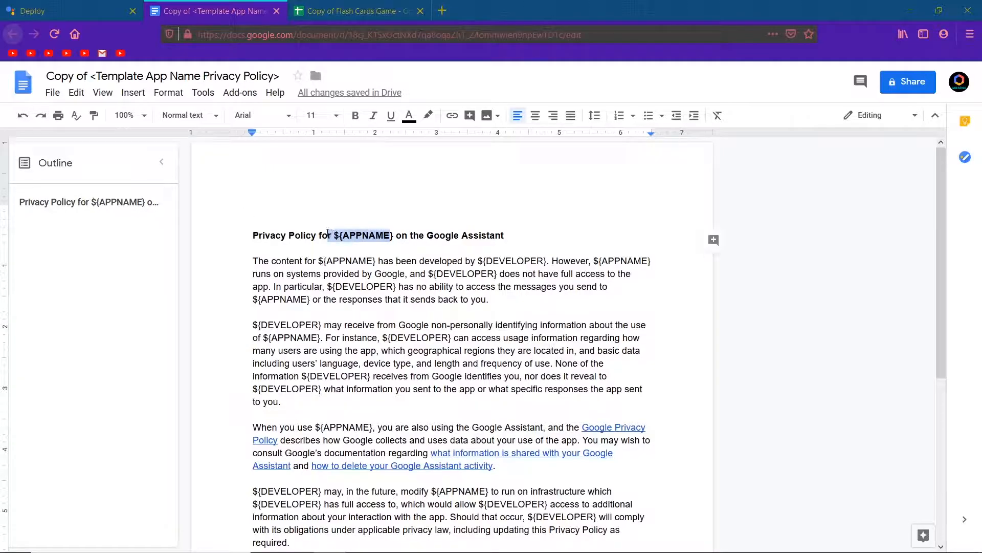
key("BackSpace")
type("Lord Ram")
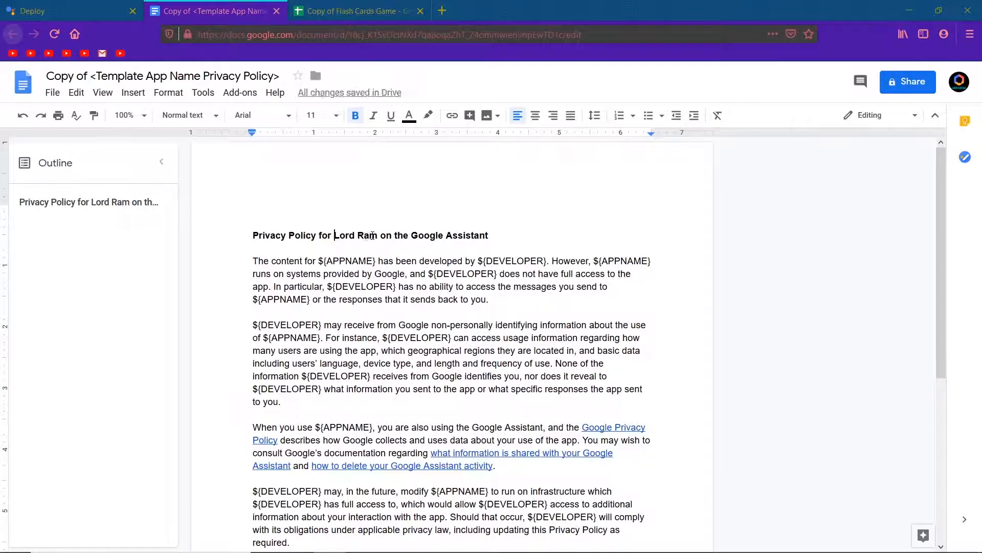
left_click_drag(379, 235, 337, 231)
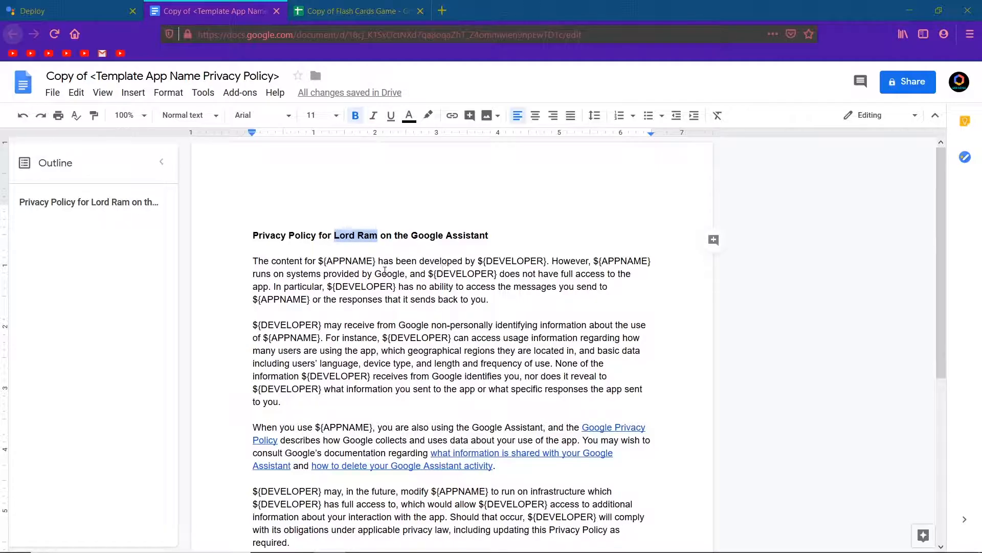
Paste Lord Ram over the ${APPNAME} placeholders in the first three paragraphs of the policy
left_click_drag(377, 261, 326, 261)
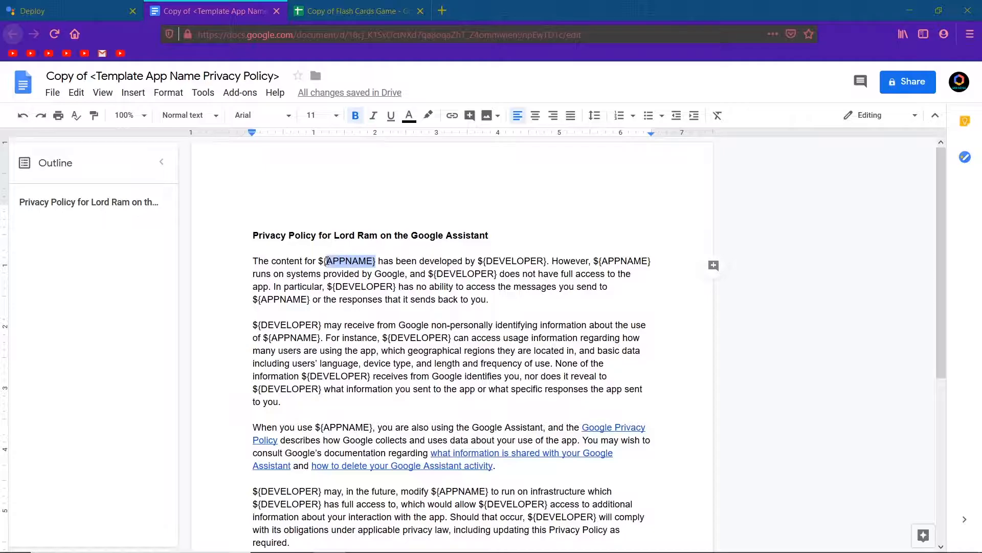
type("Lord Ram")
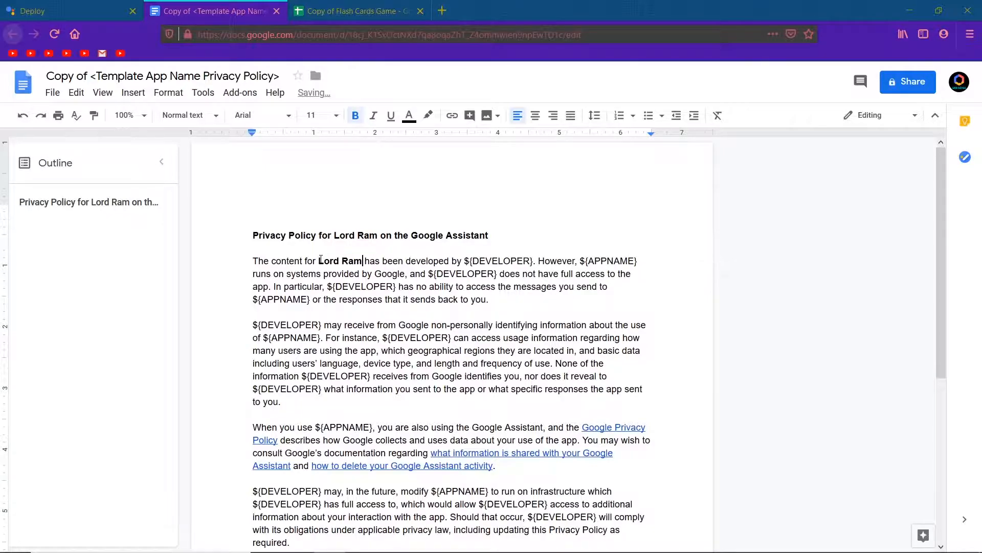
left_click_drag(580, 261, 639, 261)
type("Lord Ram")
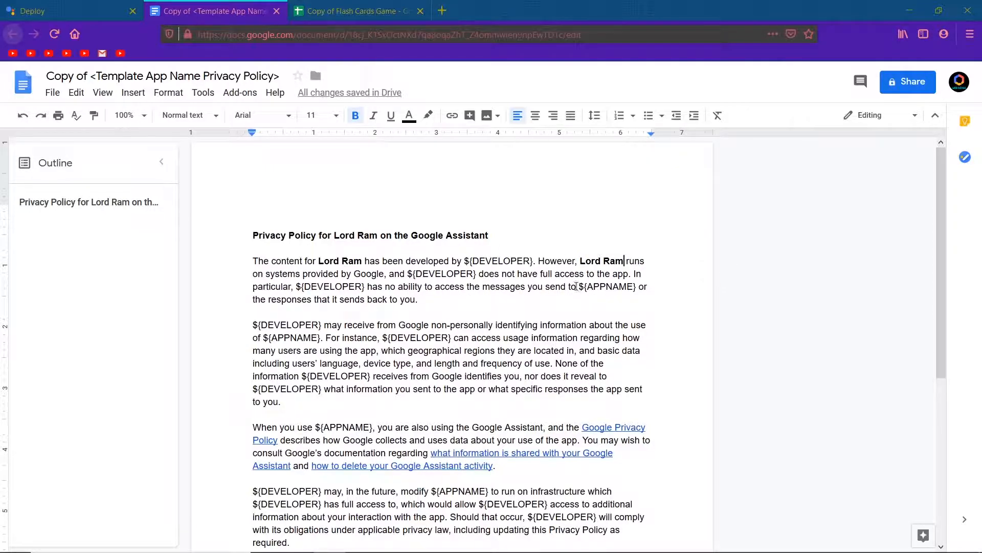
left_click_drag(581, 286, 637, 287)
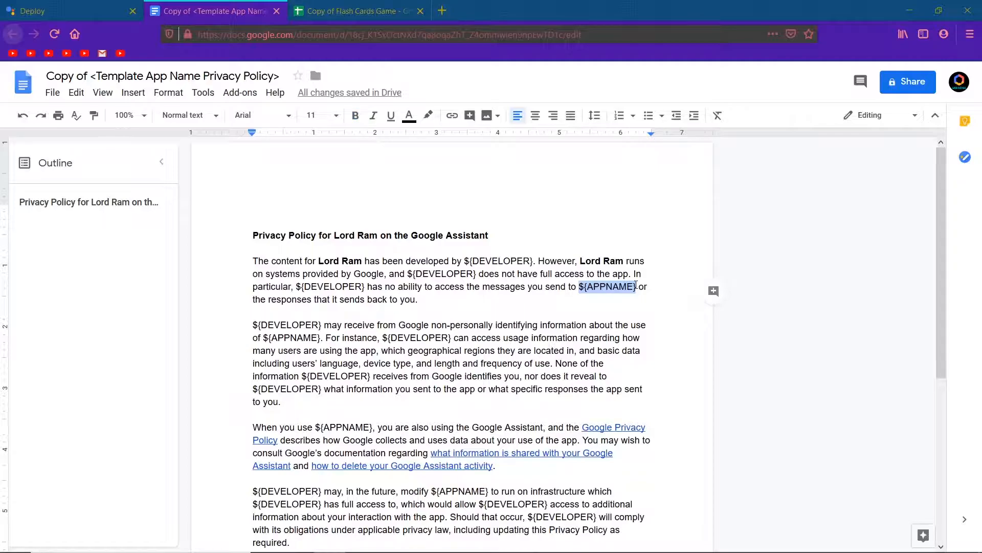
type("Lord Ram")
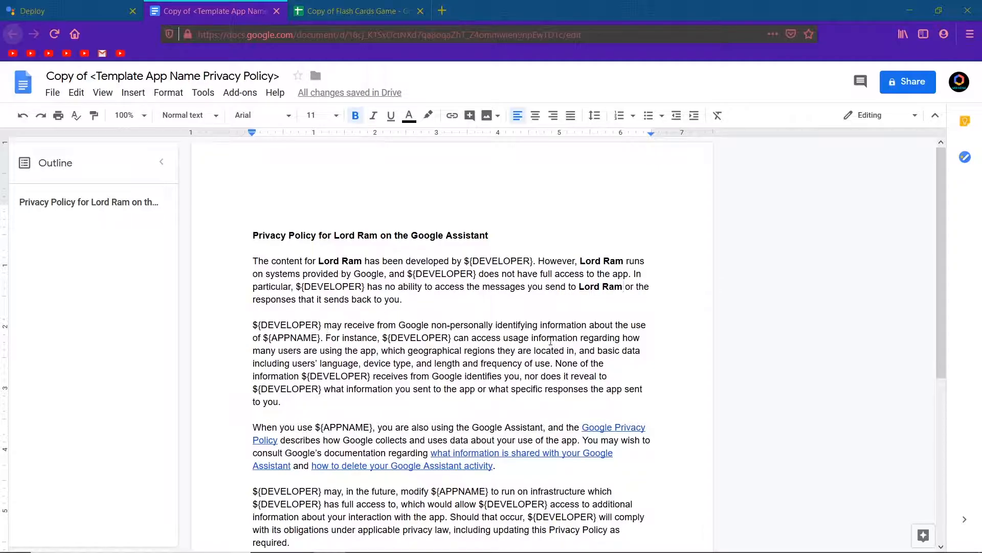
left_click_drag(321, 338, 262, 335)
type("Lord Ram")
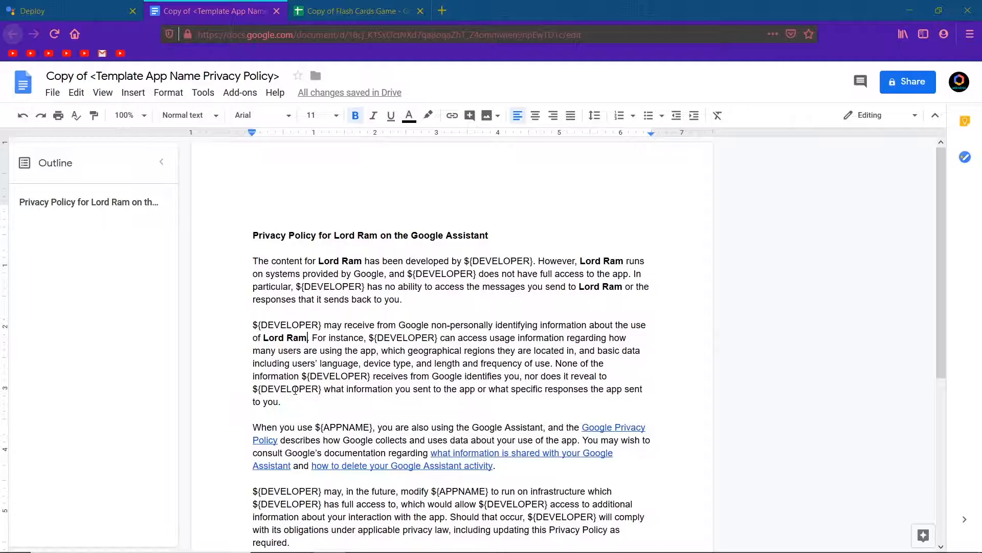
scroll(313, 391, "down", 1)
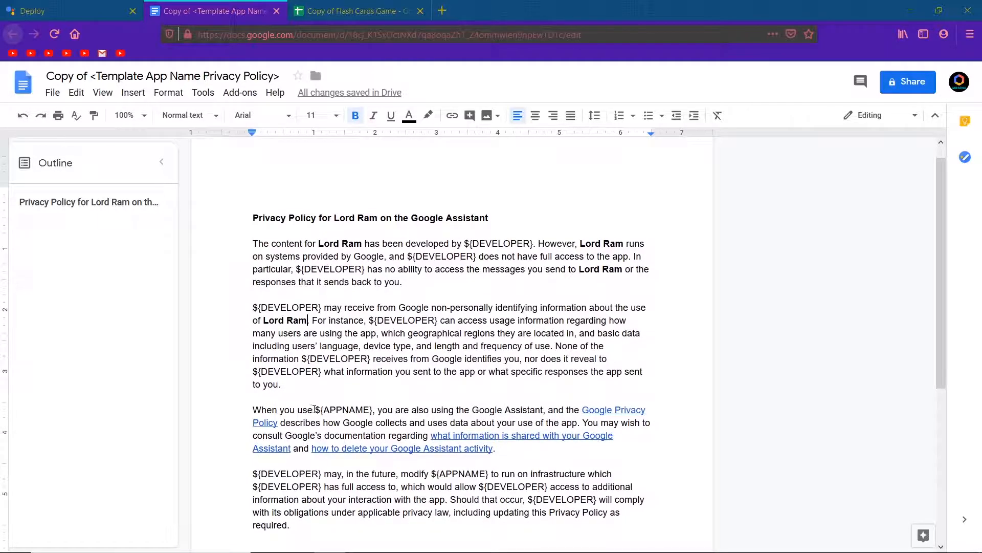
left_click_drag(313, 410, 369, 409)
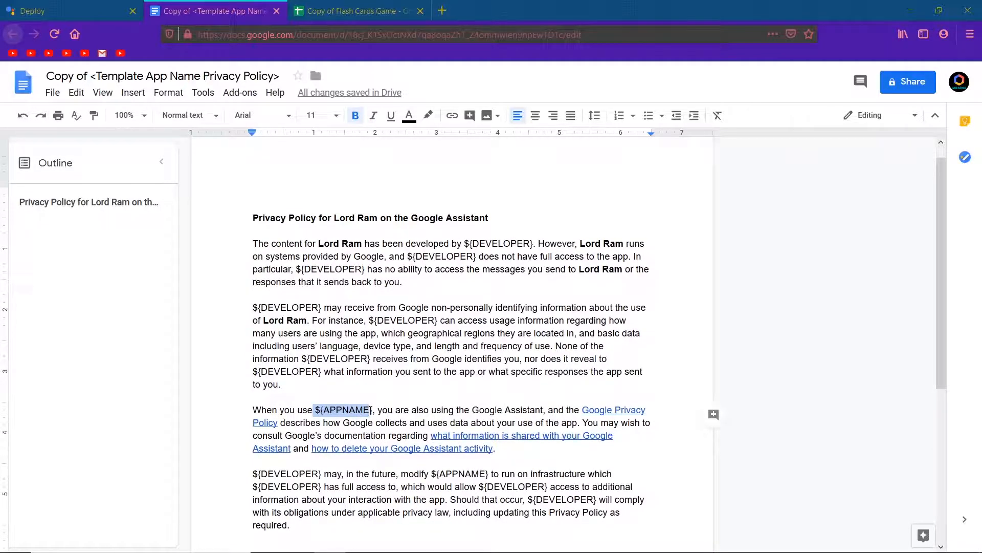
type("Lord Ram")
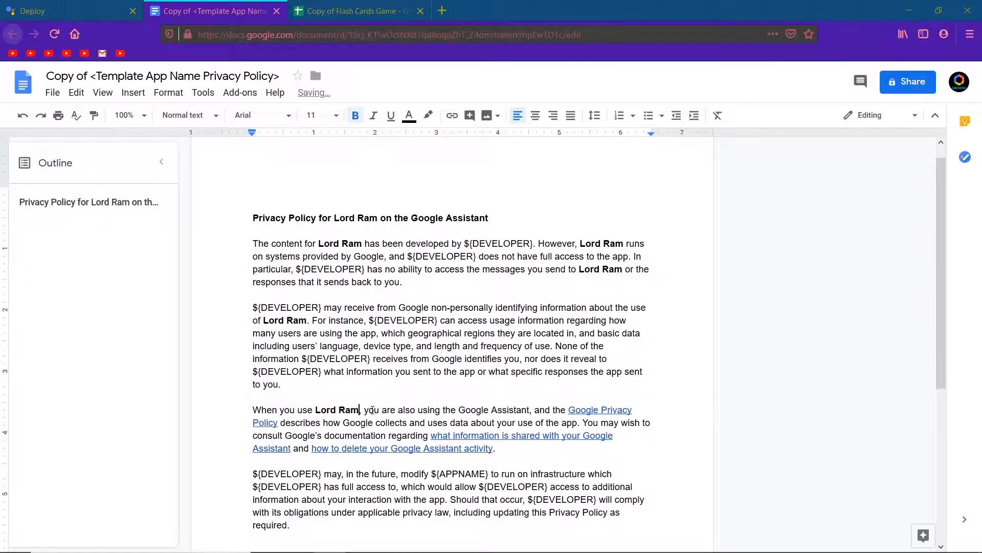
scroll(415, 422, "down", 3)
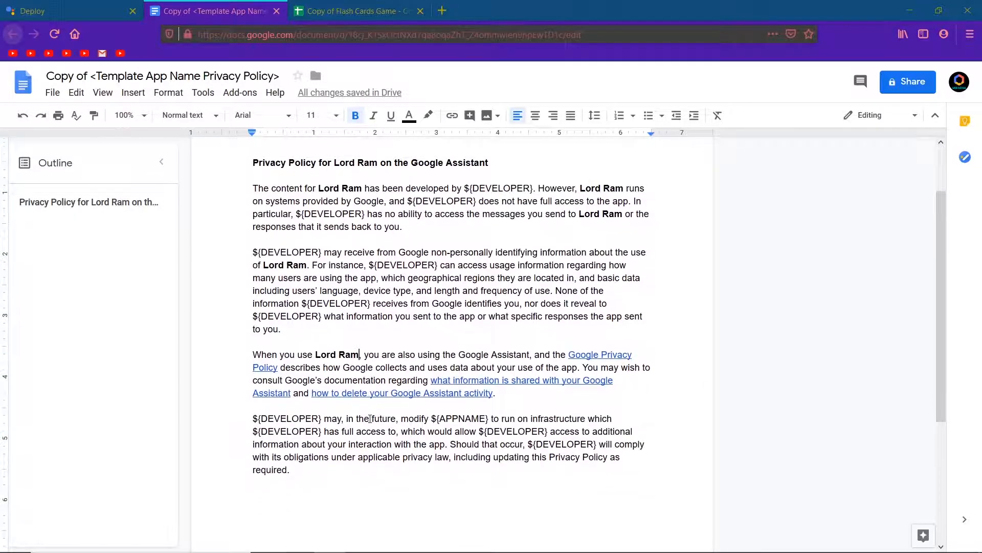
Try filling the last app placeholder and entering WEB as the developer, then undo those edits
left_click_drag(433, 416, 486, 417)
type("Lord Ram")
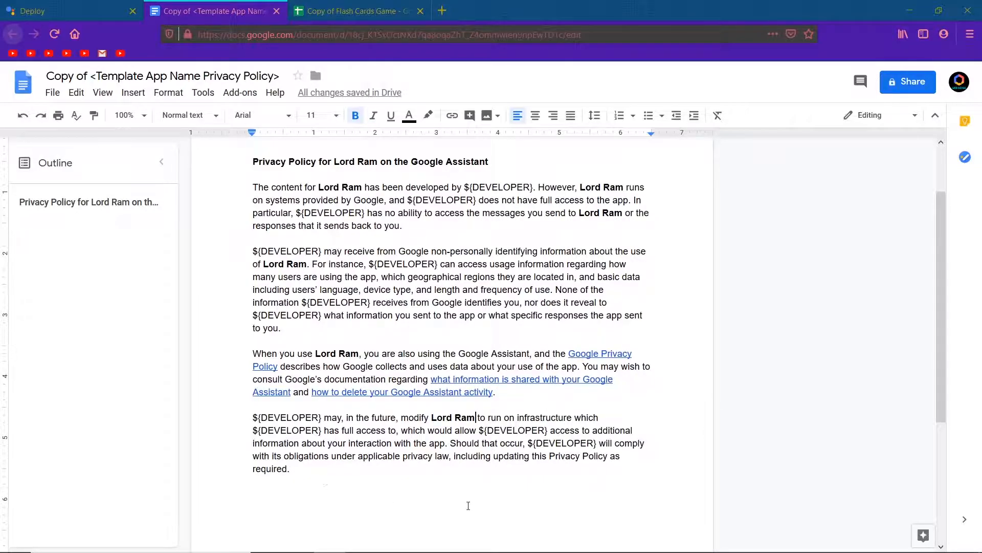
scroll(452, 477, "up", 2)
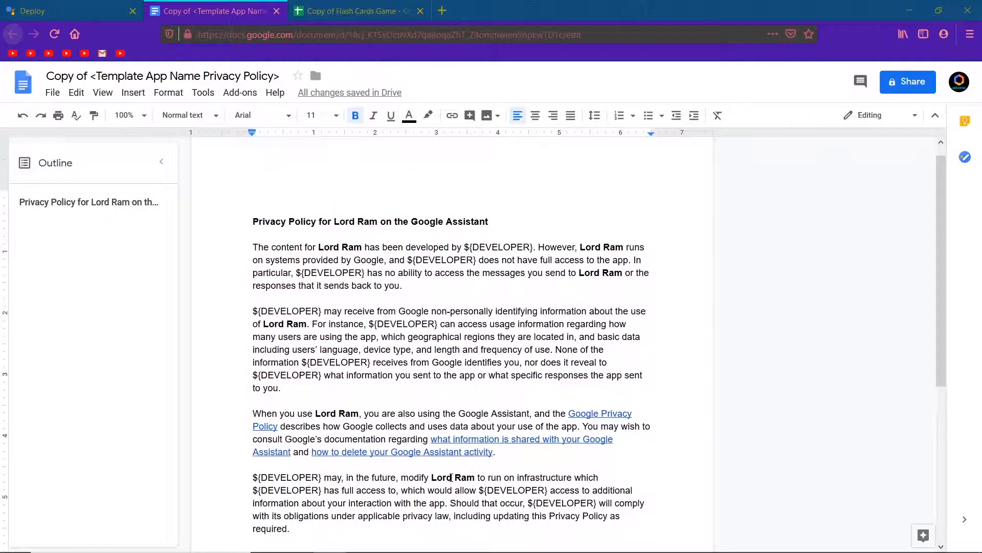
left_click_drag(465, 246, 531, 249)
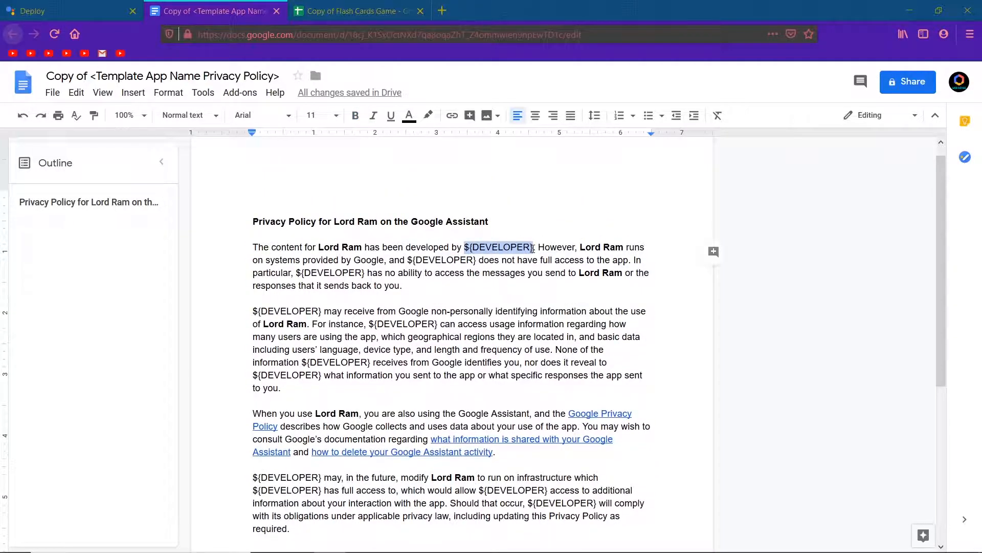
type("WE")
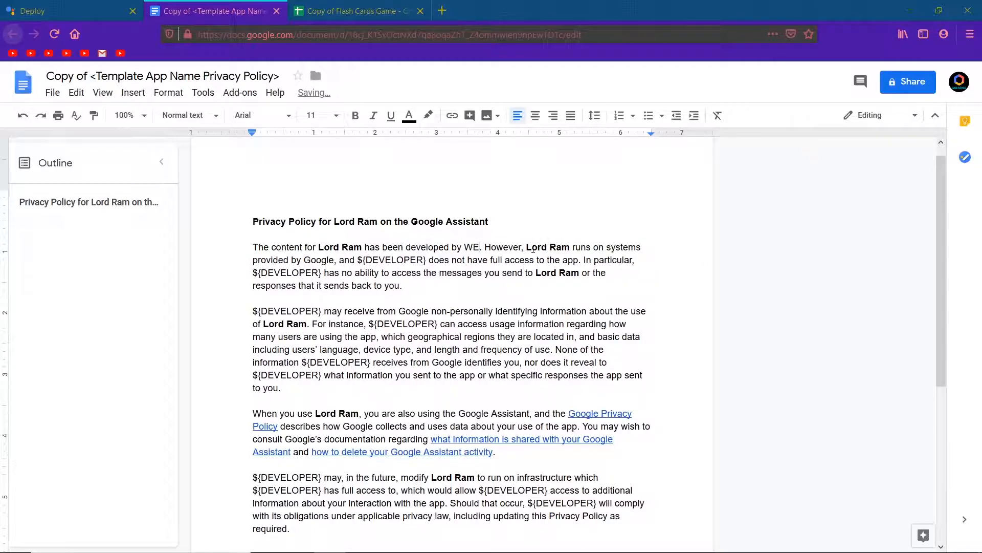
type("B")
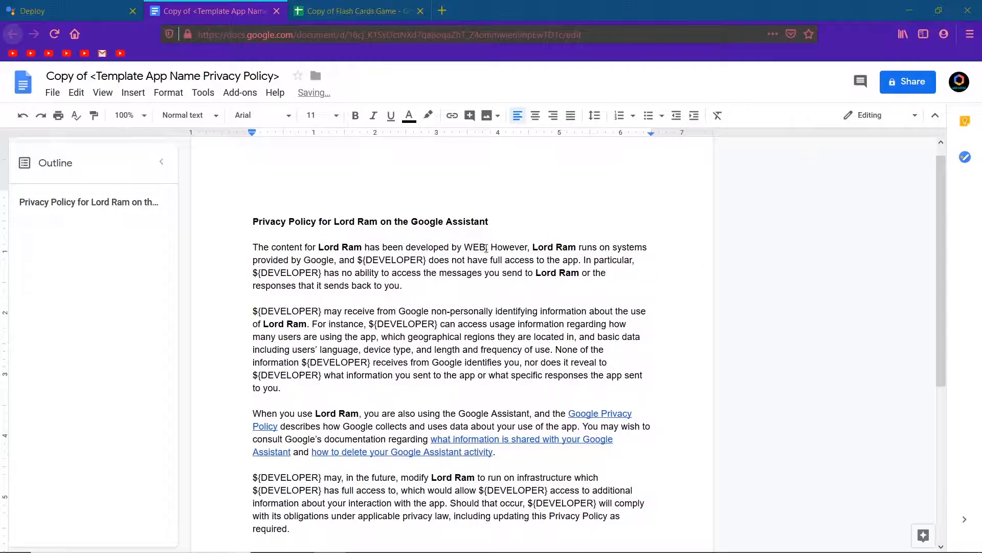
left_click_drag(486, 248, 466, 249)
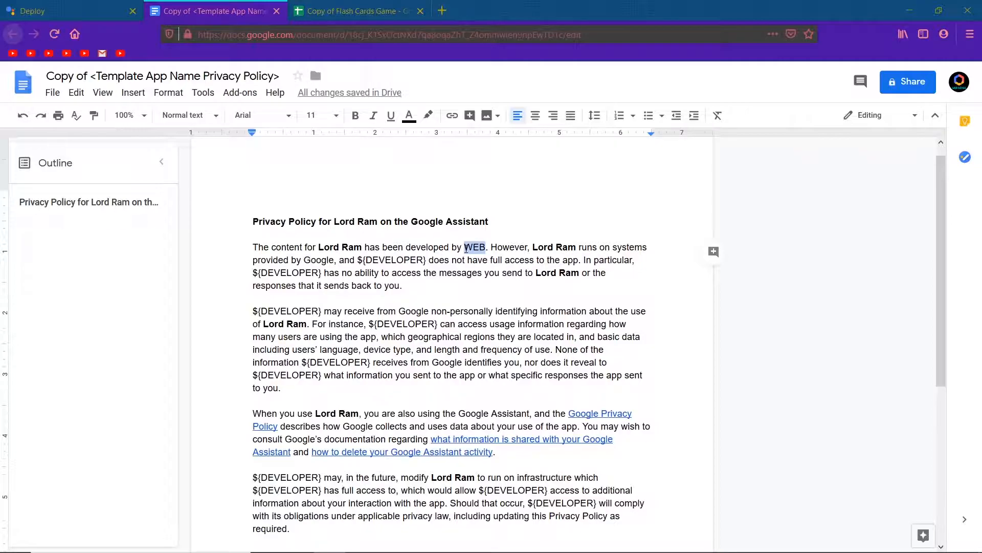
left_click_drag(358, 258, 423, 260)
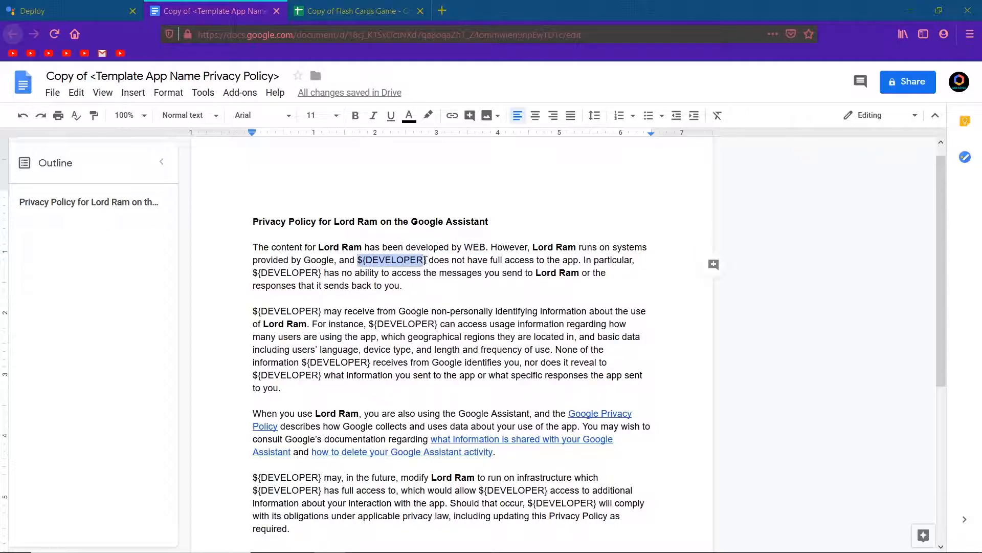
key("ctrl+z")
key("ctrl+z")
key("ctrl+z")
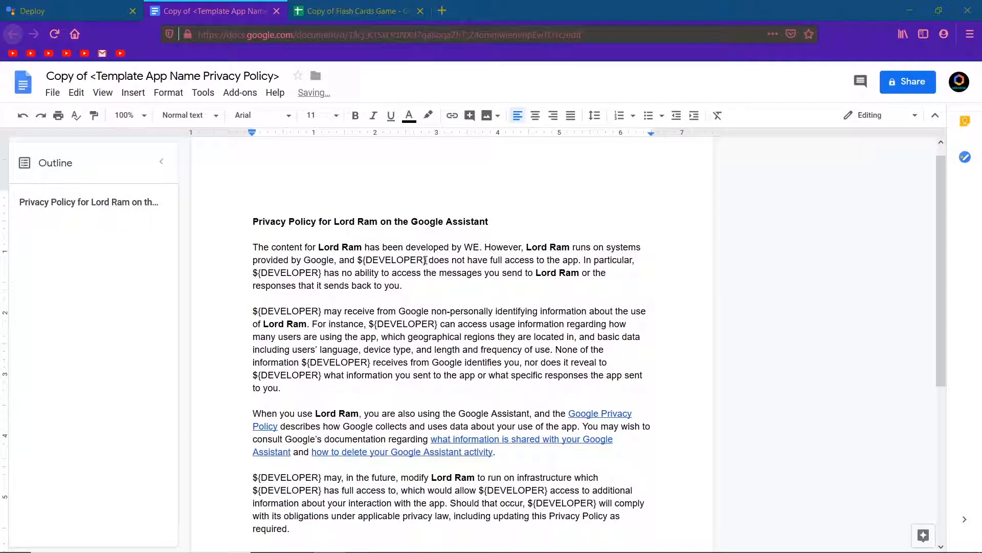
Replace the ${DEVELOPER} placeholders in the policy's first paragraph with the developer's name, copying that name for reuse
left_click_drag(465, 247, 531, 246)
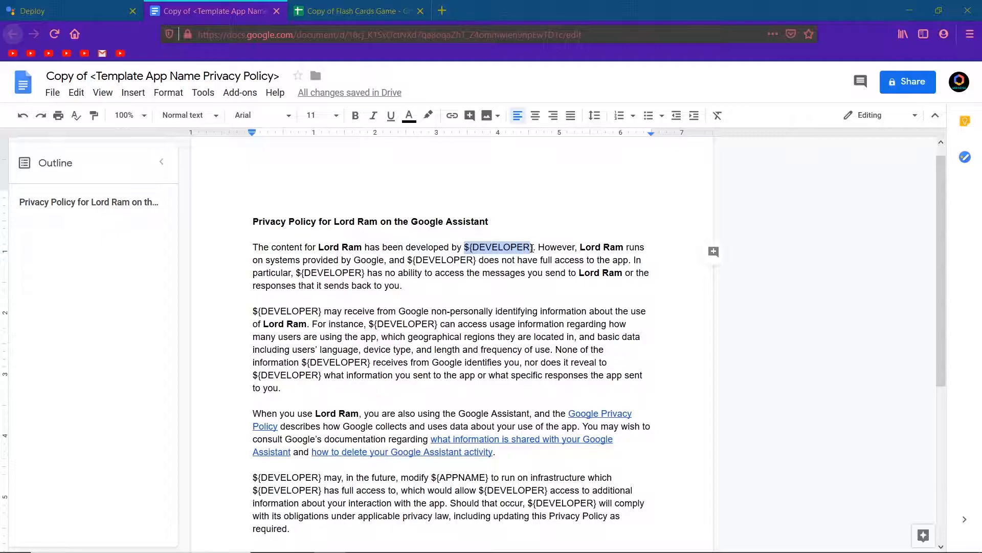
type("Vimal")
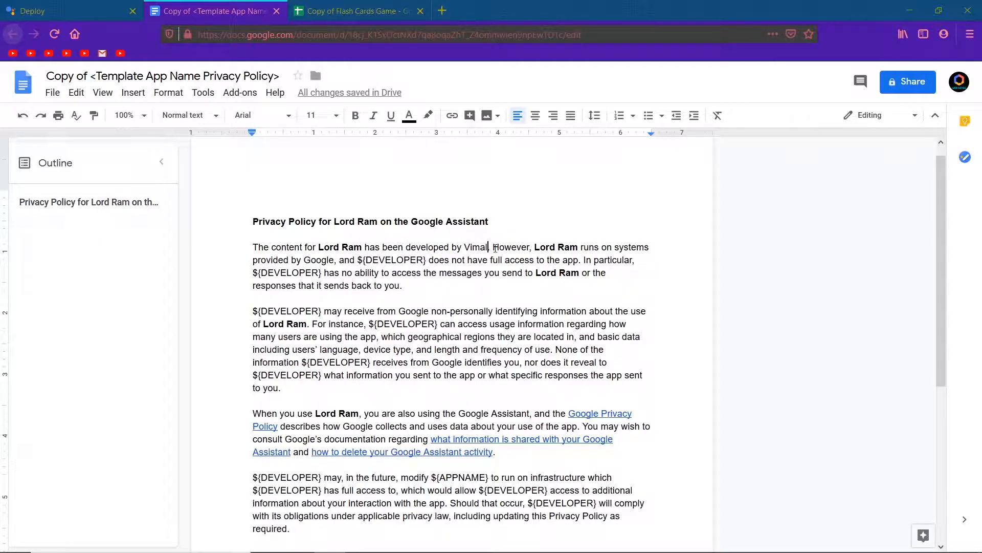
left_click_drag(488, 247, 468, 248)
key("ctrl+c")
left_click_drag(428, 260, 360, 260)
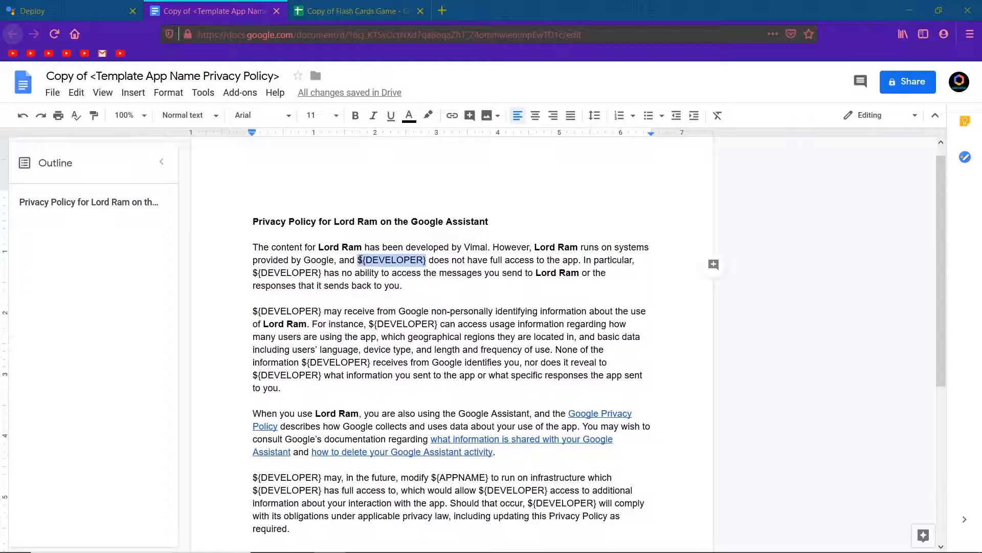
key("ctrl+v")
left_click_drag(320, 273, 260, 273)
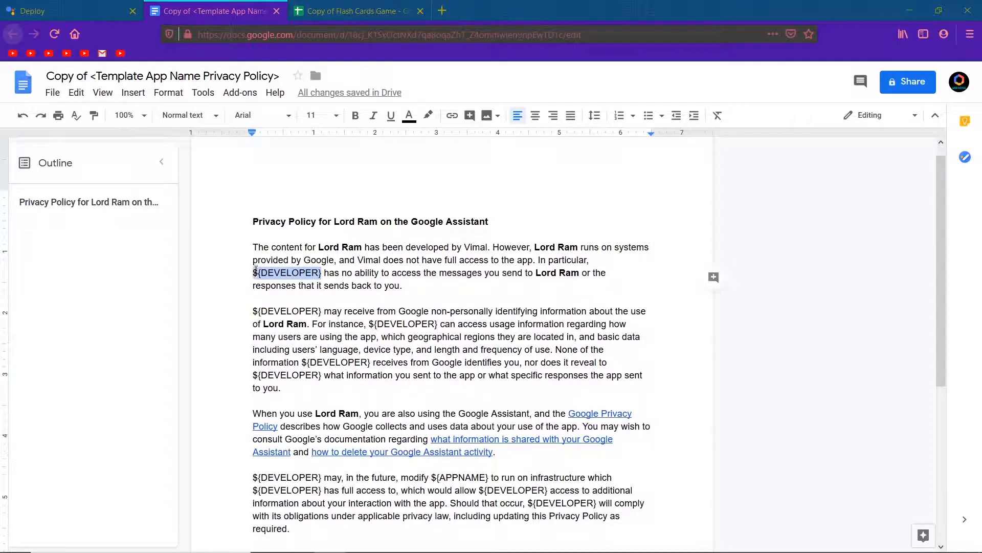
key("ctrl+v")
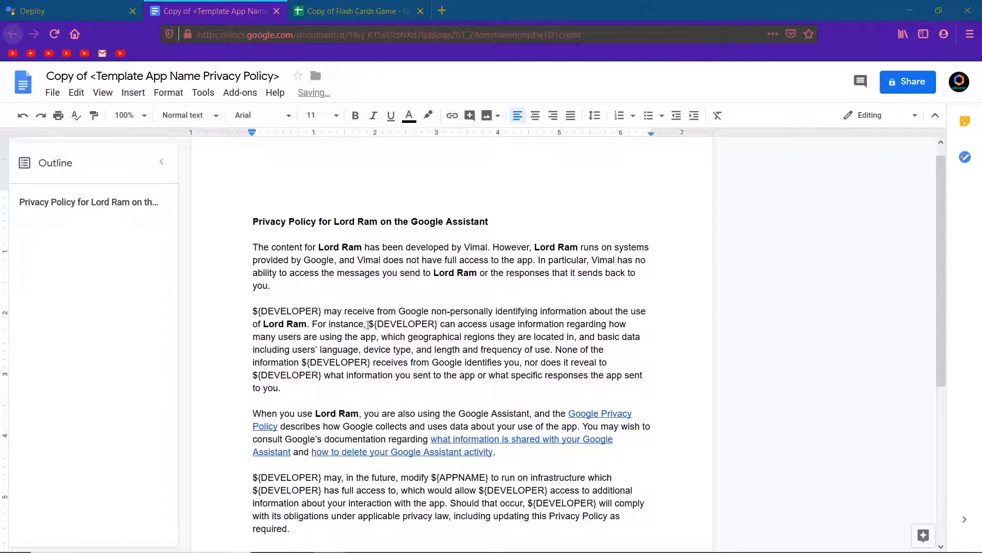
Paste the developer's name over each ${DEVELOPER} placeholder in the policy's second paragraph
left_click_drag(321, 311, 240, 309)
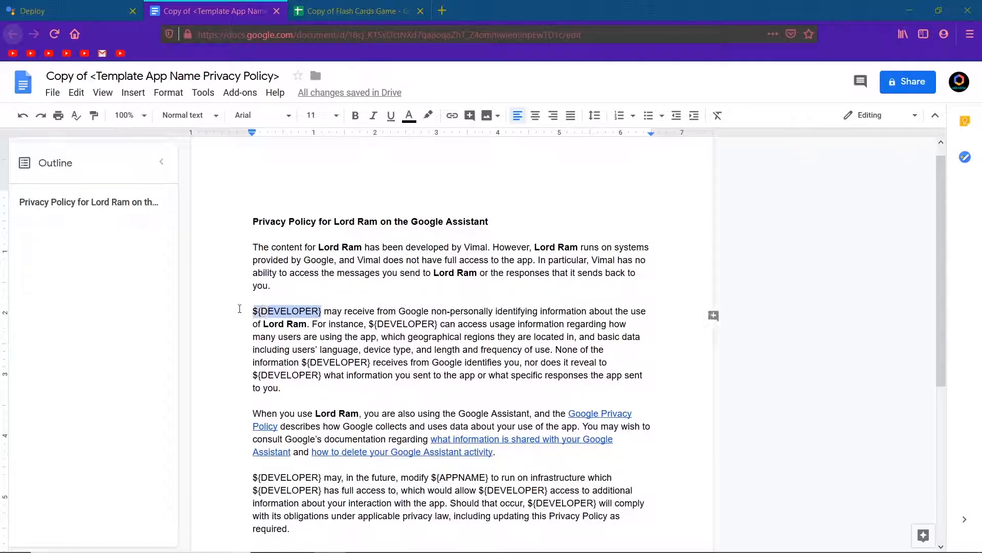
key("ctrl+v")
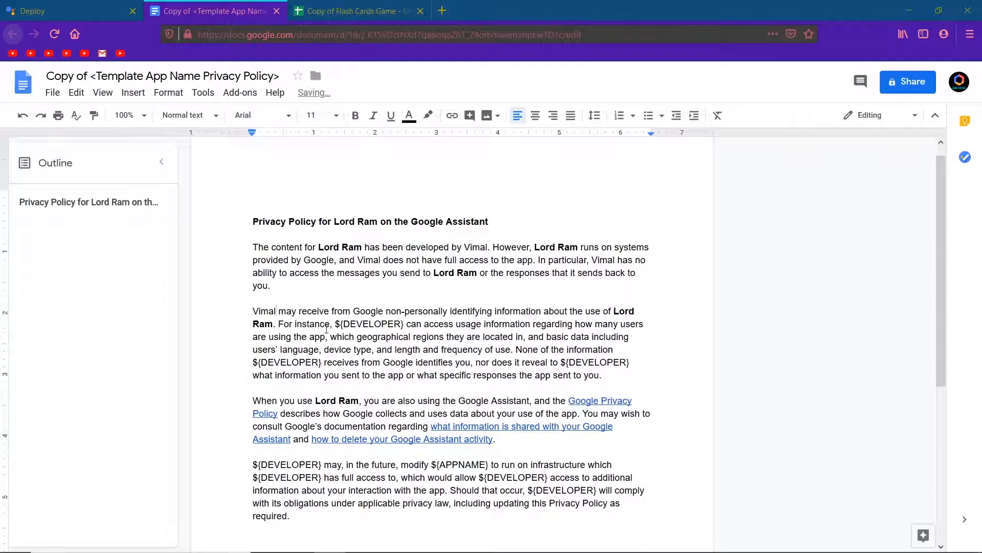
left_click_drag(335, 323, 403, 323)
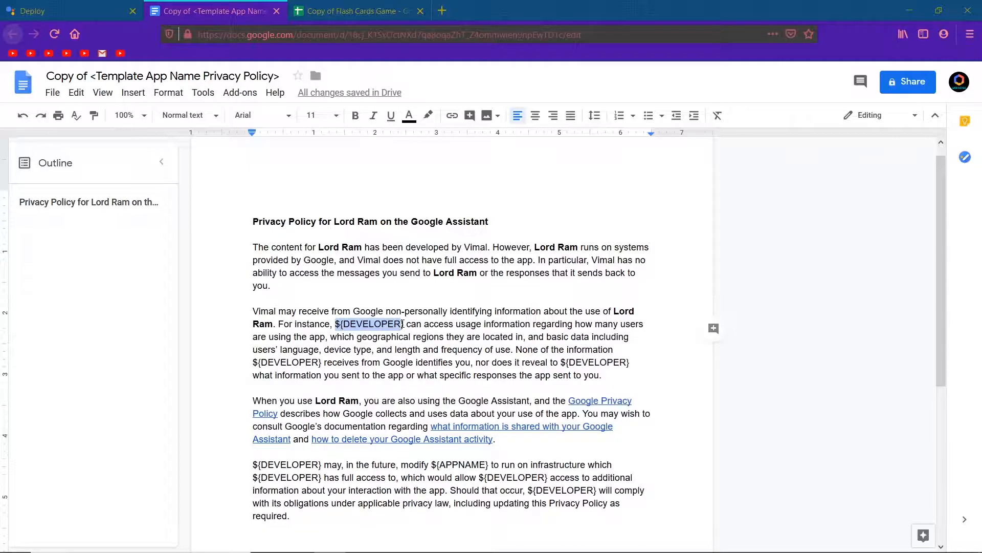
key("ctrl+v")
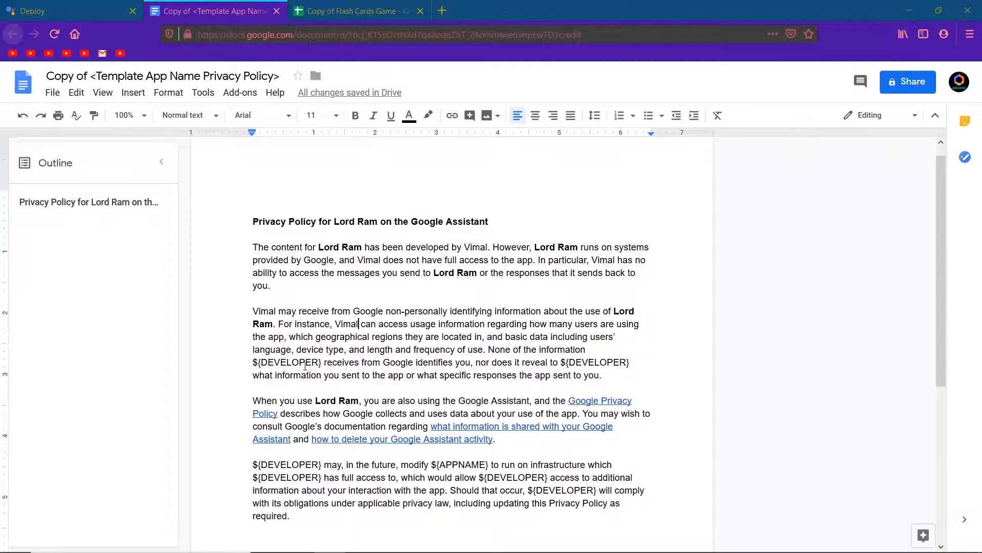
left_click_drag(321, 363, 251, 362)
key("ctrl+v")
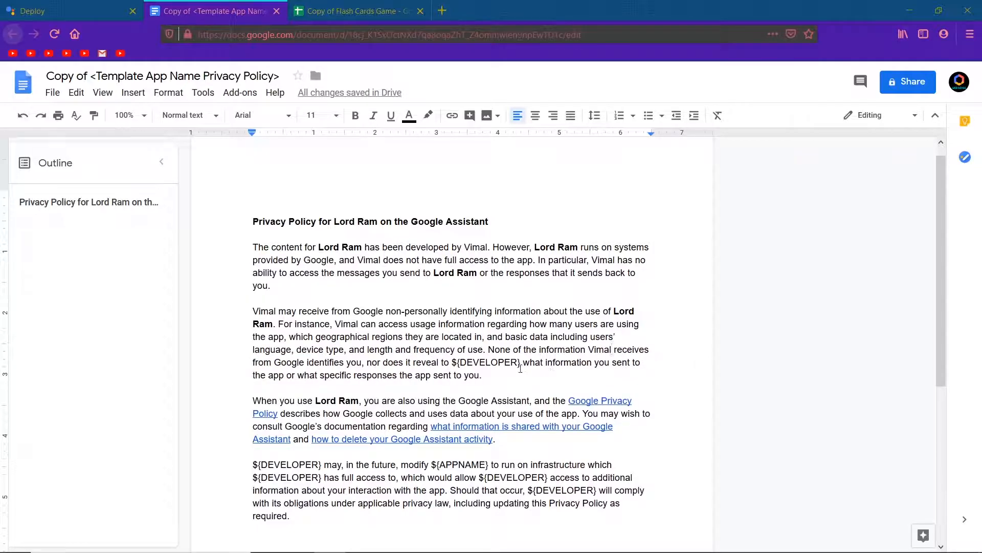
left_click_drag(521, 363, 455, 361)
type("Vimal")
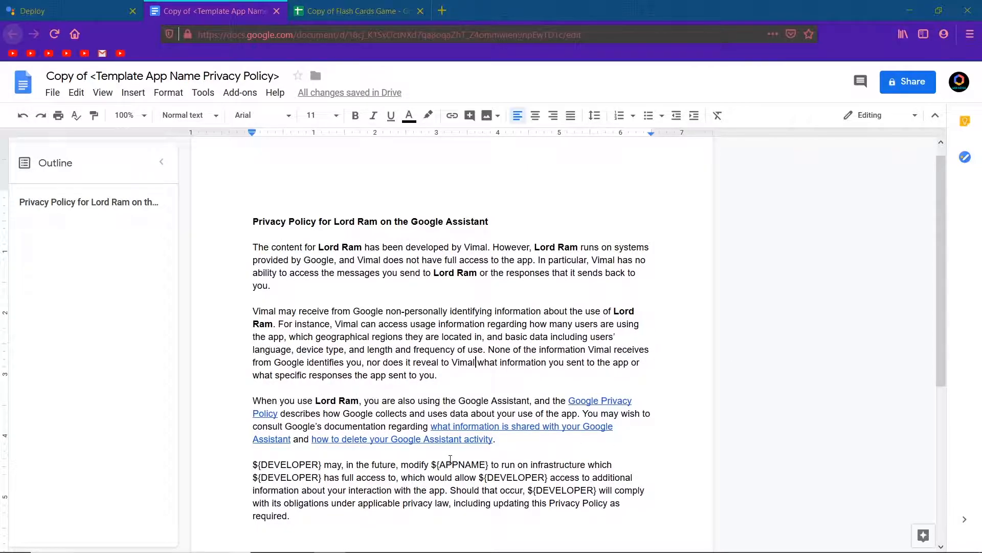
Enter the developer's name in place of the ${DEVELOPER} placeholders in the policy's last paragraph
scroll(451, 459, "down", 1)
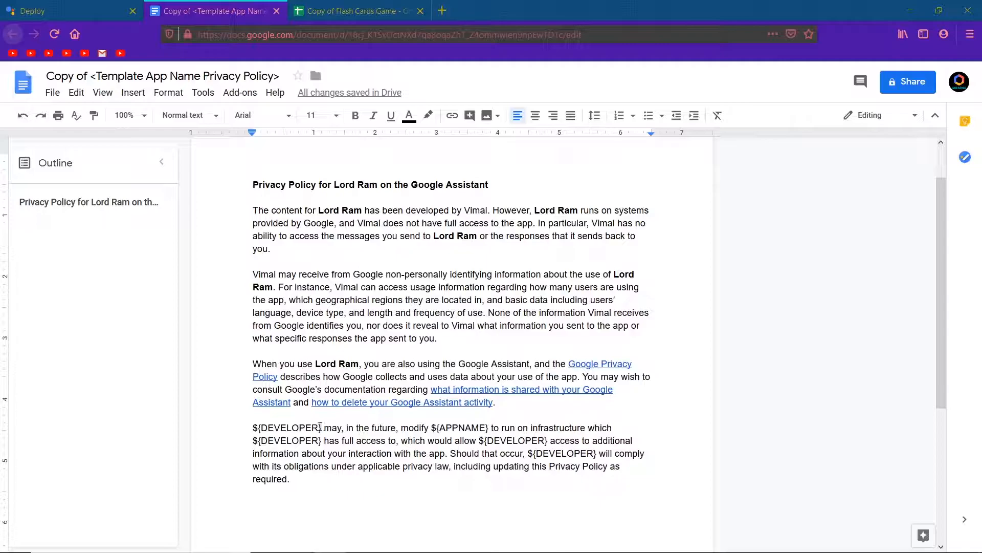
left_click_drag(321, 428, 255, 432)
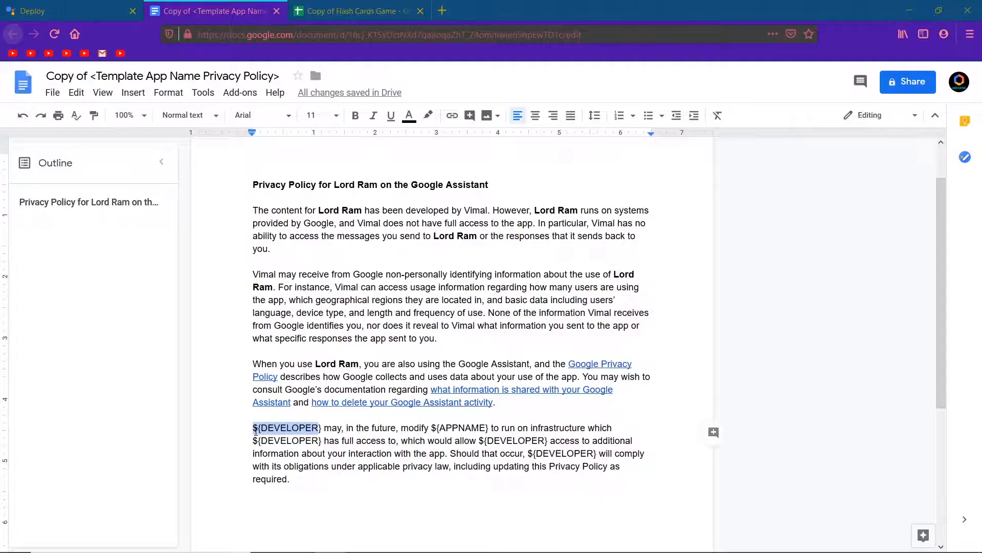
type("Vimal")
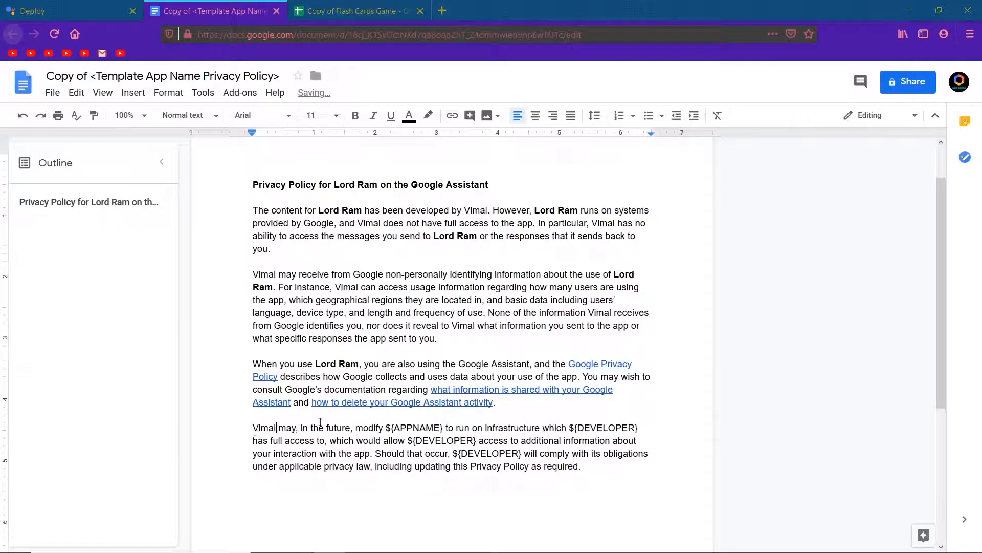
left_click_drag(568, 428, 638, 430)
type("Vimal has full")
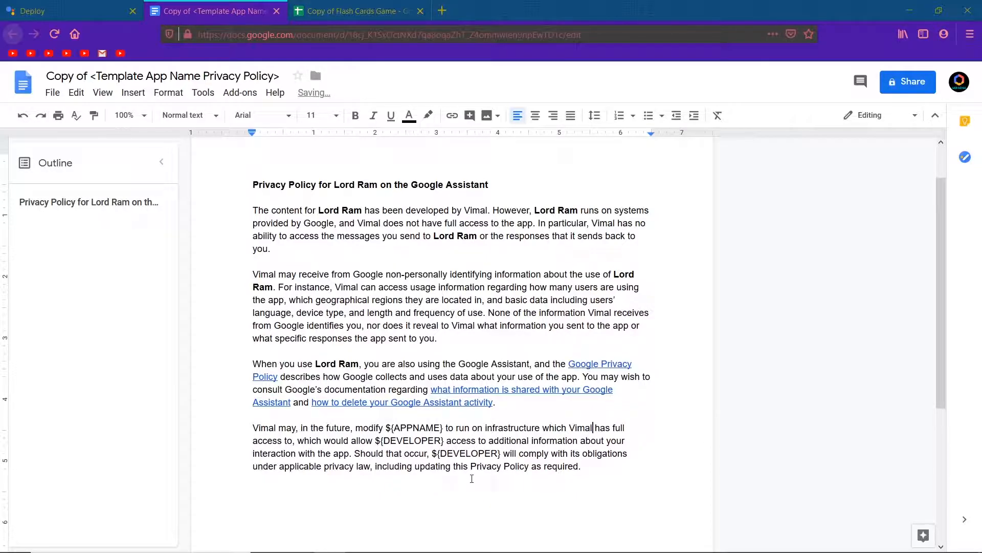
left_click_drag(444, 441, 374, 443)
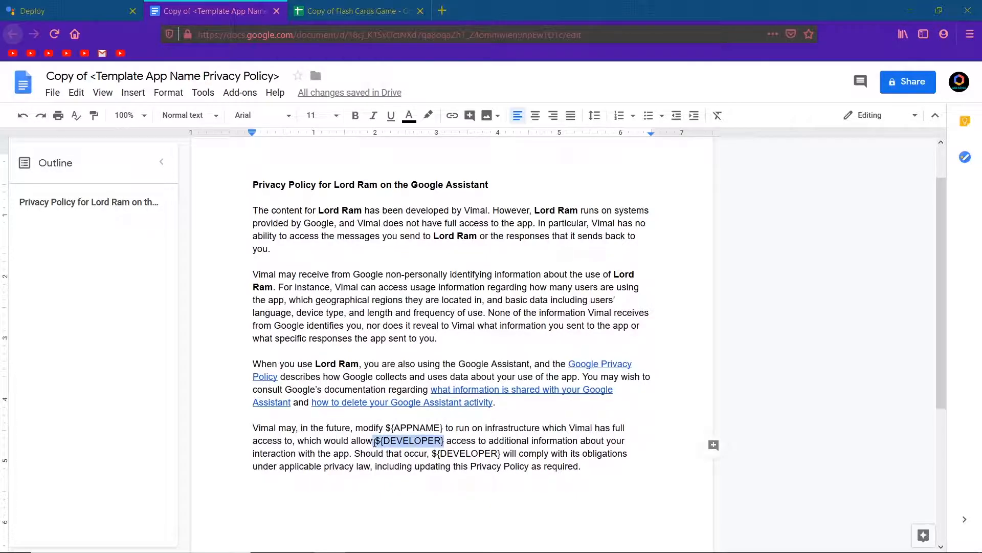
type("Vimal")
left_click_drag(436, 454, 368, 454)
type("Vimal")
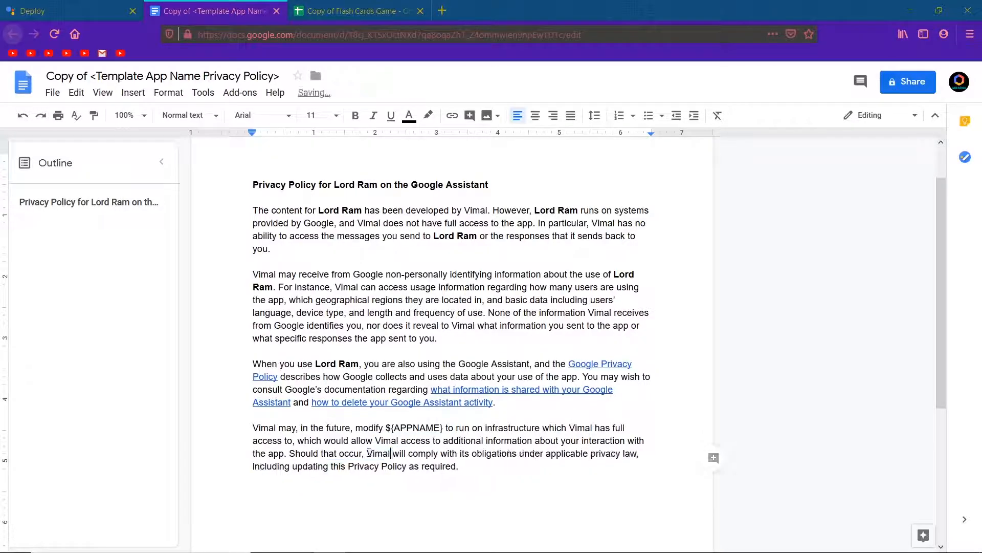
Replace the ${APPNAME} placeholder in the last paragraph with Lord Ram
left_click_drag(442, 429, 388, 430)
type("Lord")
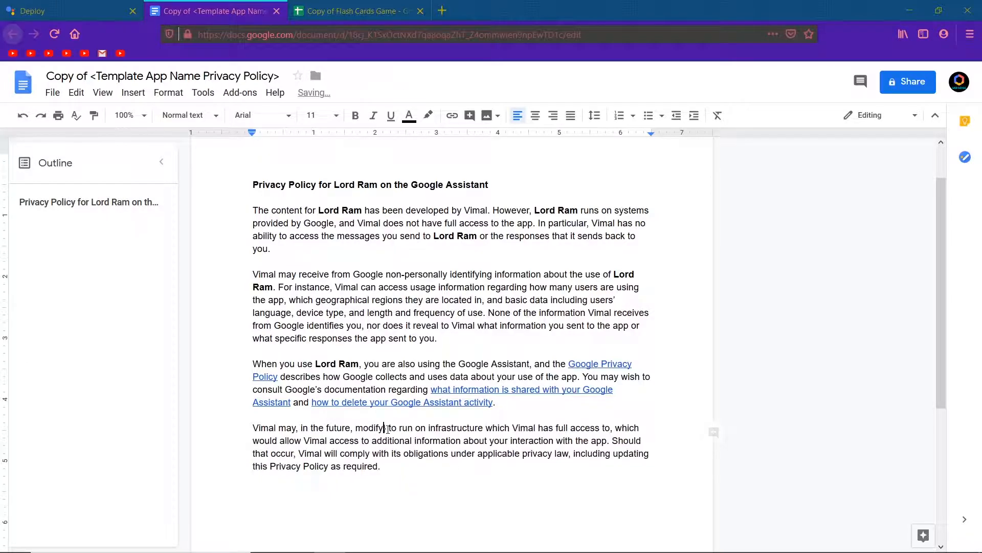
type(" Ram")
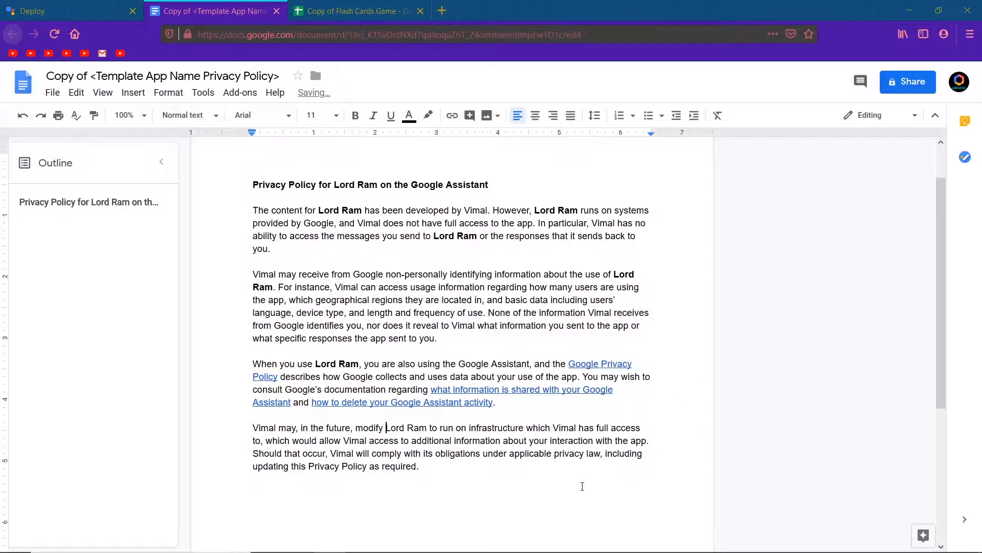
Turn on link sharing for the privacy policy document and copy its shareable link
scroll(582, 486, "down", 4)
scroll(582, 486, "up", 5)
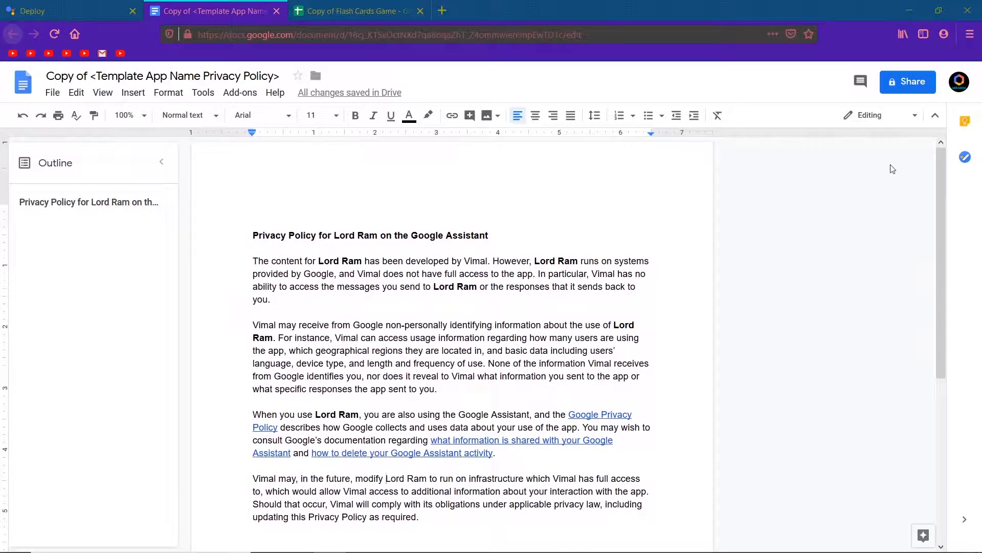
left_click(908, 84)
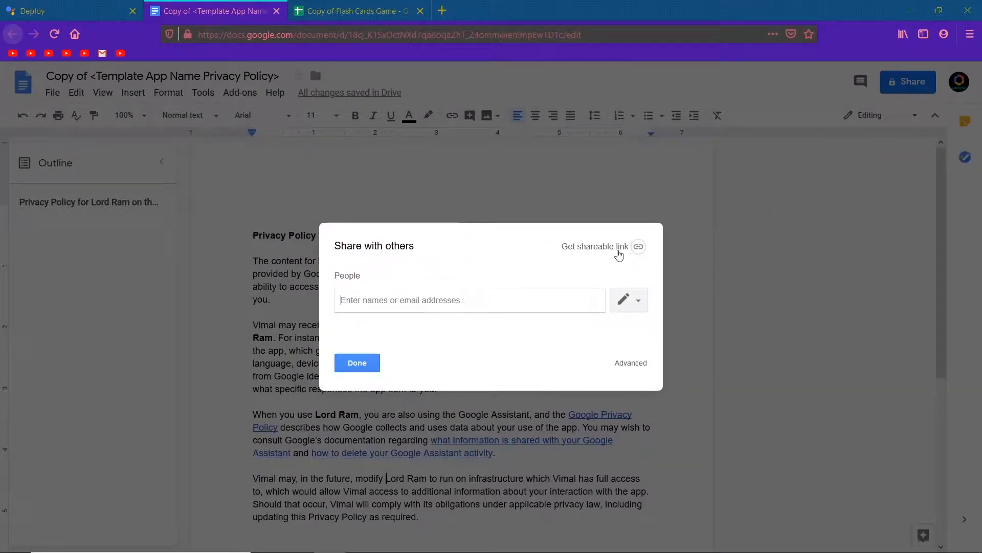
left_click(600, 251)
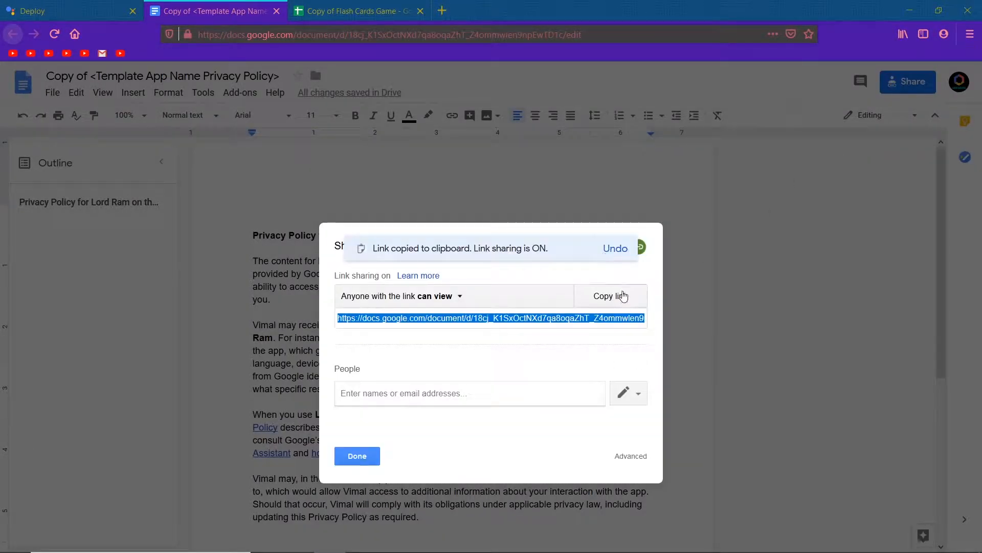
left_click(619, 295)
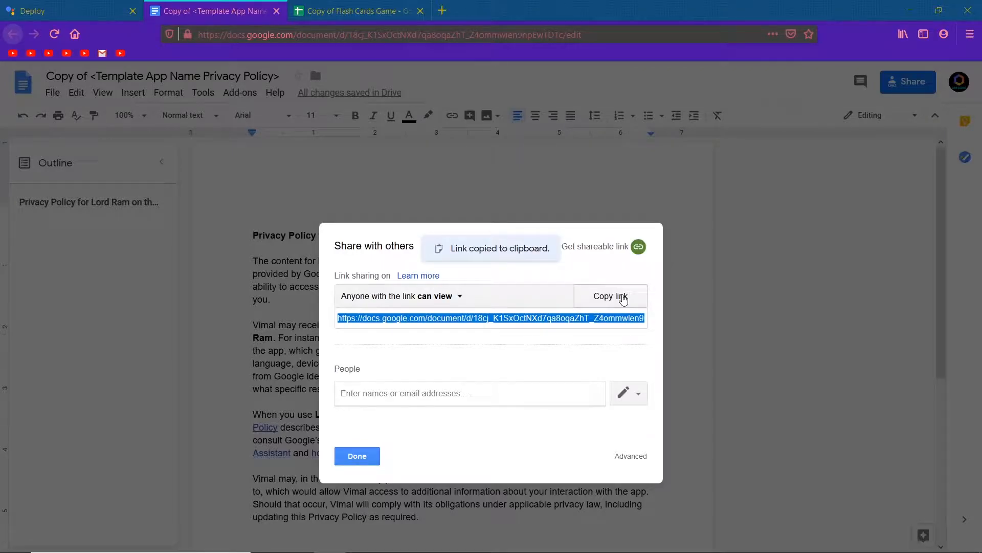
left_click(358, 457)
Back in the Actions Console, paste the document link into the Privacy Policy field of the directory information
left_click(84, 8)
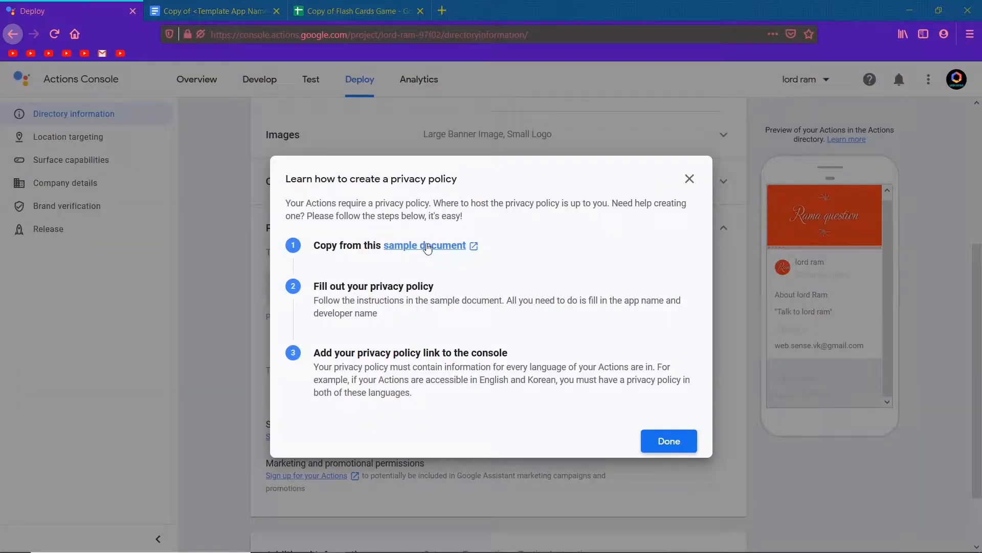
left_click(673, 447)
left_click(481, 333)
key("ctrl+v")
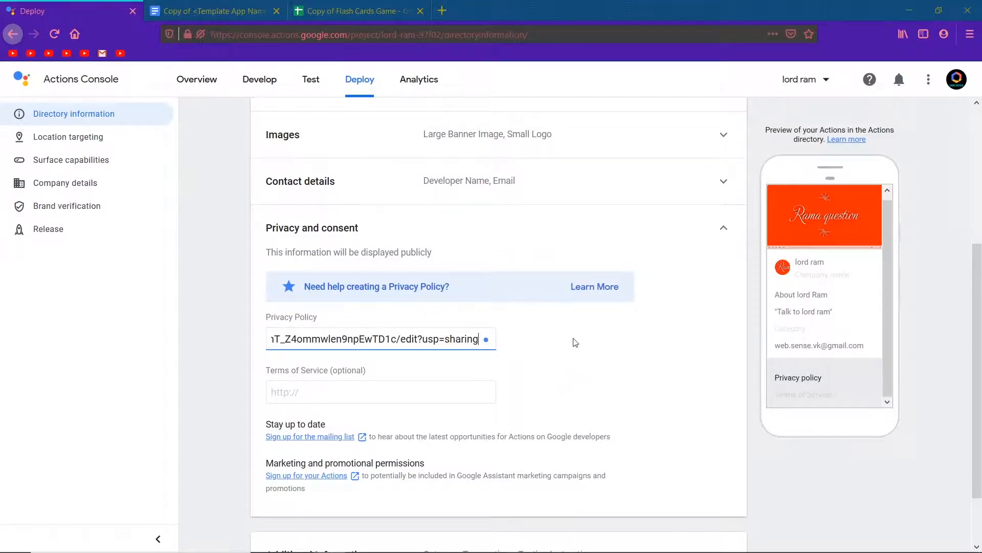
Collapse Privacy and consent, expand Additional Information, and set the category to Social & communication
left_click(693, 220)
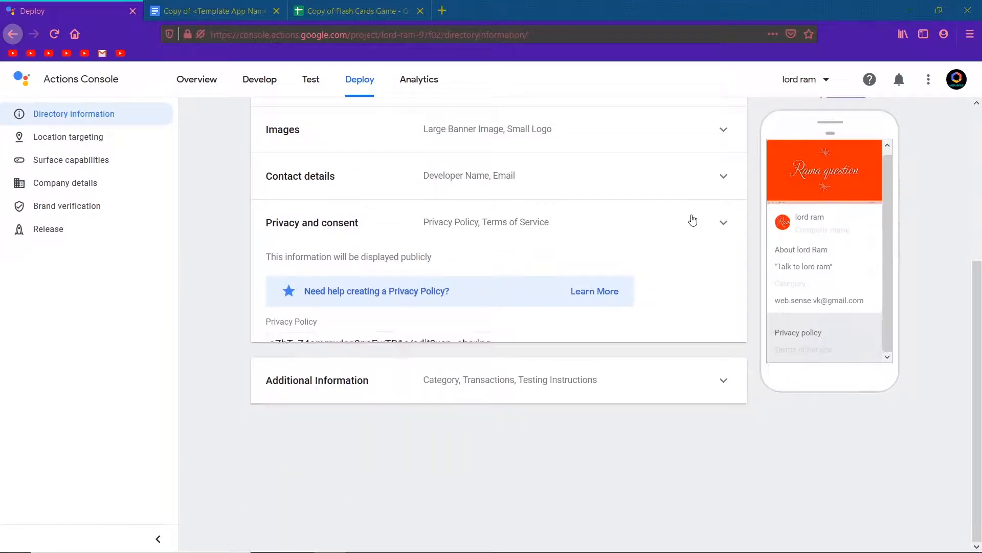
left_click(693, 219)
left_click(693, 220)
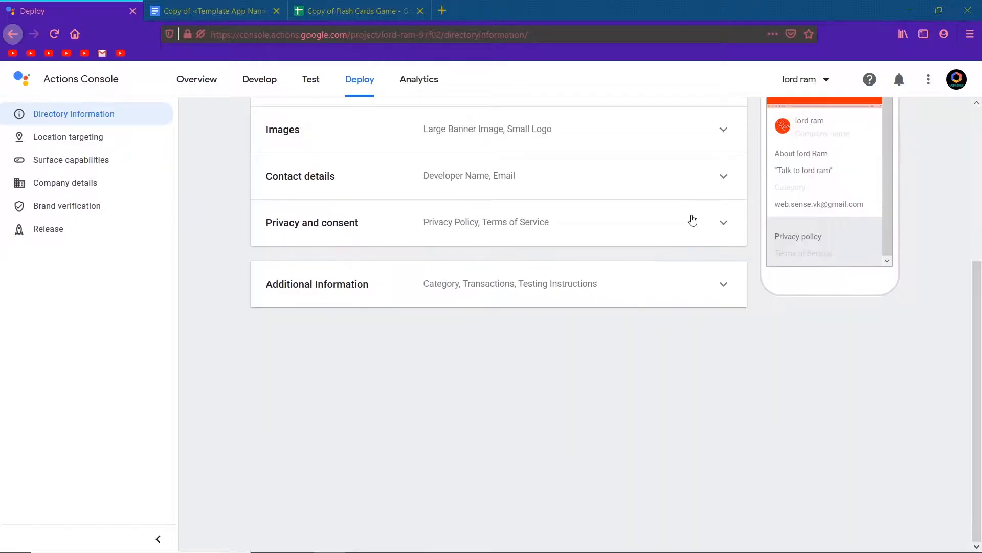
left_click(689, 283)
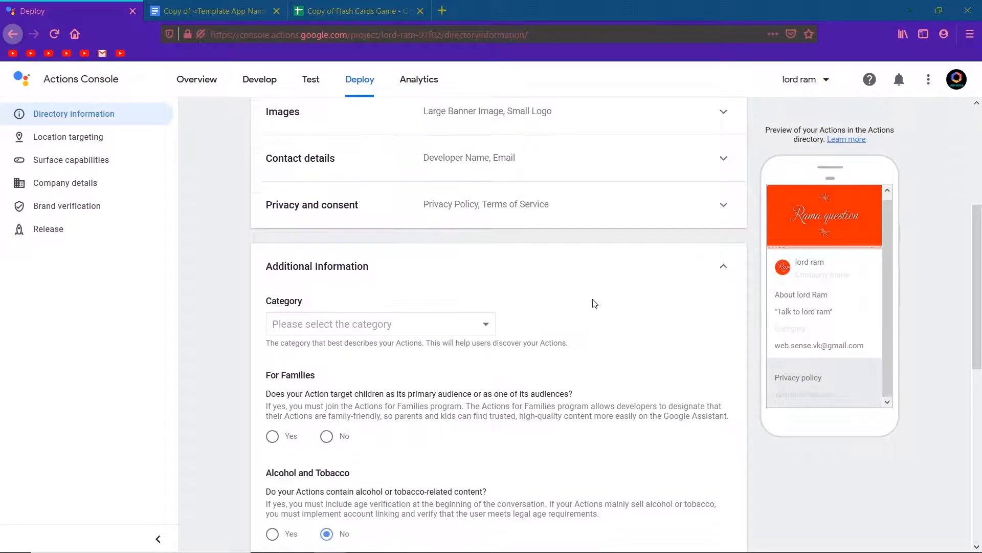
scroll(522, 286, "down", 1)
left_click(455, 275)
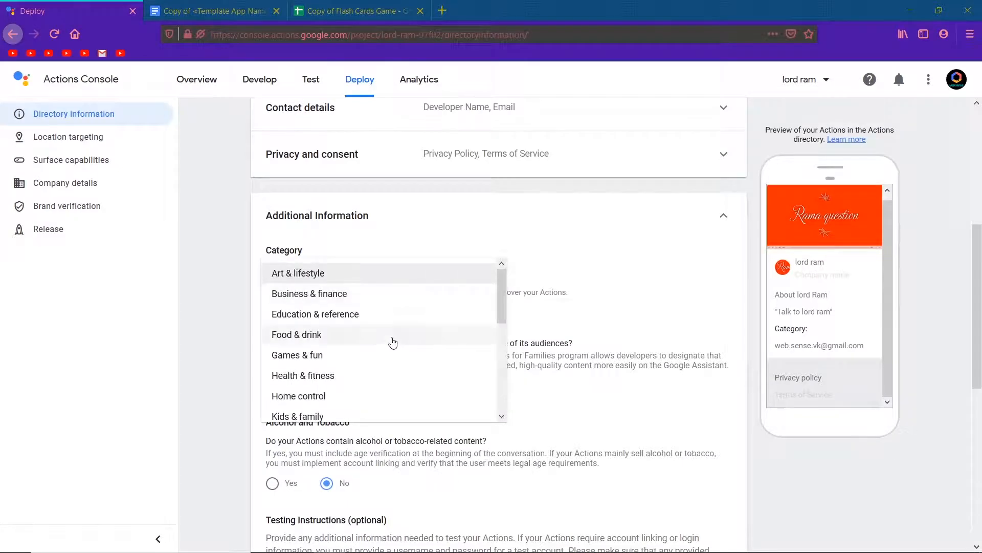
scroll(391, 341, "down", 5)
scroll(392, 342, "down", 2)
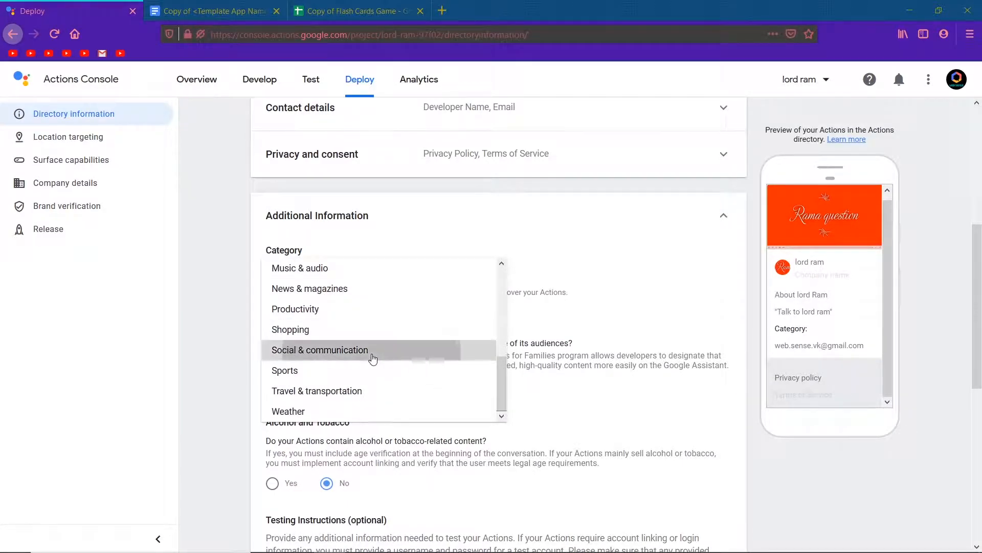
left_click(372, 354)
Mark the Action as targeting children and join the Actions for Families program, accepting the eligibility criteria and agreement
left_click(327, 386)
scroll(465, 400, "down", 2)
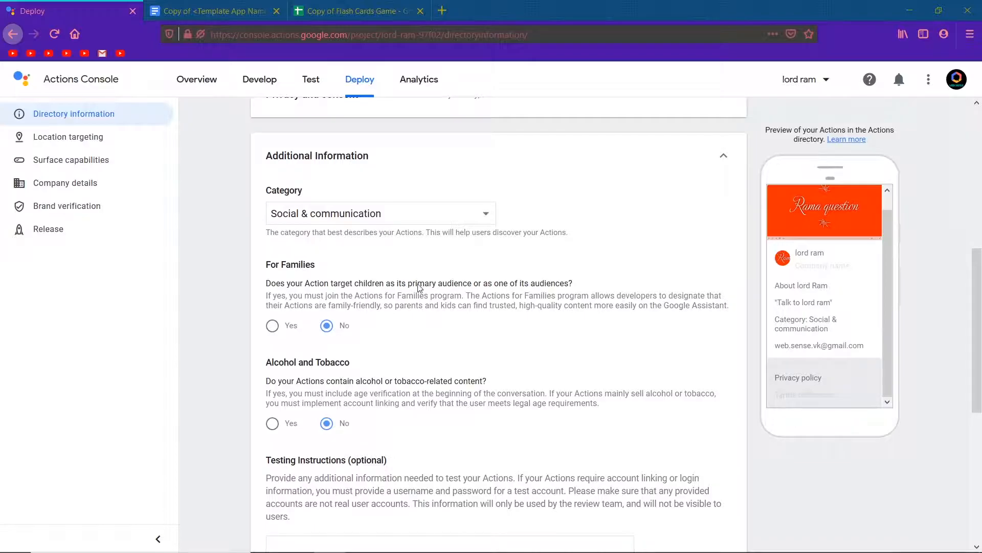
left_click(272, 326)
left_click(315, 296)
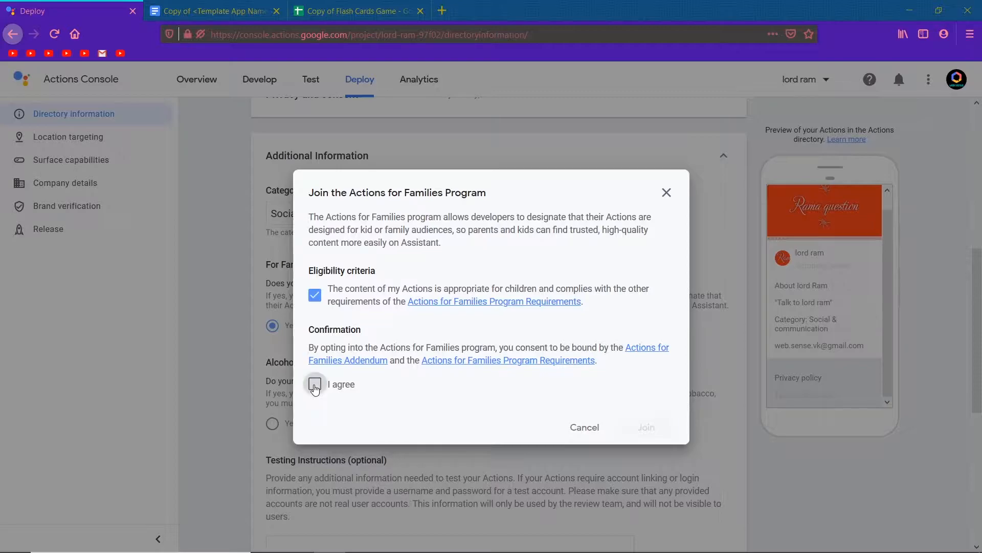
left_click(316, 384)
left_click(646, 427)
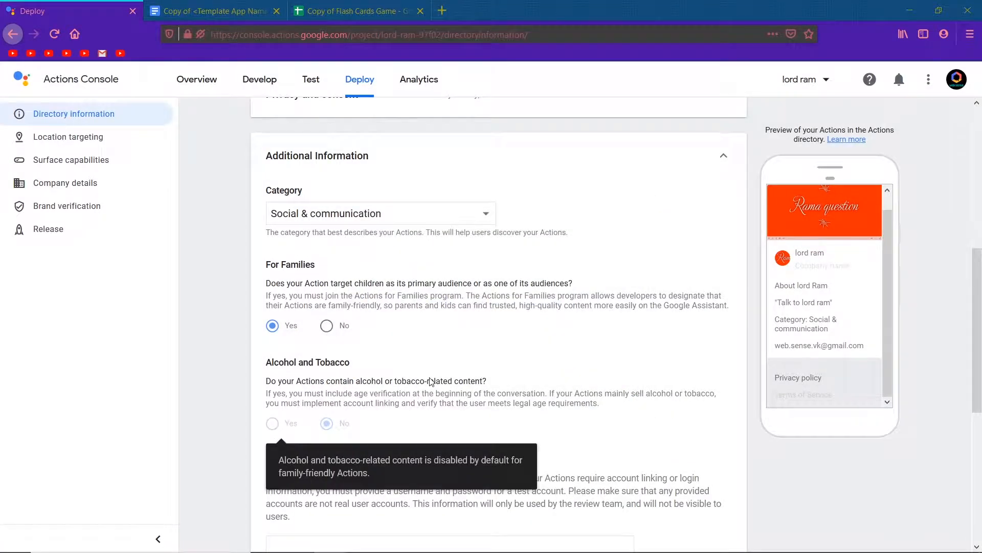
scroll(429, 381, "down", 1)
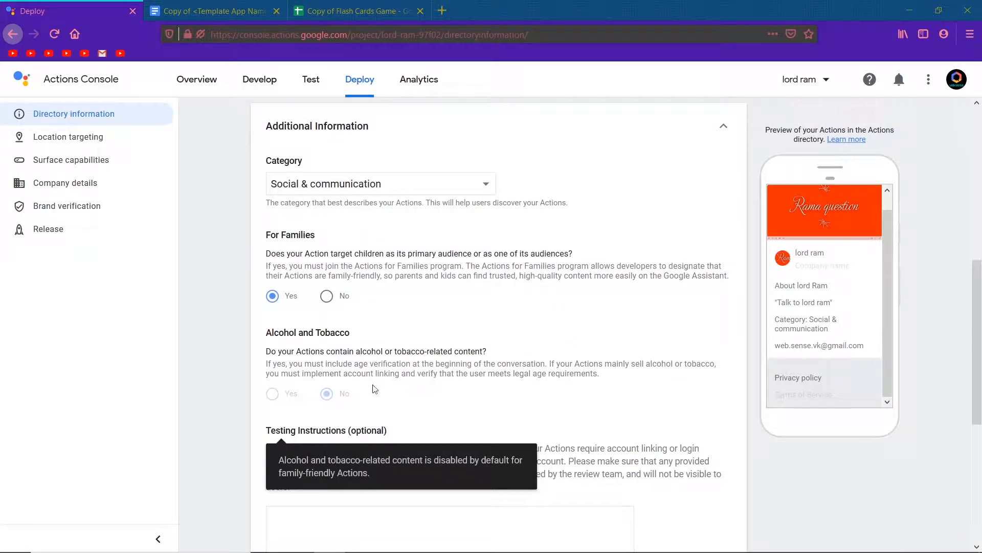
scroll(400, 407, "down", 5)
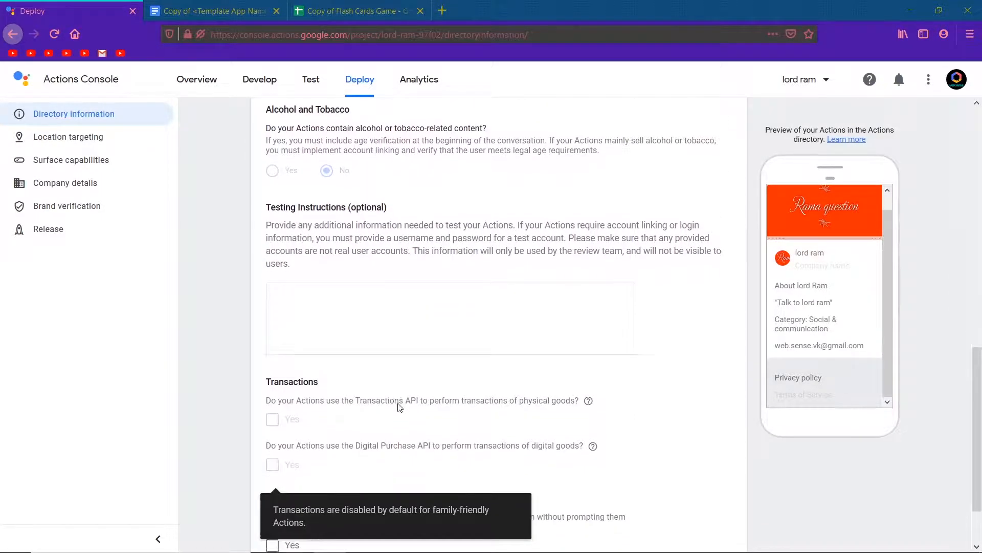
Save the directory information and dismiss the high-volume submissions notice
scroll(400, 406, "down", 2)
scroll(400, 407, "down", 1)
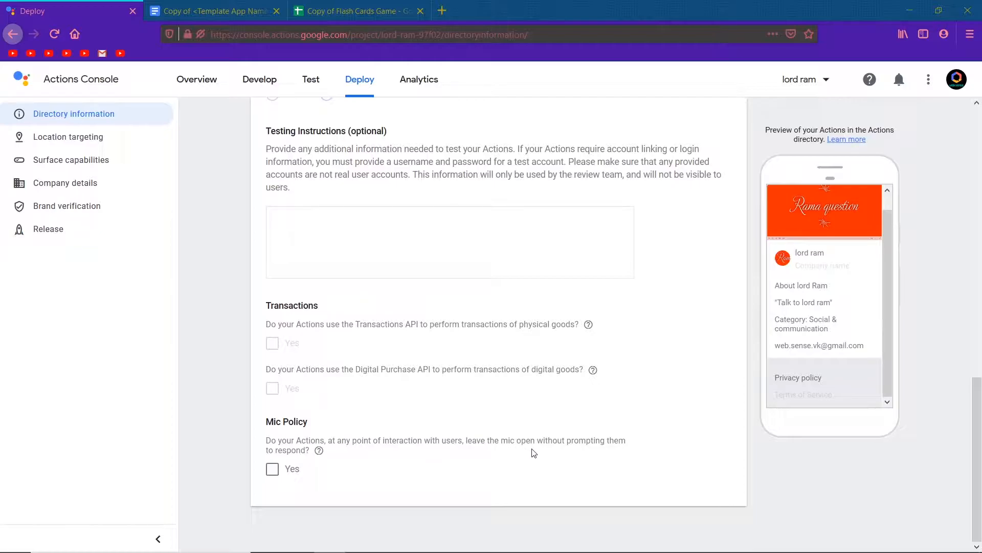
scroll(501, 420, "up", 15)
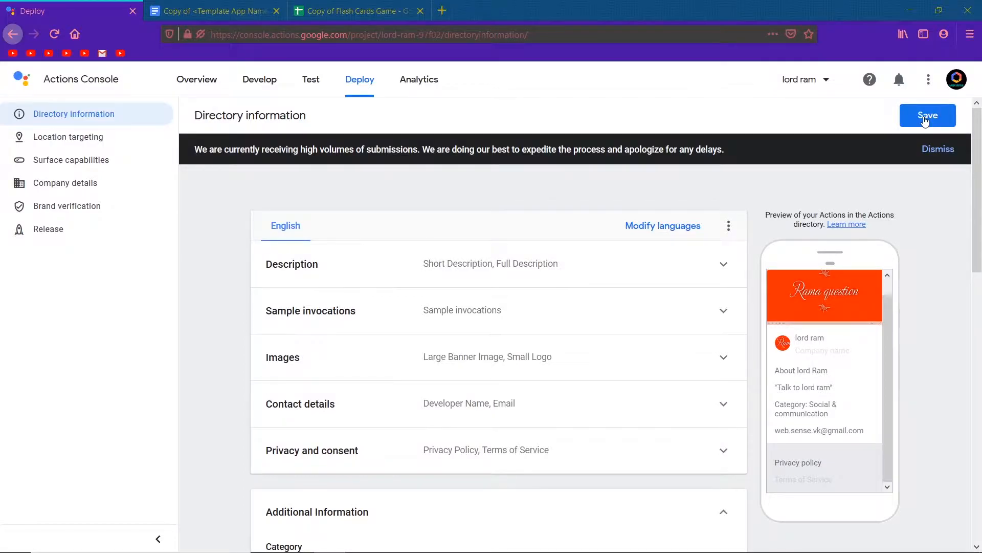
left_click(926, 120)
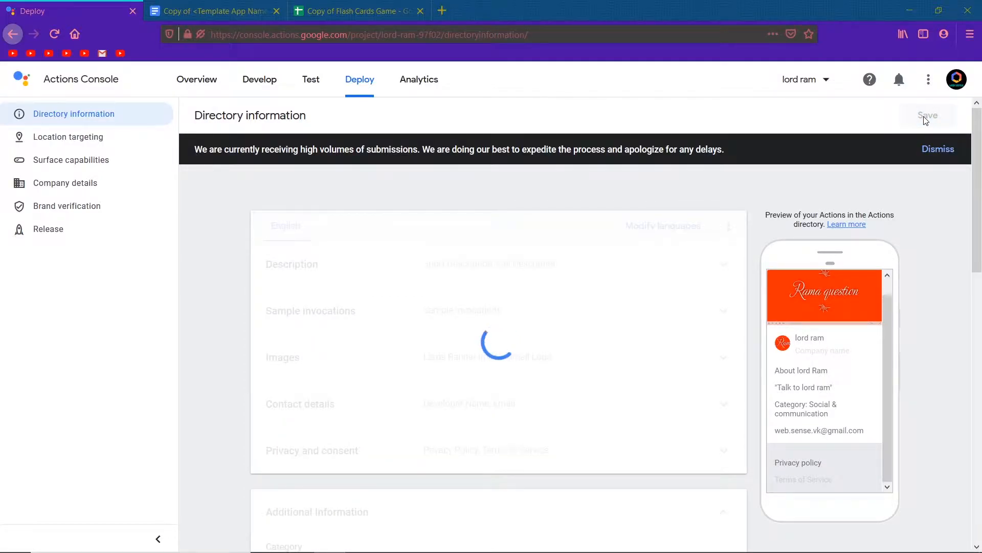
left_click(943, 151)
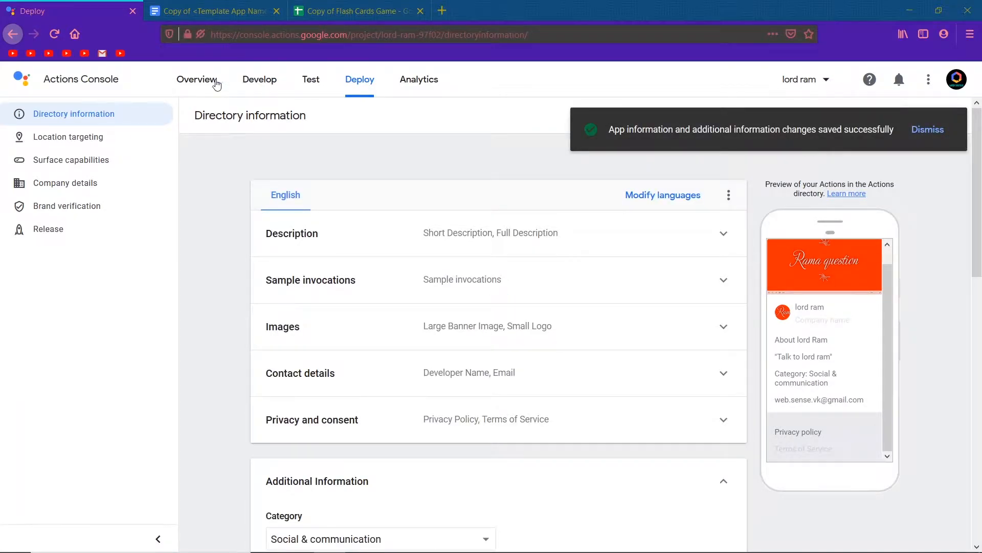
Open the project overview and expand each setup section to review what has been completed
left_click(203, 81)
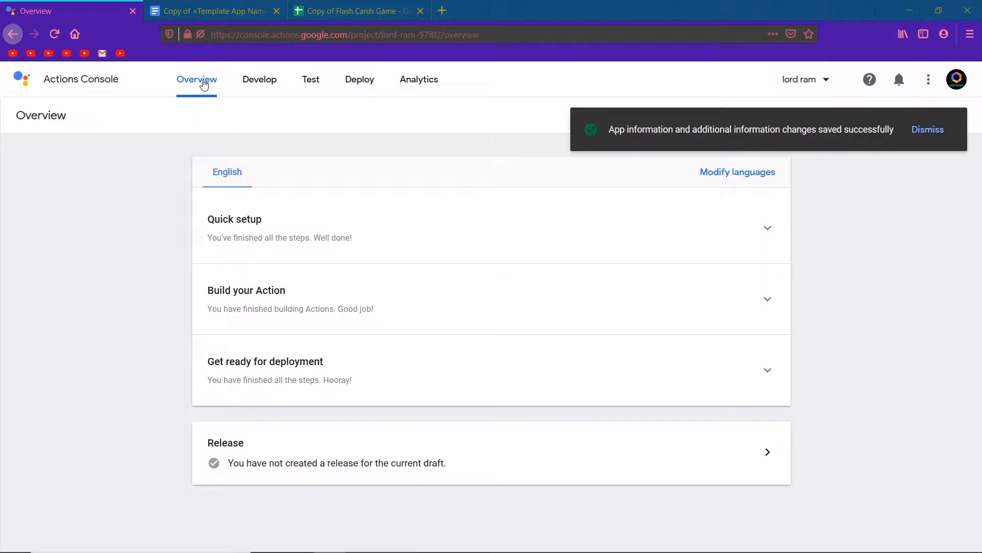
left_click(403, 215)
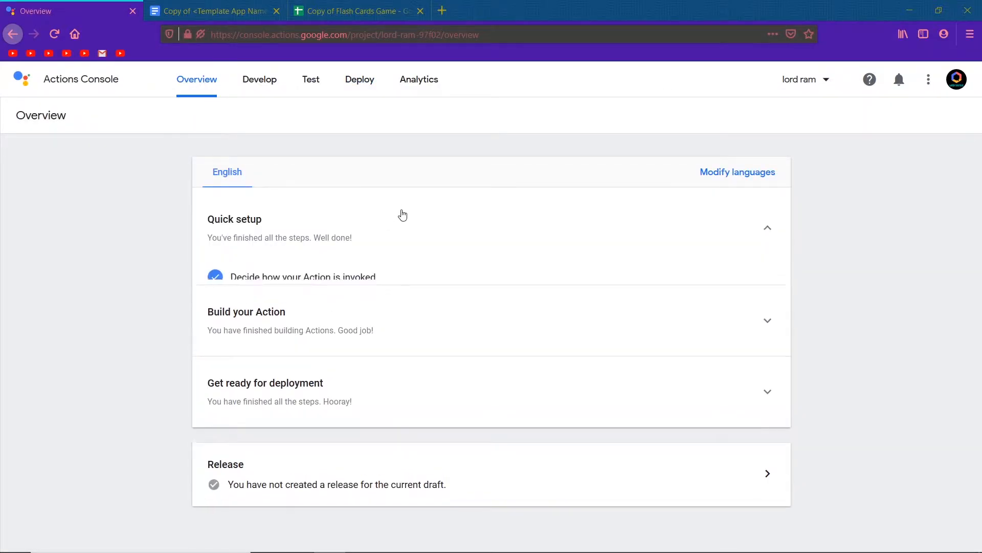
left_click(399, 214)
left_click(396, 292)
left_click(396, 292)
left_click(410, 366)
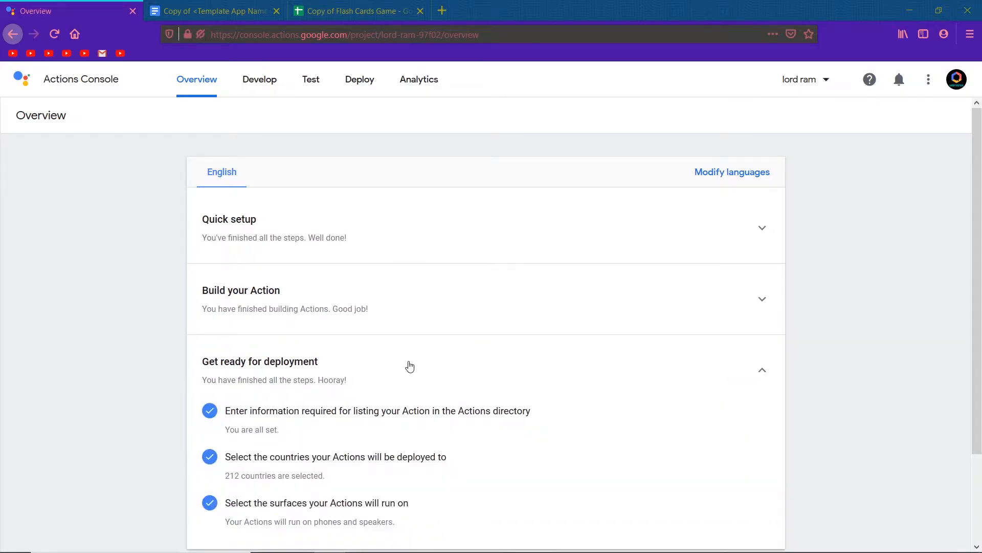
left_click(407, 365)
Submit the draft for production review, confirming it was tested and the launch checklist was read
left_click(507, 461)
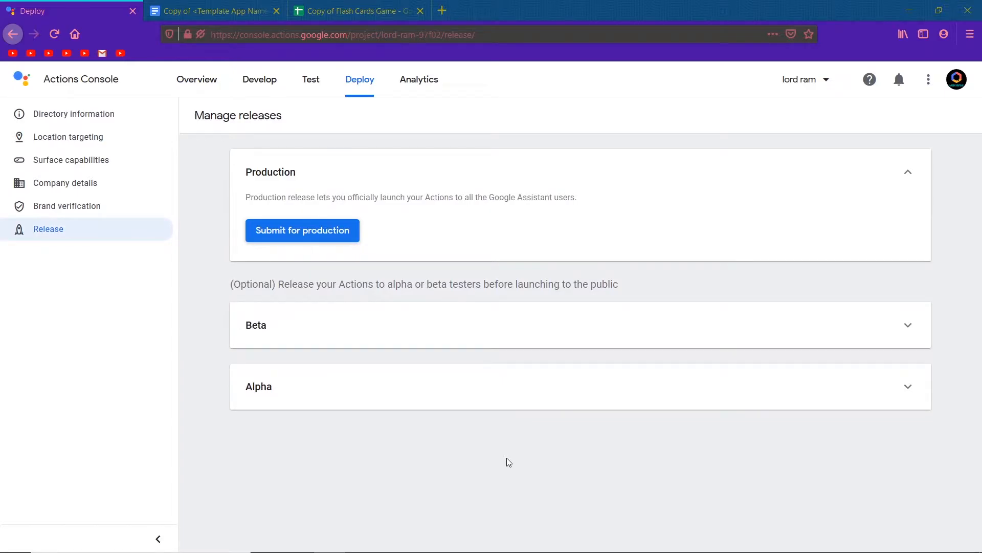
left_click(319, 232)
left_click(315, 295)
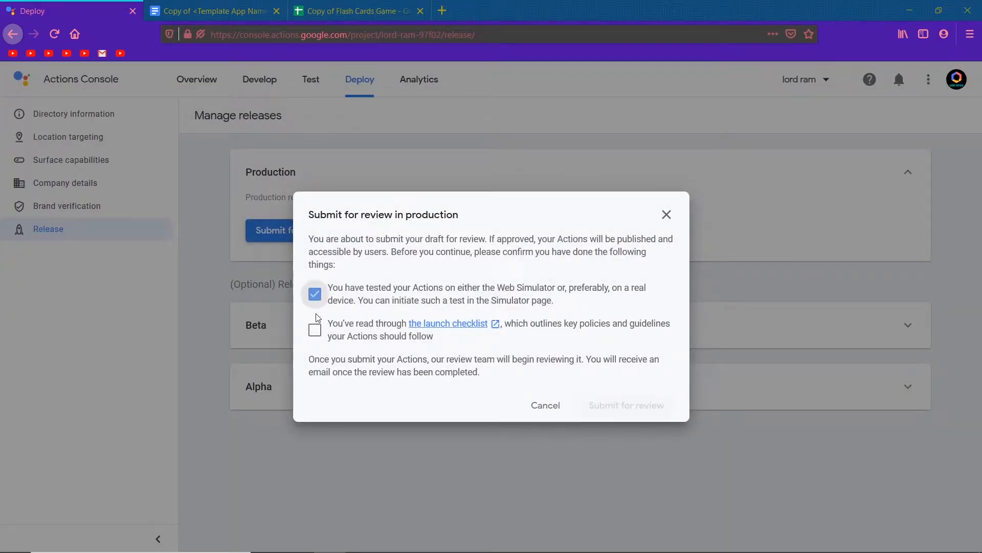
left_click(314, 330)
left_click(628, 406)
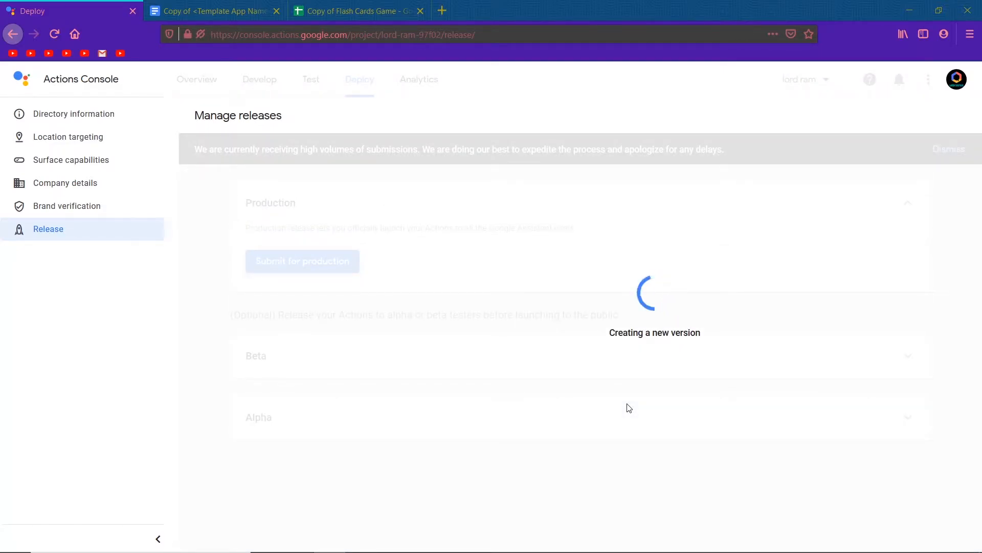
Close the document tabs and the mail tab after reading the submission-for-review email
left_click(276, 11)
left_click(276, 11)
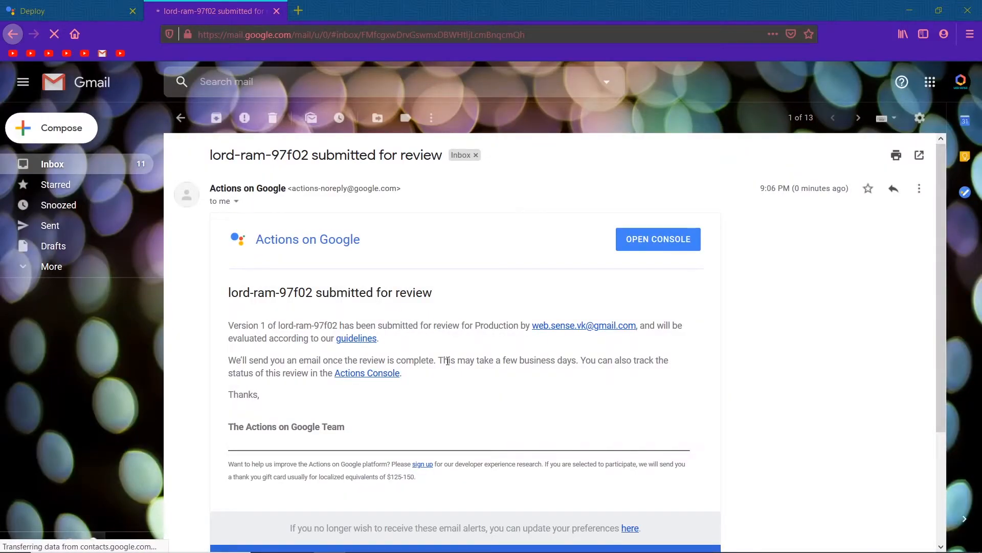
scroll(447, 361, "down", 5)
scroll(448, 360, "up", 5)
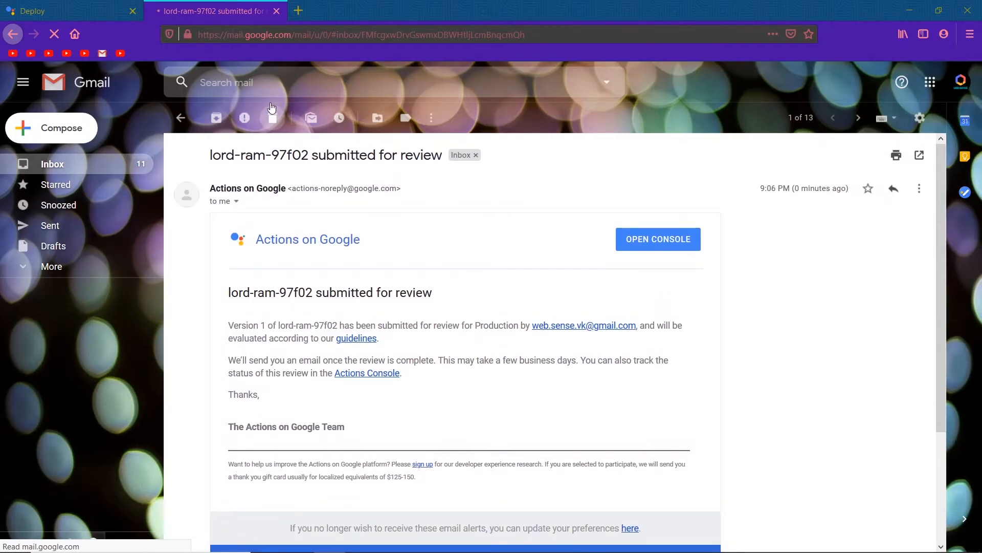
left_click(277, 12)
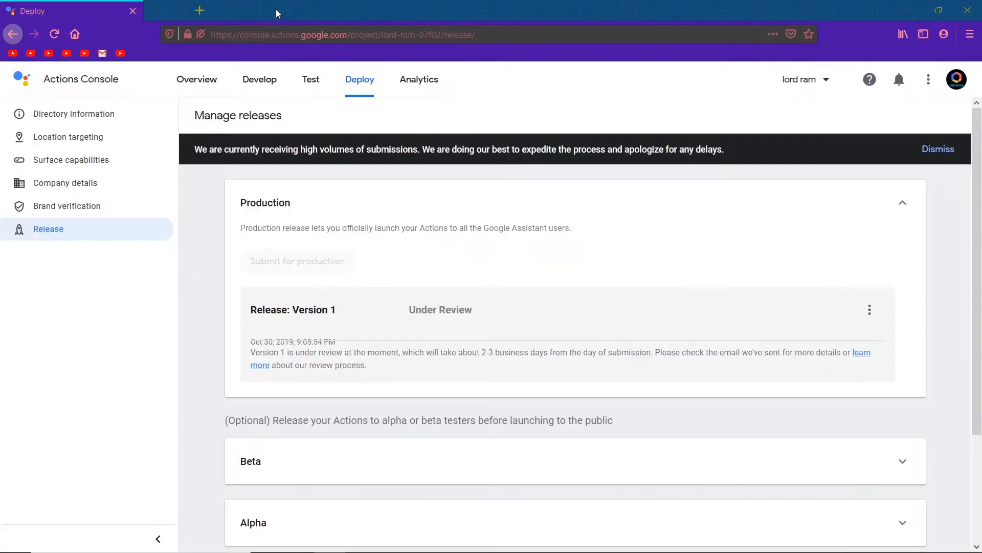
Review the production release status on the Manage releases page
scroll(358, 299, "down", 3)
scroll(357, 297, "up", 5)
left_click(49, 81)
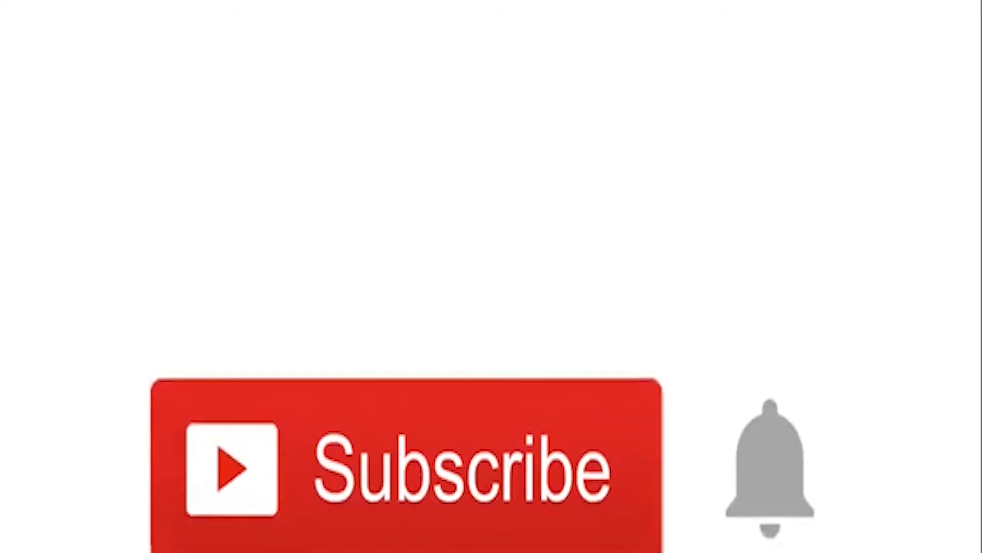